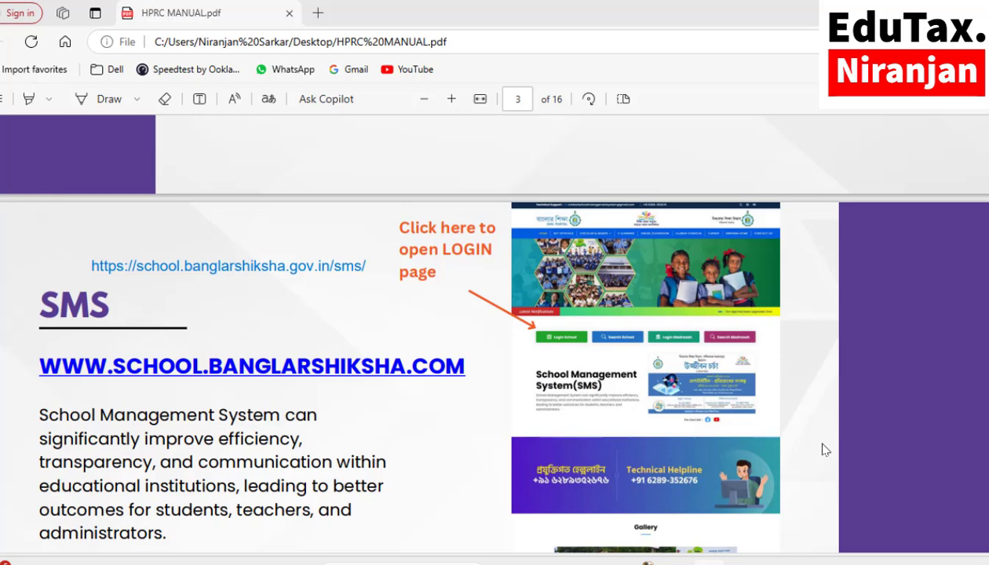
{"action": "left_click", "coordinate": [46, 376]}
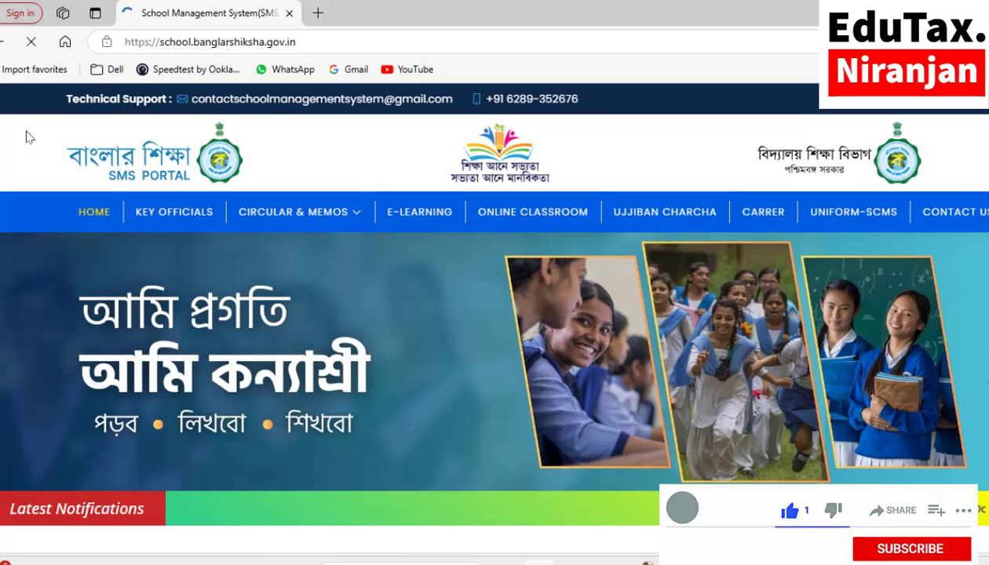
{"action": "left_click", "coordinate": [5, 41]}
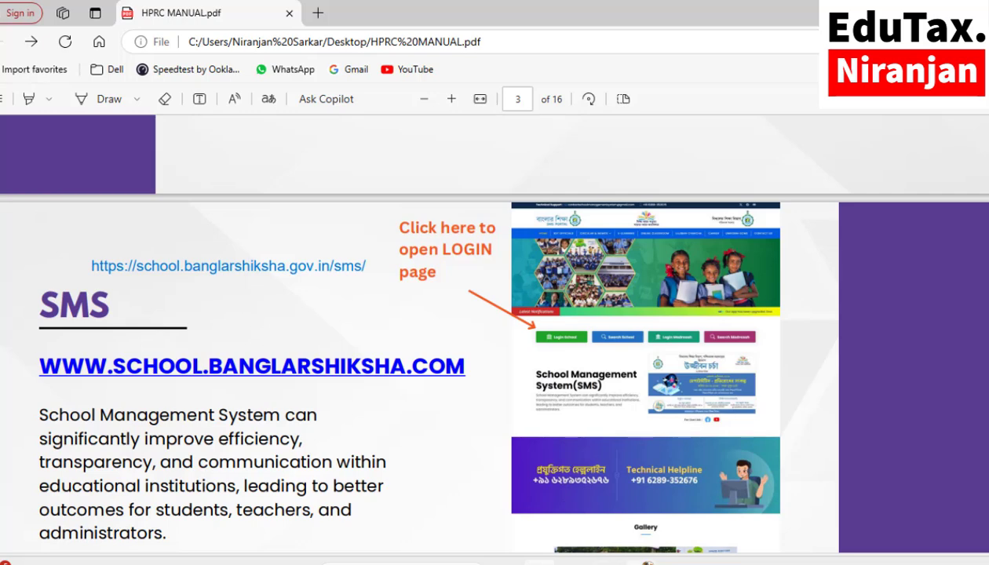
Step: Sign in to SMS as a School user with the school's DISE code, password and captcha
{"action": "mouse_move", "coordinate": [625, 552]}
{"action": "left_click", "coordinate": [684, 487]}
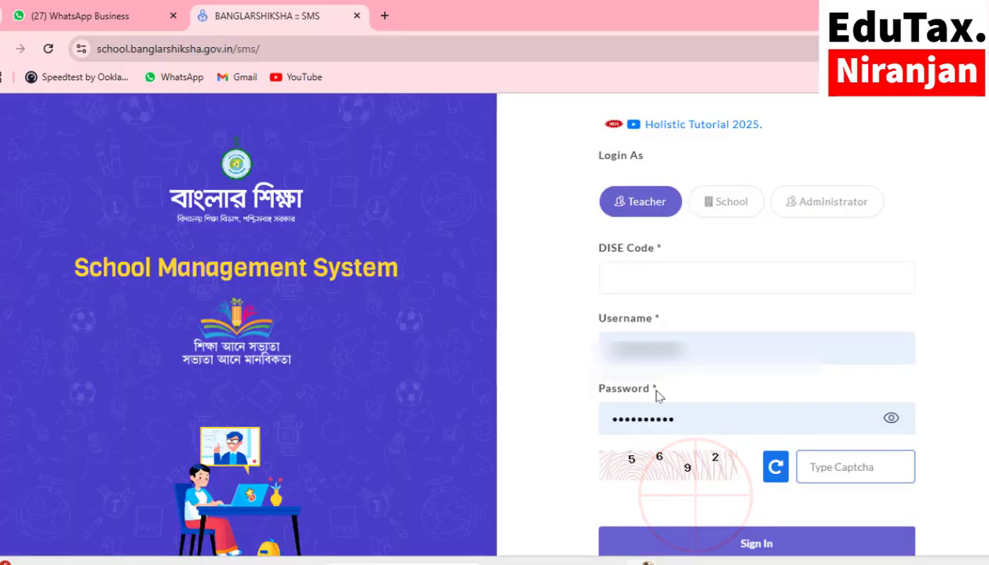
{"action": "left_click", "coordinate": [729, 208]}
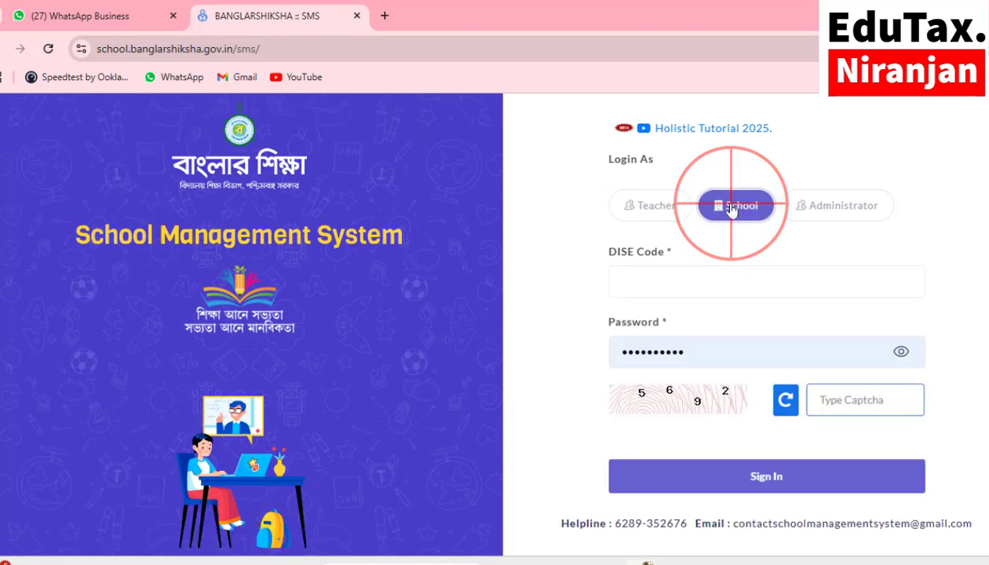
{"action": "left_click", "coordinate": [659, 286]}
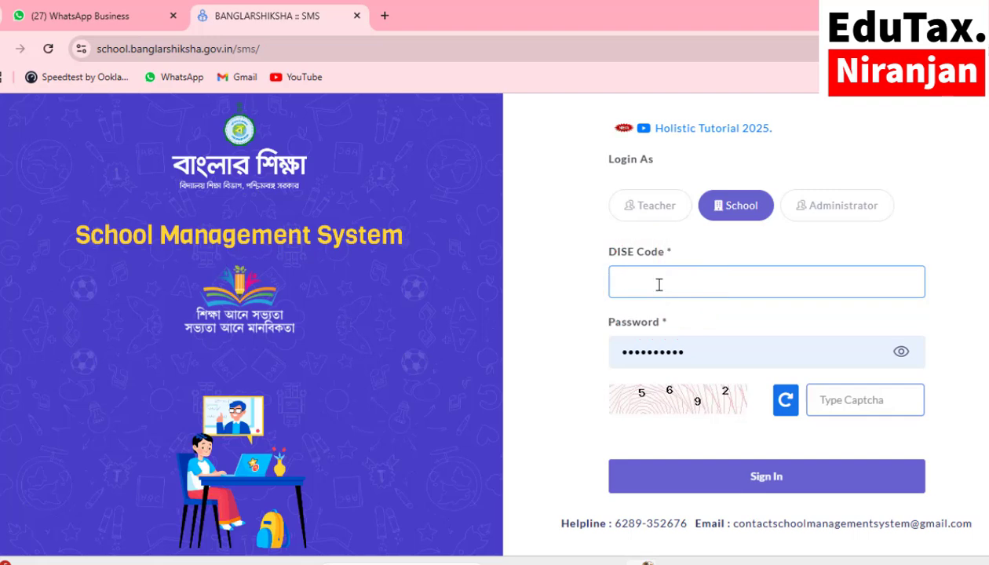
{"action": "type", "text": "19*********"}
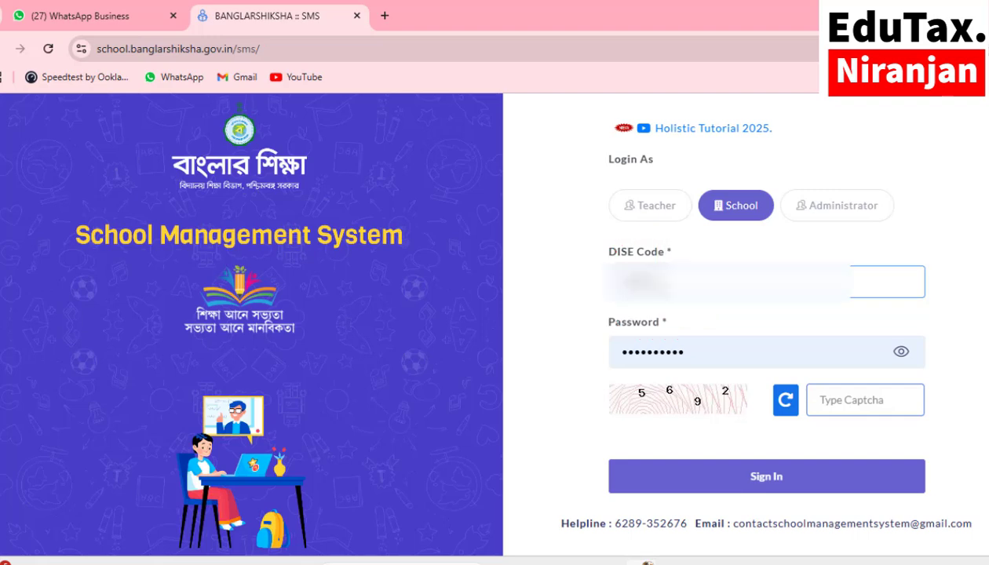
{"action": "left_click", "coordinate": [901, 353]}
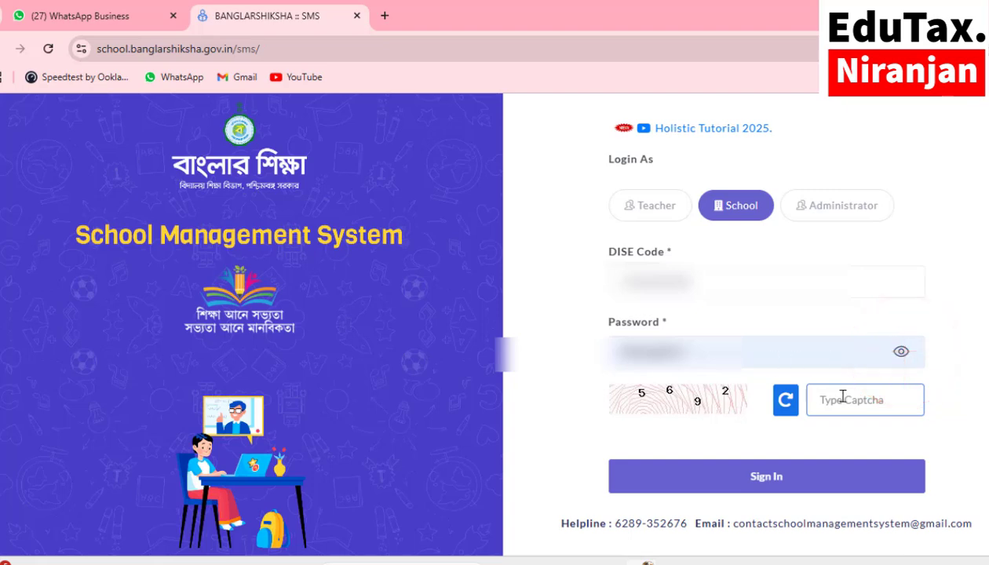
{"action": "left_click", "coordinate": [900, 352]}
{"action": "left_click", "coordinate": [849, 405]}
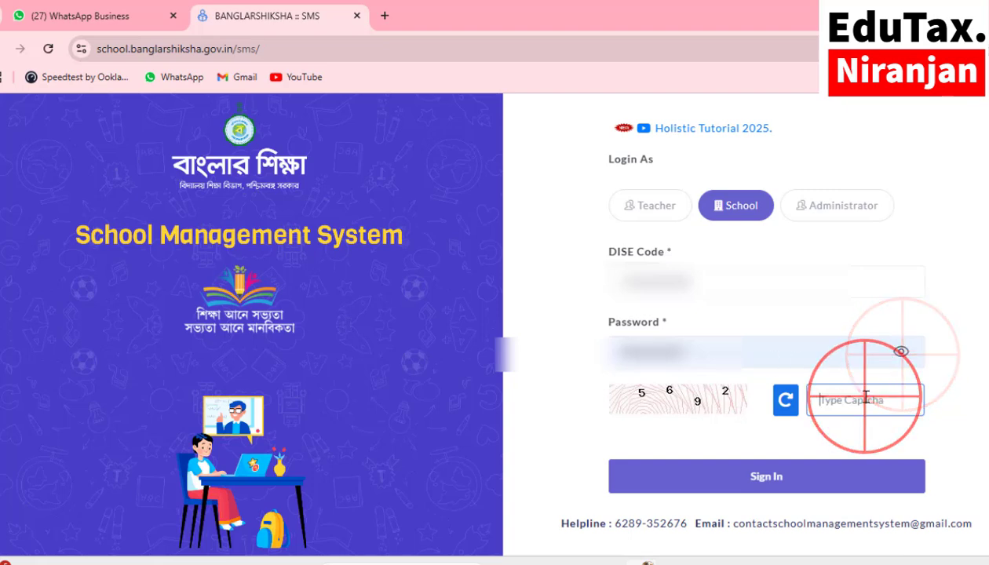
{"action": "type", "text": "5692"}
{"action": "left_click", "coordinate": [755, 479]}
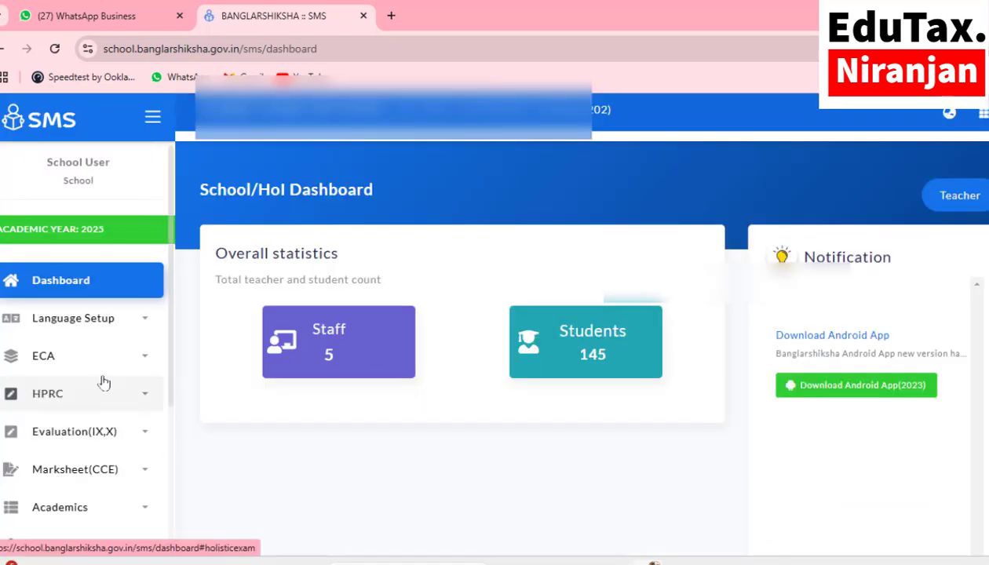
Step: Open the HPRC Formative marks entry page from the side menu
{"action": "scroll", "coordinate": [280, 391], "scroll_direction": "down", "scroll_amount": 3}
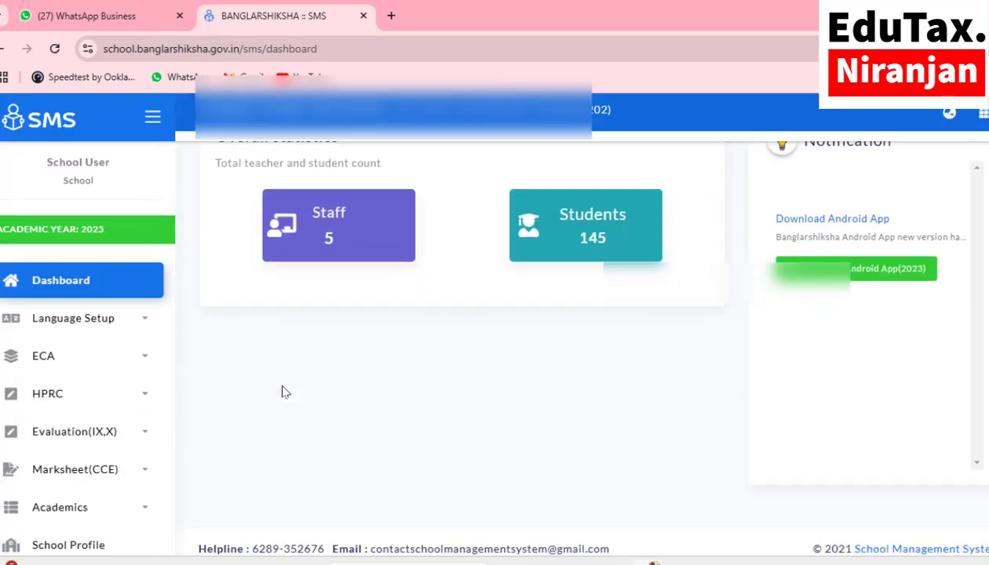
{"action": "scroll", "coordinate": [70, 386], "scroll_direction": "down", "scroll_amount": 3}
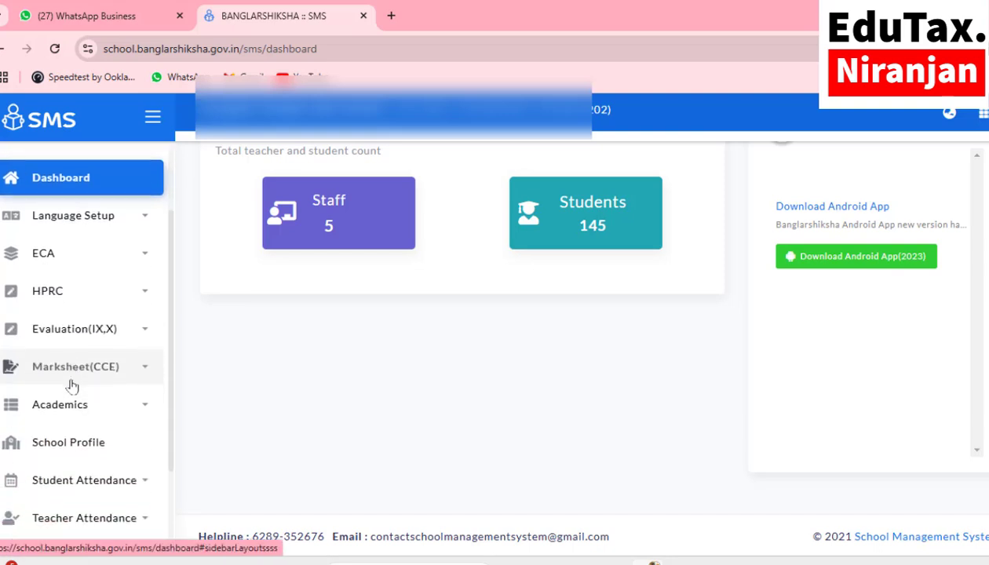
{"action": "scroll", "coordinate": [71, 385], "scroll_direction": "up", "scroll_amount": 3}
{"action": "left_click", "coordinate": [69, 343]}
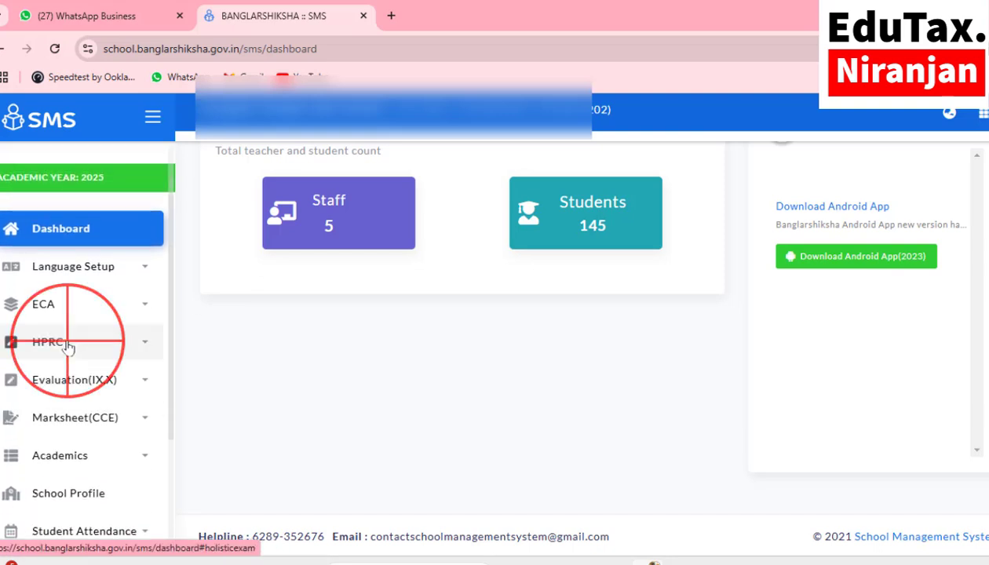
{"action": "left_click", "coordinate": [80, 388]}
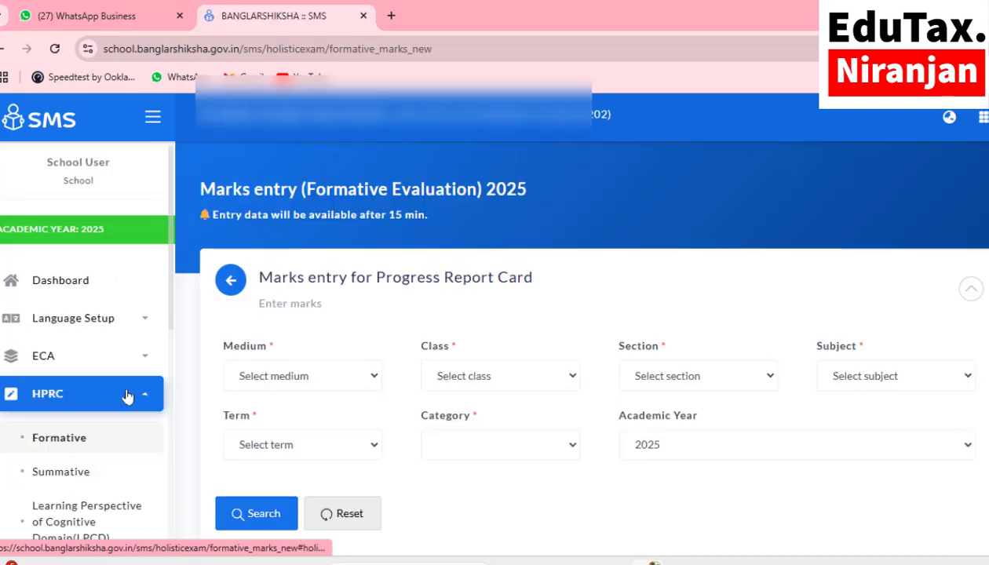
Step: Set the Formative form to BENGALI medium and class VI, then review the available subjects
{"action": "left_click", "coordinate": [276, 376]}
{"action": "left_click", "coordinate": [284, 420]}
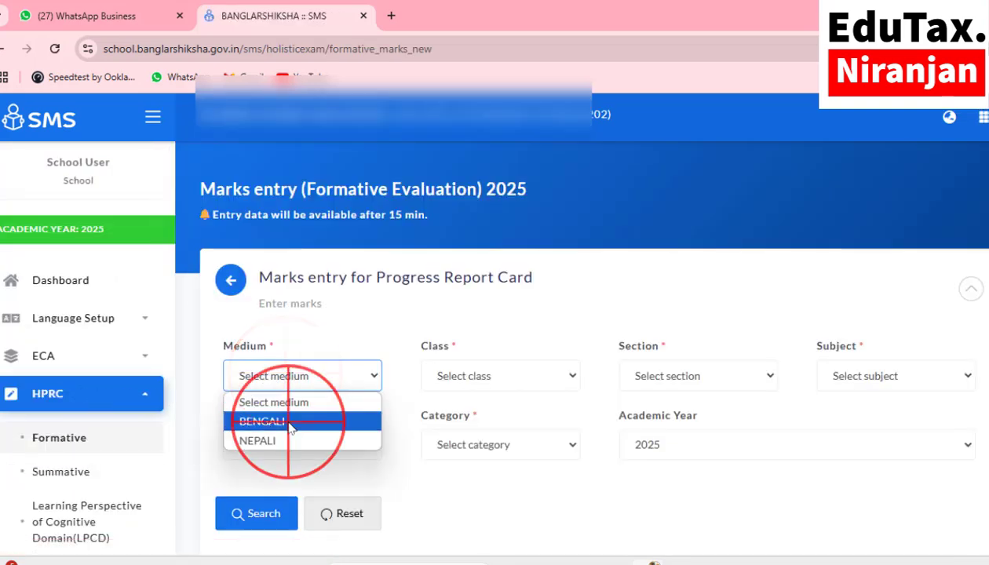
{"action": "left_click", "coordinate": [491, 377]}
{"action": "left_click", "coordinate": [480, 421]}
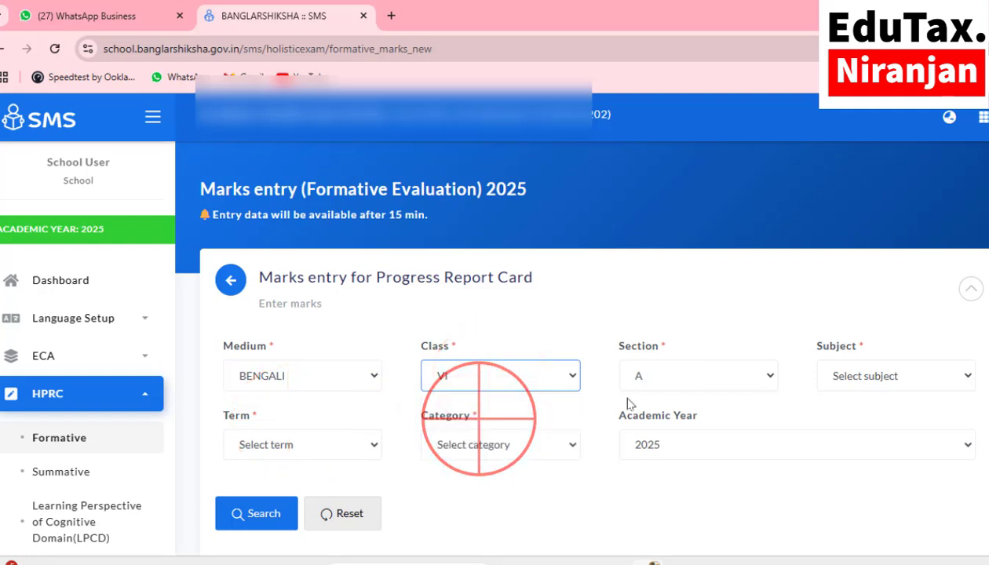
{"action": "left_click", "coordinate": [866, 380]}
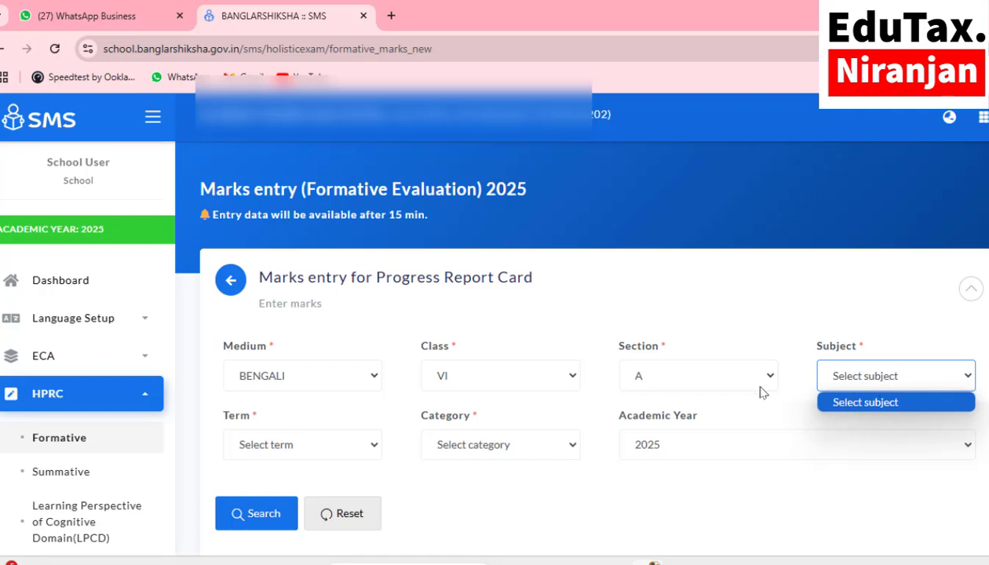
{"action": "left_click", "coordinate": [69, 328]}
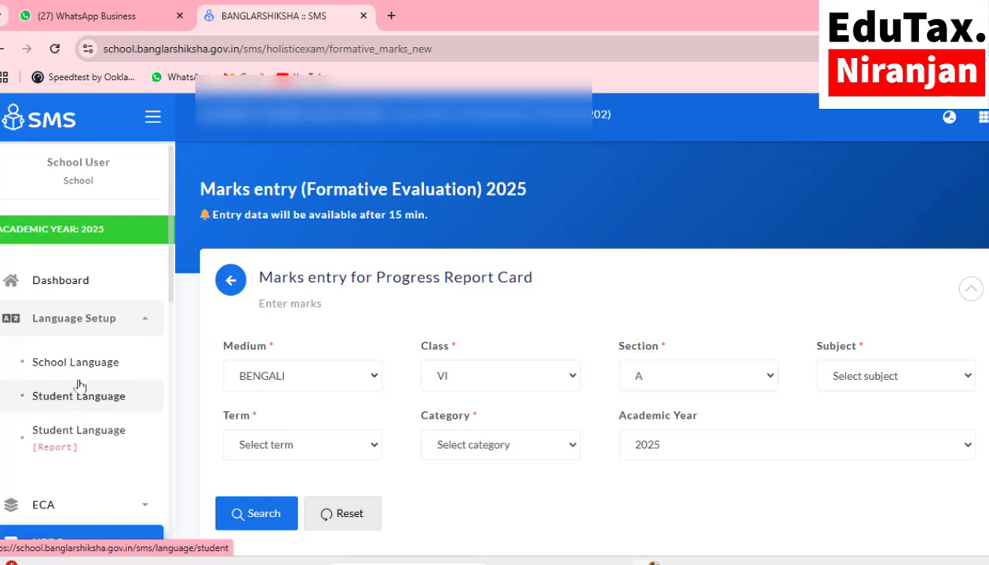
Step: Load the School Language table for BENGALI medium, CLASS VI
{"action": "left_click", "coordinate": [71, 370]}
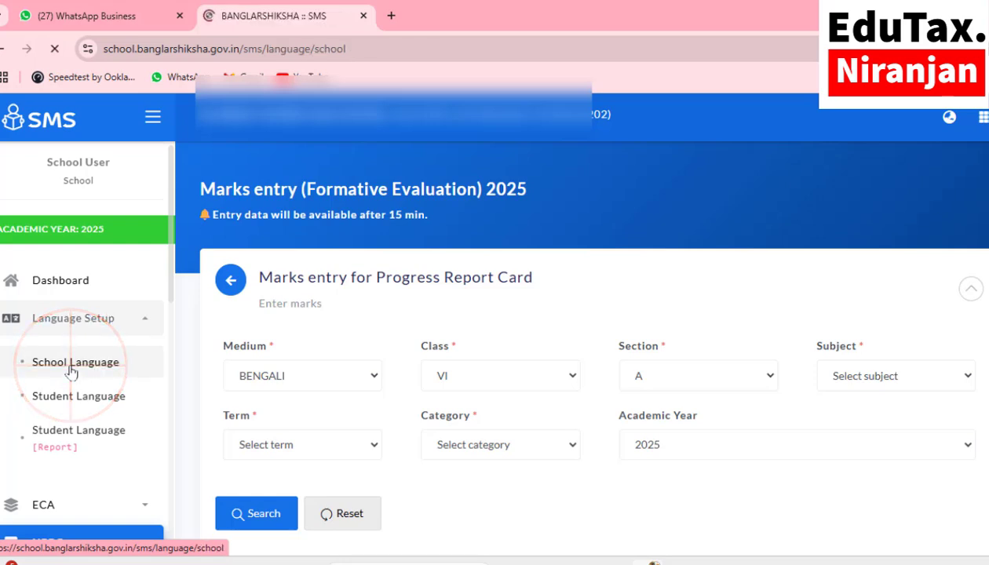
{"action": "left_click", "coordinate": [259, 355]}
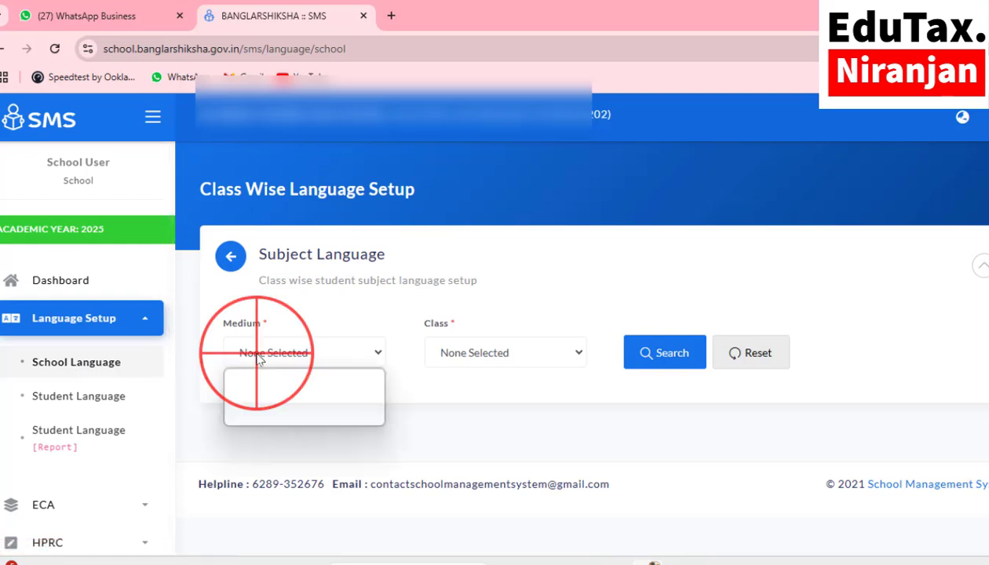
{"action": "left_click", "coordinate": [275, 398]}
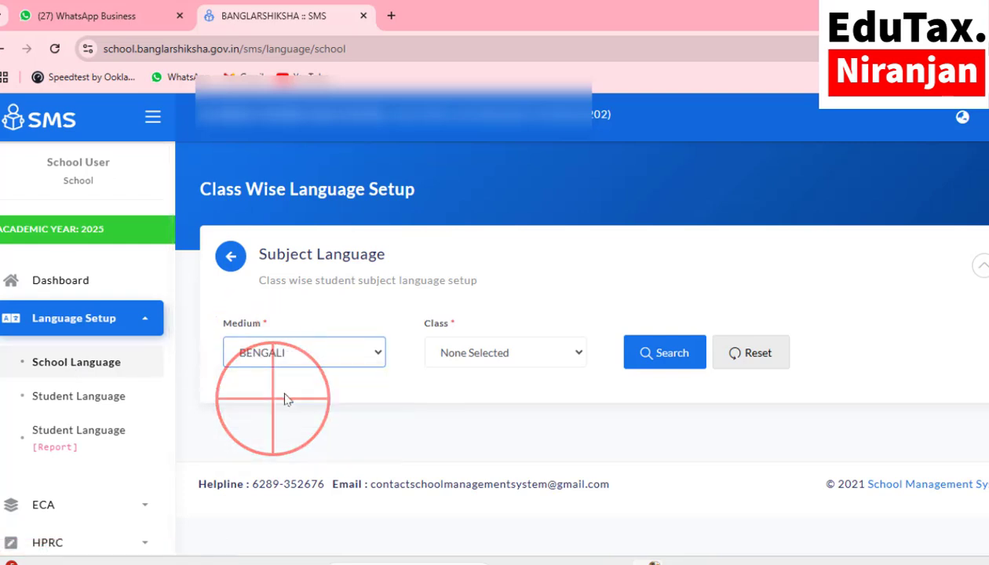
{"action": "left_click", "coordinate": [483, 355]}
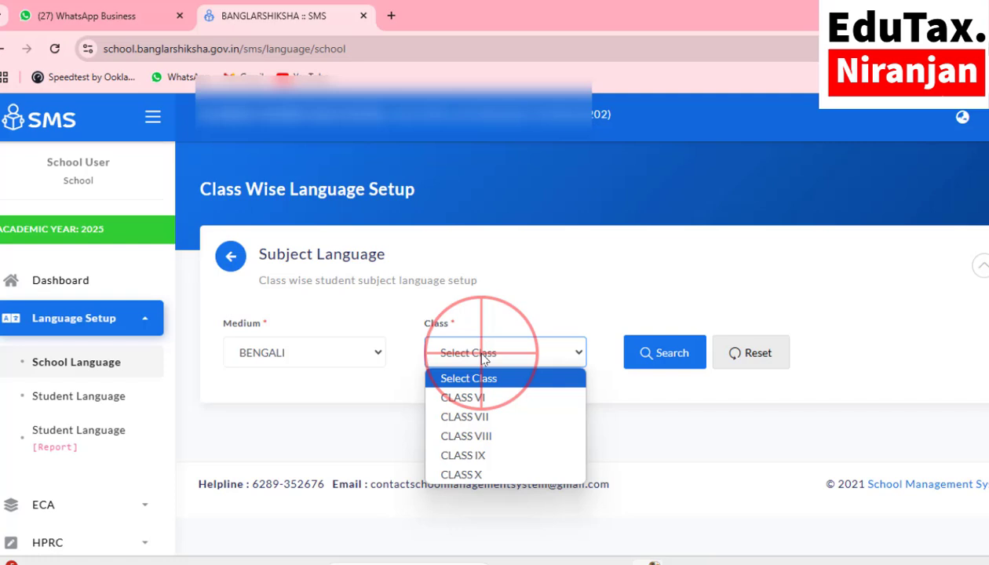
{"action": "left_click", "coordinate": [480, 397]}
{"action": "left_click", "coordinate": [655, 366]}
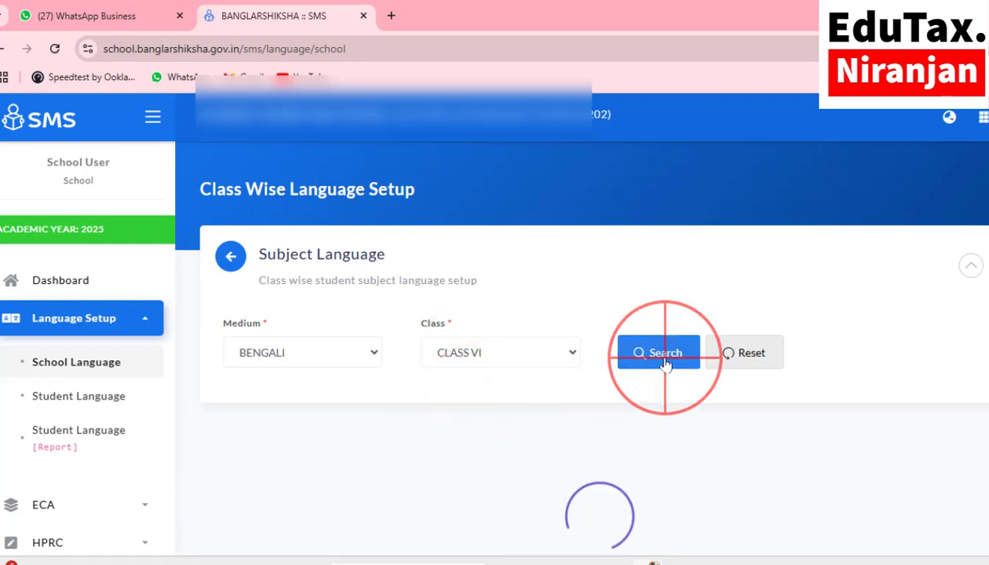
Step: Tick BENGALI as first and ENGLISH as second language for class VI and save
{"action": "scroll", "coordinate": [666, 314], "scroll_direction": "down", "scroll_amount": 3}
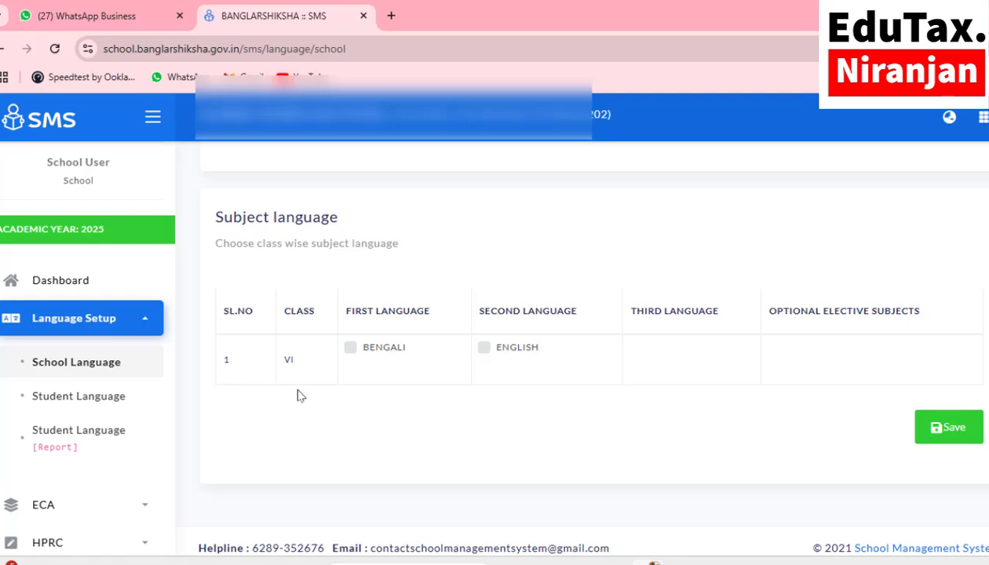
{"action": "left_click", "coordinate": [350, 348]}
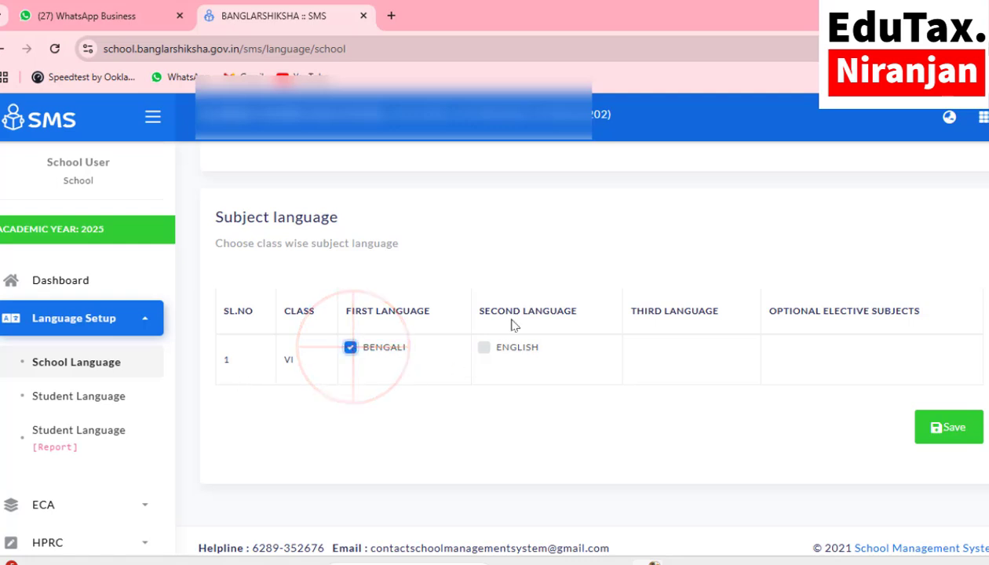
{"action": "left_click", "coordinate": [484, 350]}
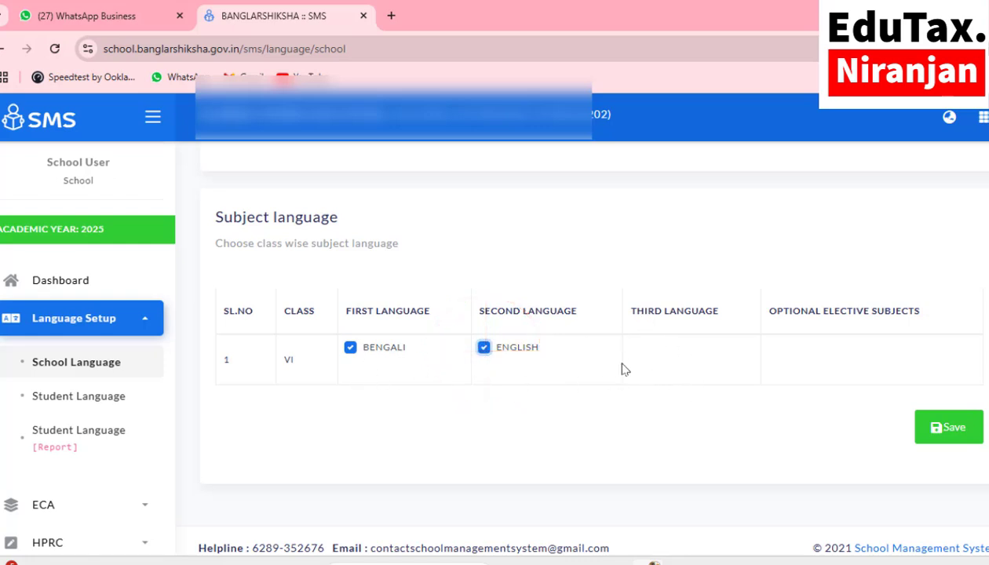
{"action": "left_click", "coordinate": [957, 428]}
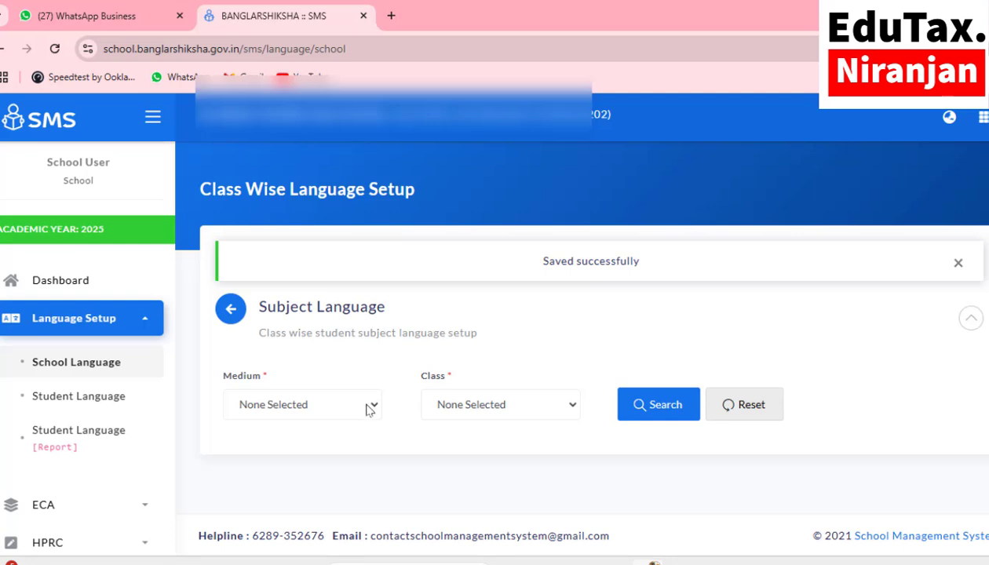
Step: Load the subject language table for BENGALI medium, CLASS VII
{"action": "left_click", "coordinate": [369, 405]}
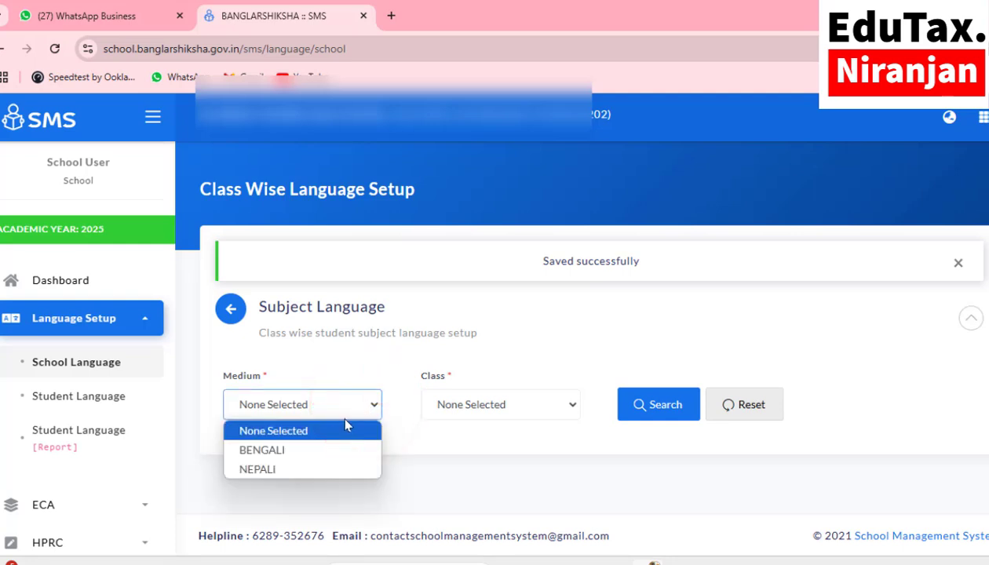
{"action": "left_click", "coordinate": [286, 451]}
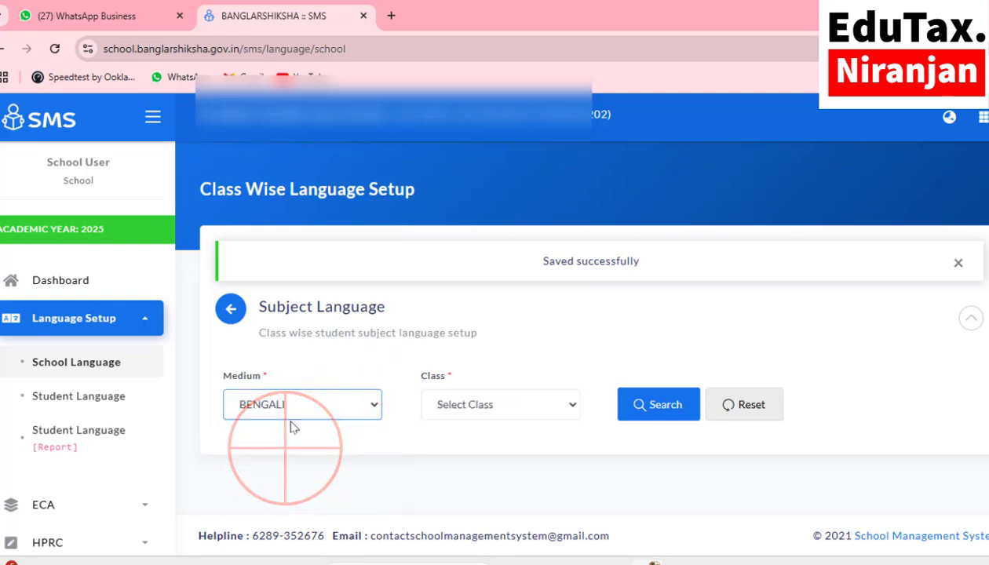
{"action": "left_click", "coordinate": [486, 406]}
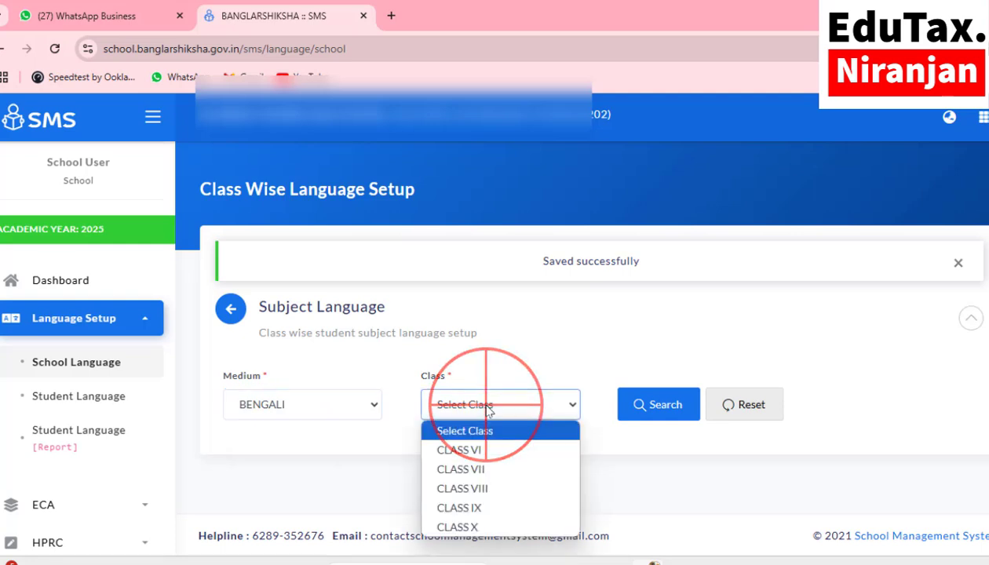
{"action": "left_click", "coordinate": [477, 468]}
{"action": "left_click", "coordinate": [656, 408]}
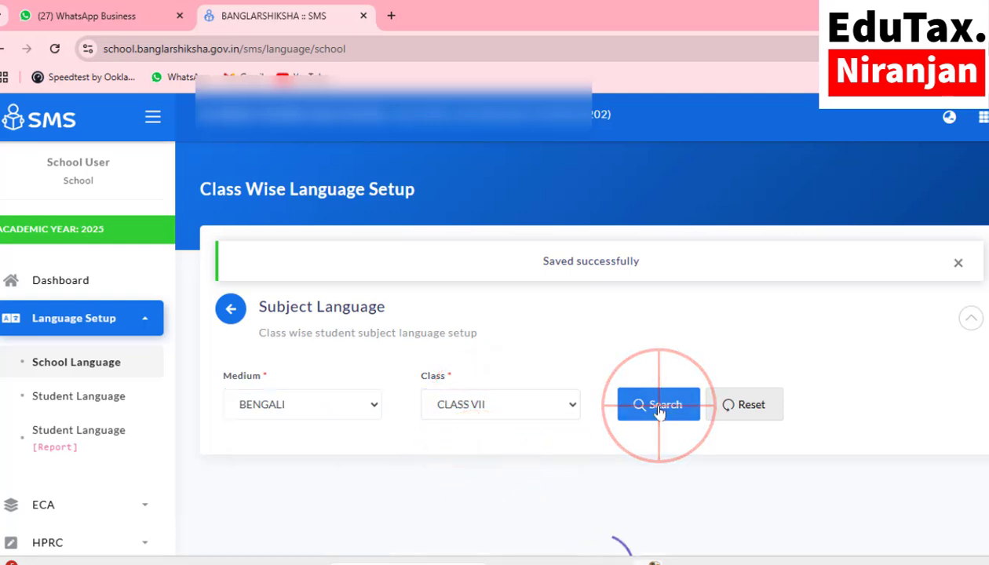
Step: Tick BENGALI first, ENGLISH second and SANSKRIT (3RD) third for class VII and save
{"action": "scroll", "coordinate": [659, 411], "scroll_direction": "down", "scroll_amount": 2}
{"action": "scroll", "coordinate": [659, 413], "scroll_direction": "down", "scroll_amount": 1}
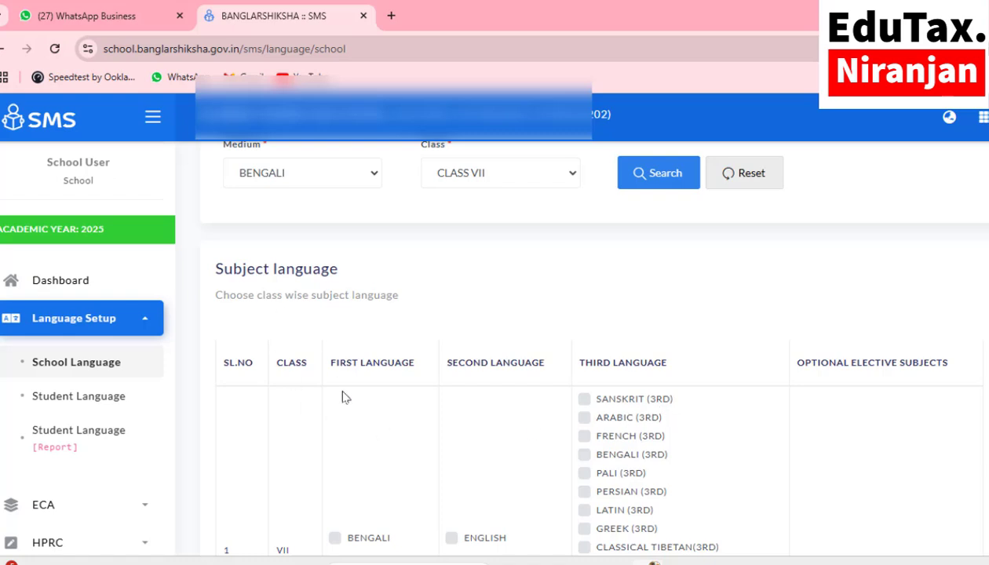
{"action": "scroll", "coordinate": [343, 397], "scroll_direction": "down", "scroll_amount": 2}
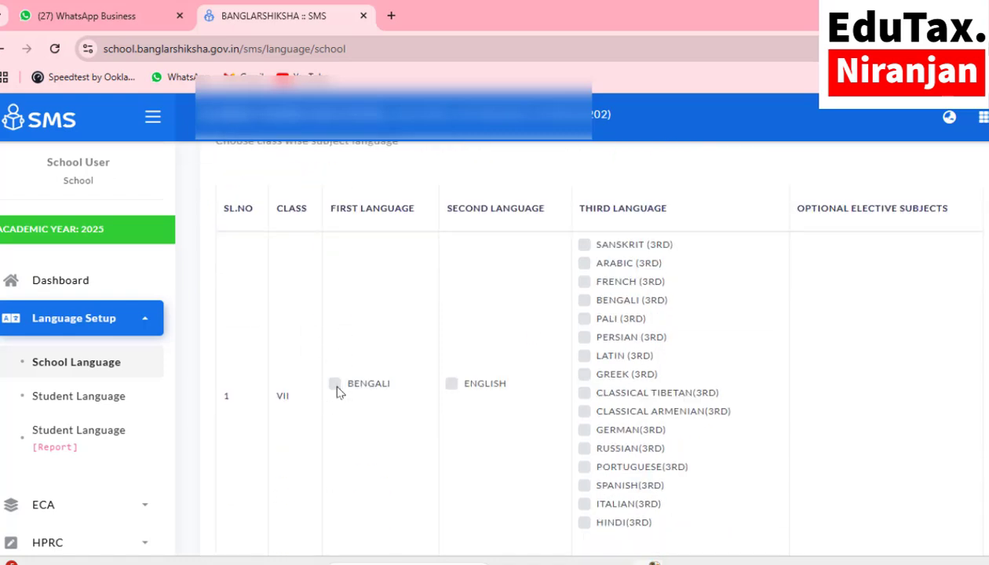
{"action": "left_click", "coordinate": [336, 386]}
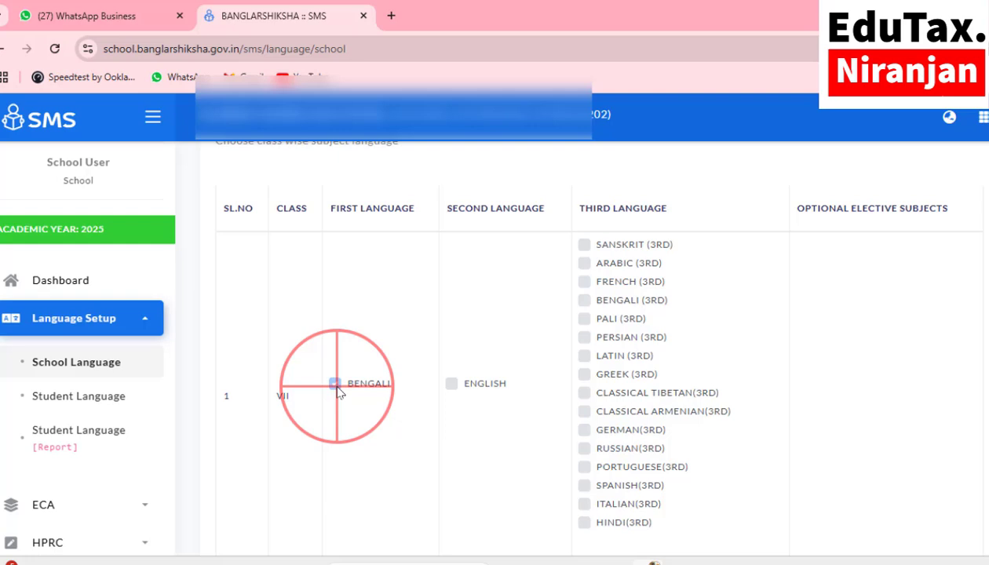
{"action": "left_click", "coordinate": [454, 384]}
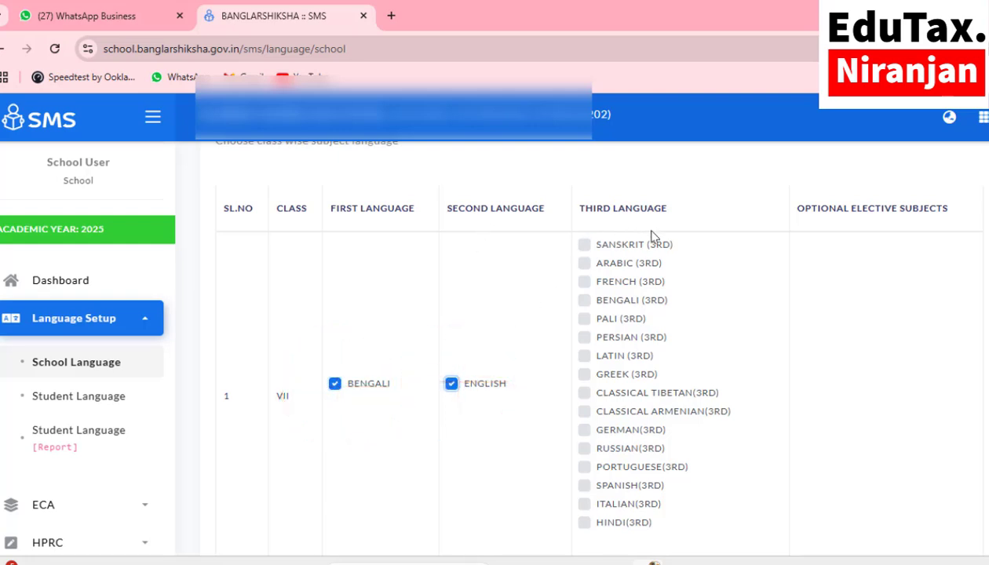
{"action": "left_click", "coordinate": [585, 247]}
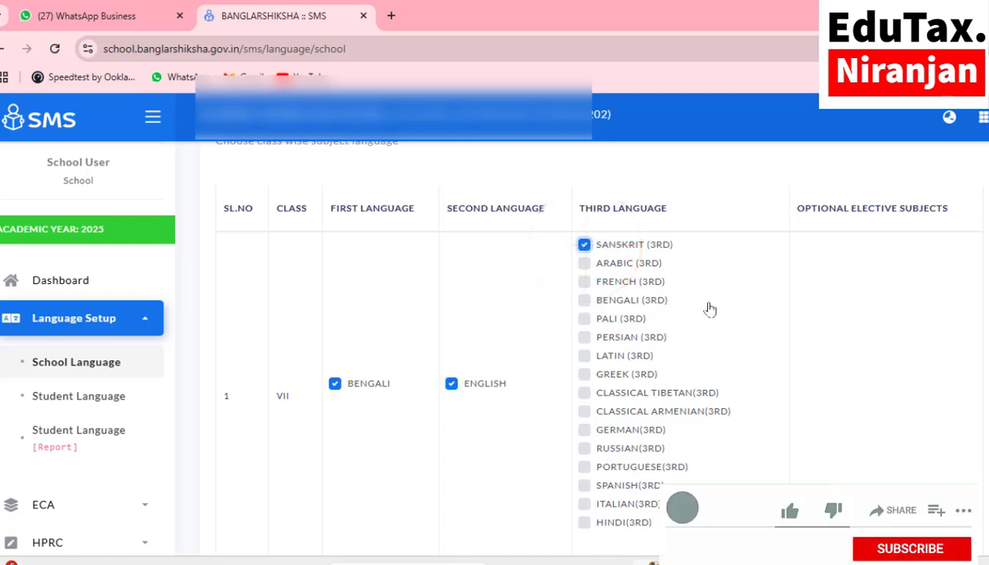
{"action": "scroll", "coordinate": [709, 310], "scroll_direction": "down", "scroll_amount": 1}
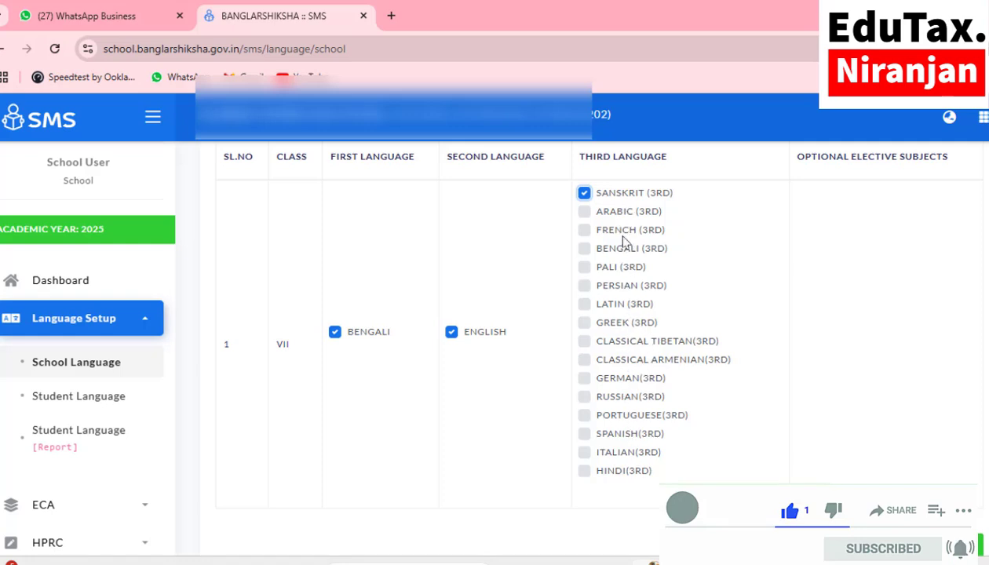
{"action": "scroll", "coordinate": [783, 404], "scroll_direction": "down", "scroll_amount": 1}
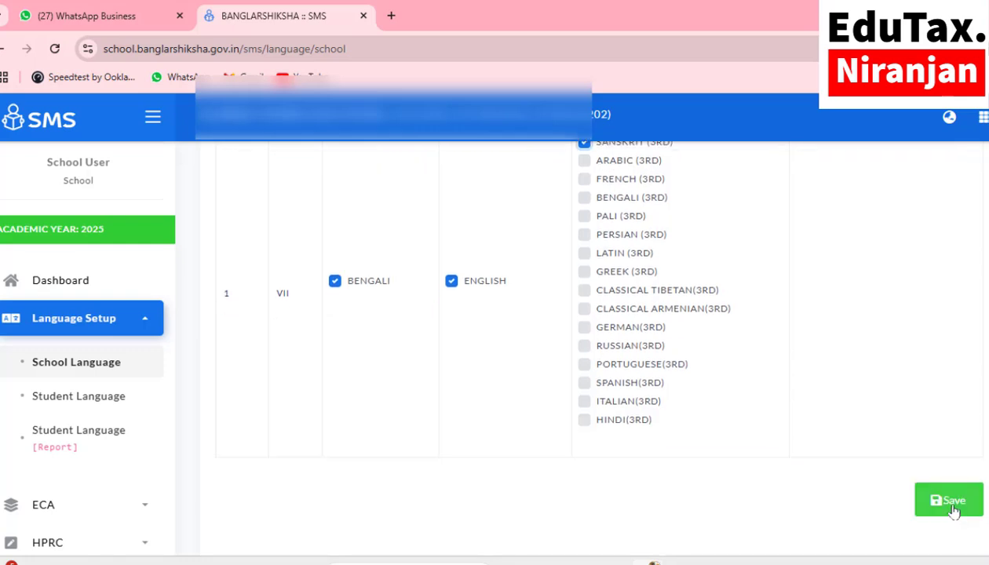
{"action": "left_click", "coordinate": [952, 502]}
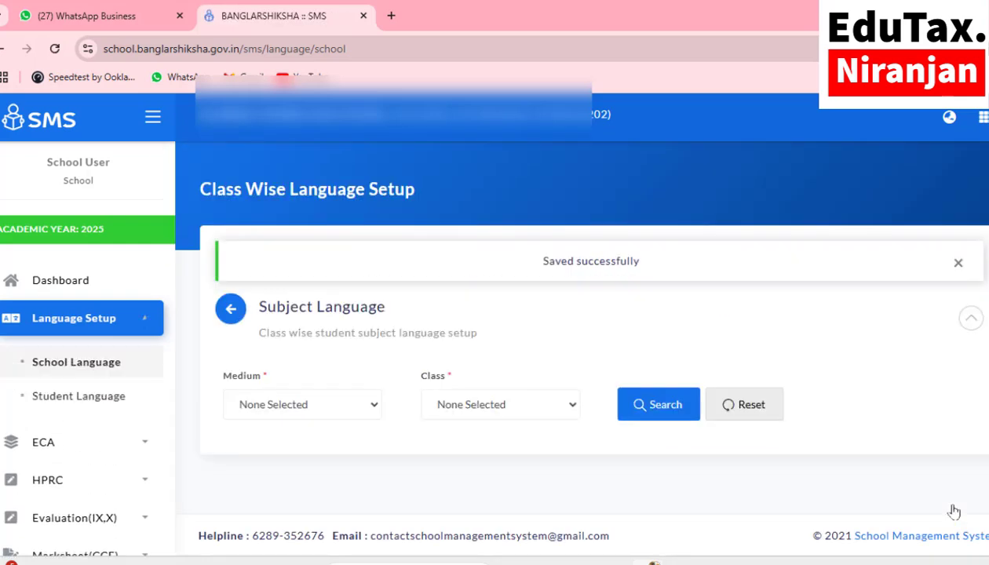
Step: Load the subject language table for BENGALI medium, CLASS VIII
{"action": "left_click", "coordinate": [317, 411]}
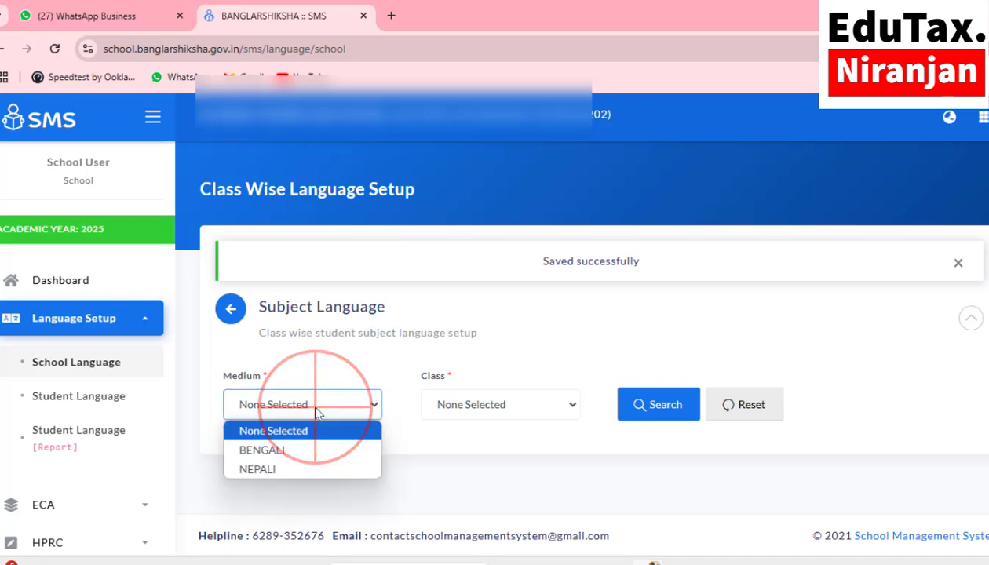
{"action": "left_click", "coordinate": [298, 448]}
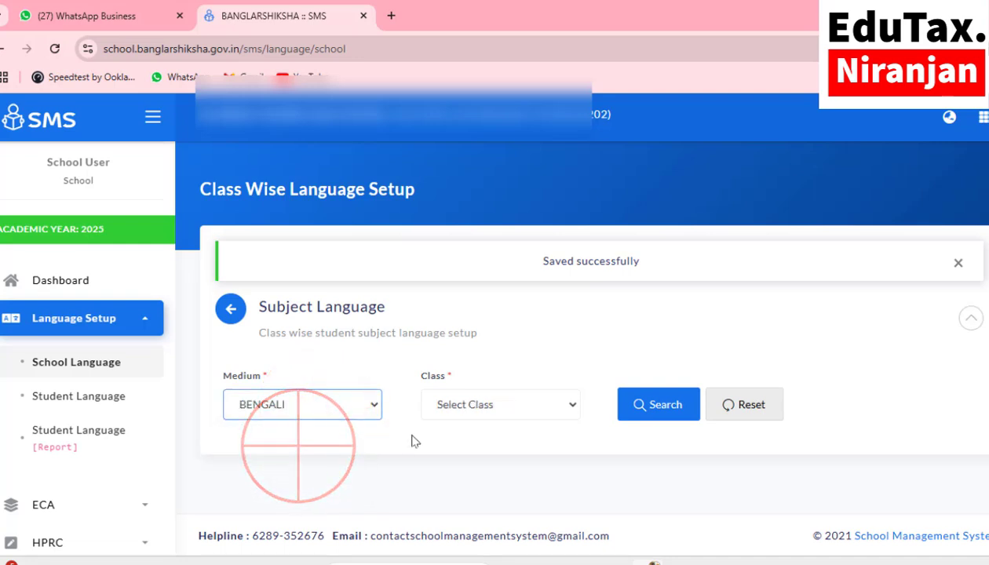
{"action": "left_click", "coordinate": [476, 406]}
{"action": "left_click", "coordinate": [477, 489]}
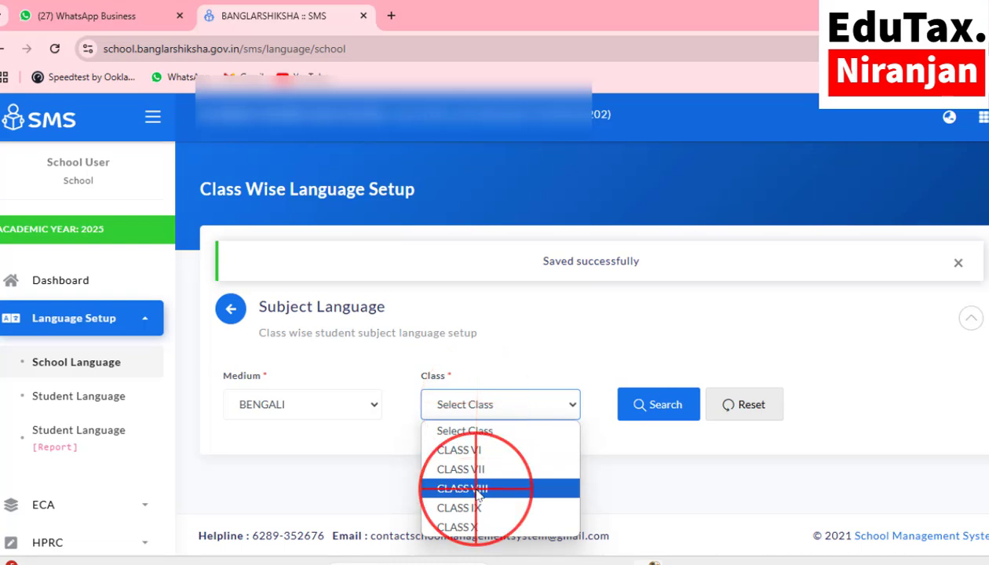
{"action": "left_click", "coordinate": [642, 405]}
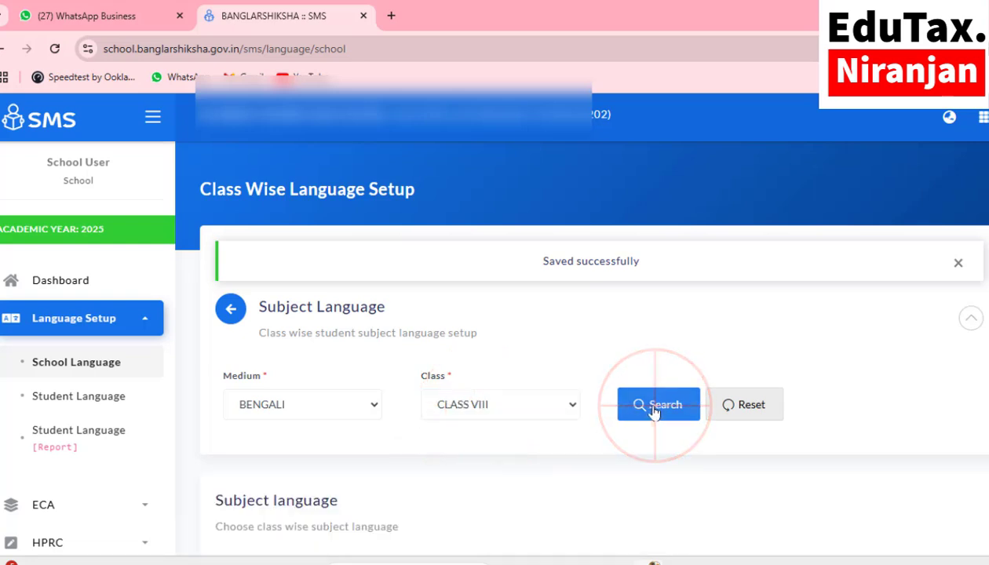
Step: Tick BENGALI first, ENGLISH second and SANSKRIT (3RD) third for class VIII and save
{"action": "scroll", "coordinate": [654, 412], "scroll_direction": "down", "scroll_amount": 4}
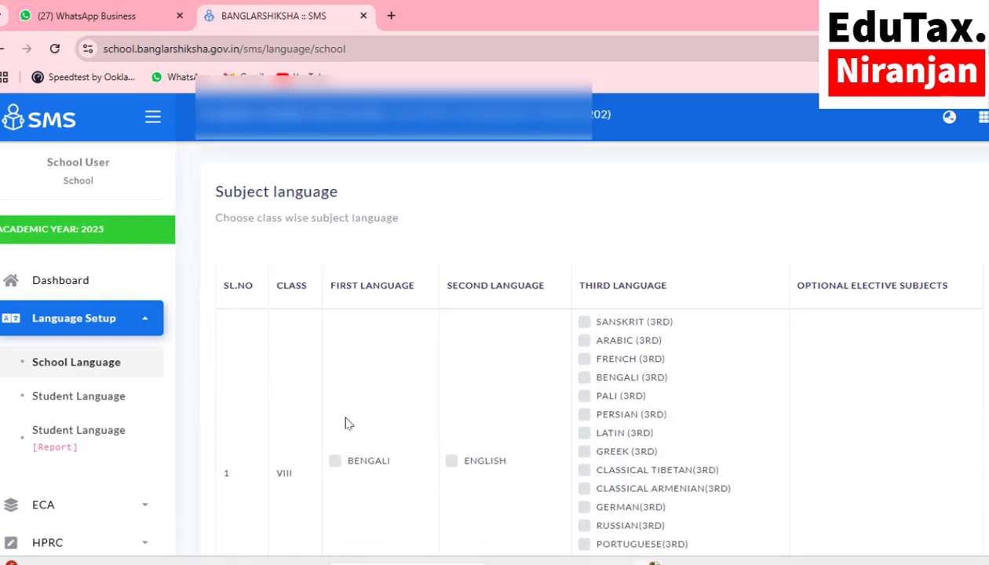
{"action": "left_click", "coordinate": [335, 460]}
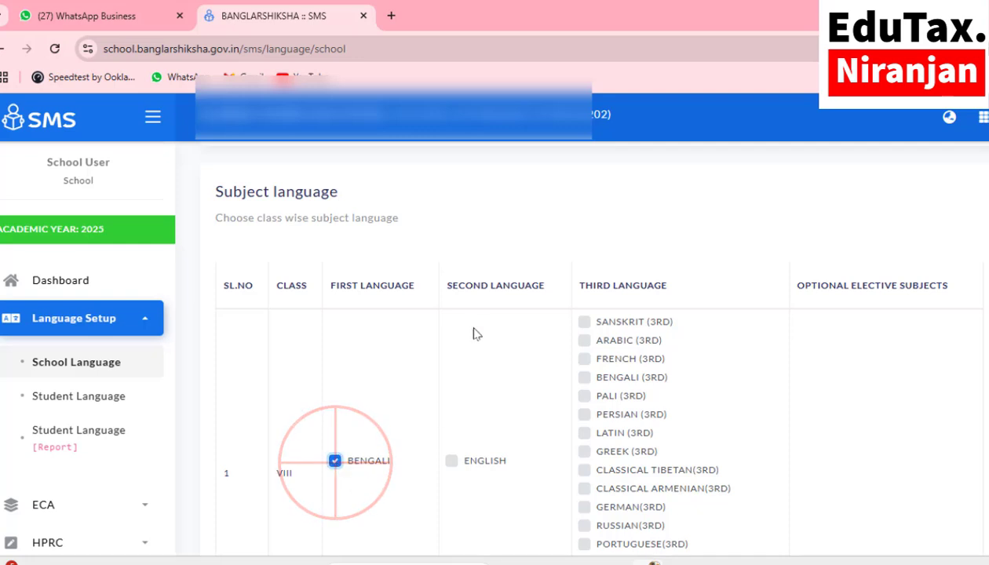
{"action": "left_click", "coordinate": [452, 461]}
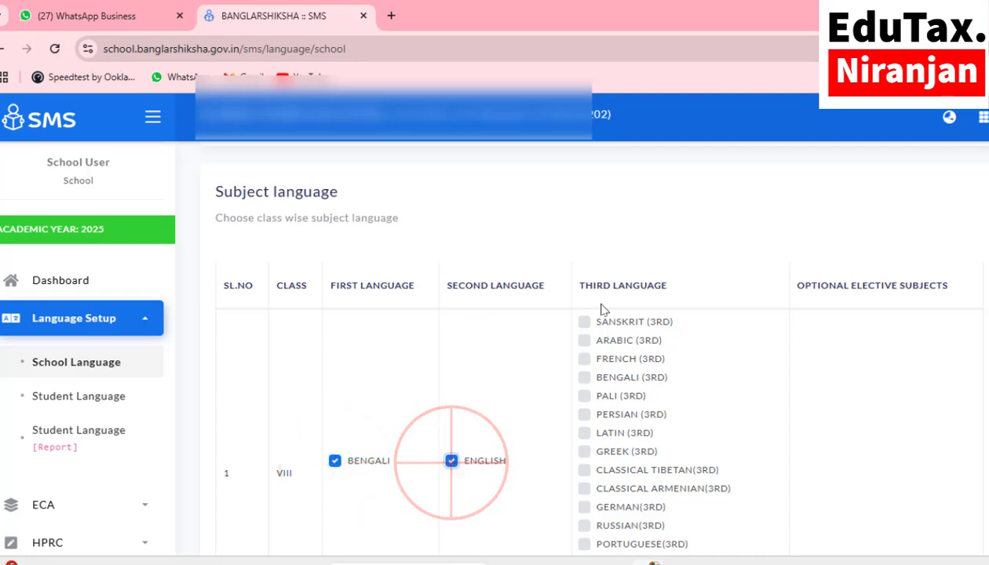
{"action": "left_click", "coordinate": [585, 322]}
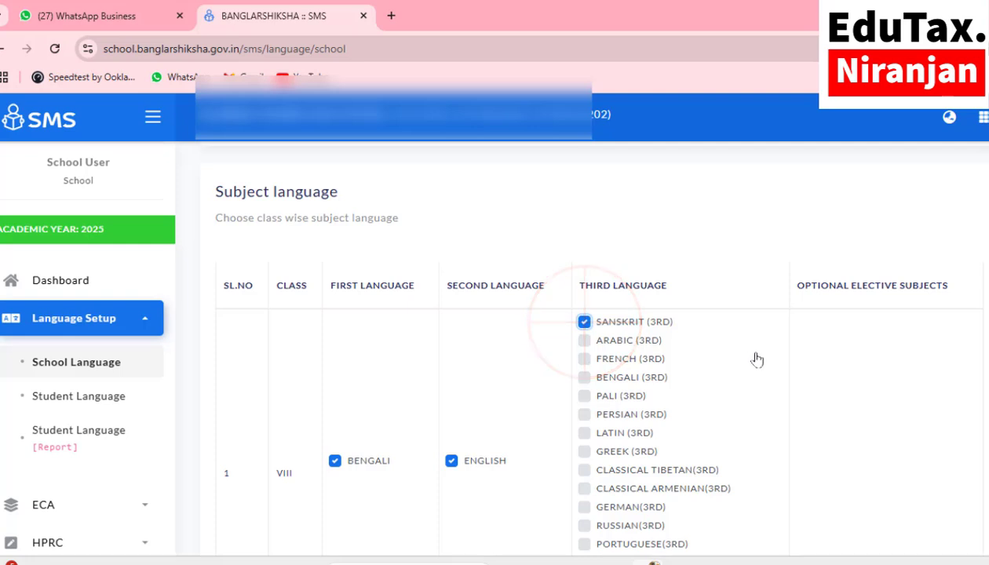
{"action": "scroll", "coordinate": [754, 360], "scroll_direction": "down", "scroll_amount": 3}
{"action": "left_click", "coordinate": [948, 451]}
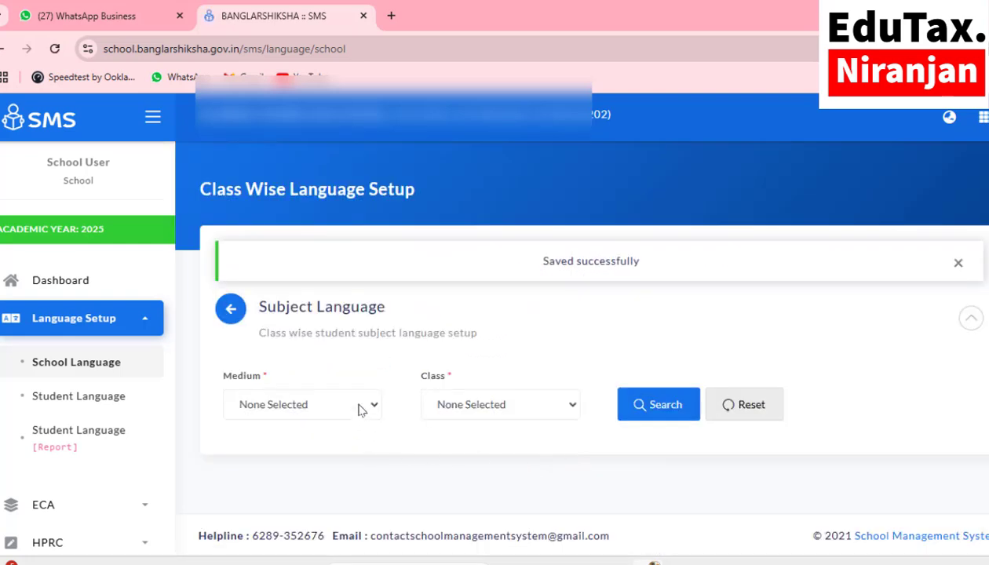
{"action": "left_click", "coordinate": [357, 409]}
Step: Choose BENGALI medium and CLASS IX for the subject language table
{"action": "left_click", "coordinate": [315, 449]}
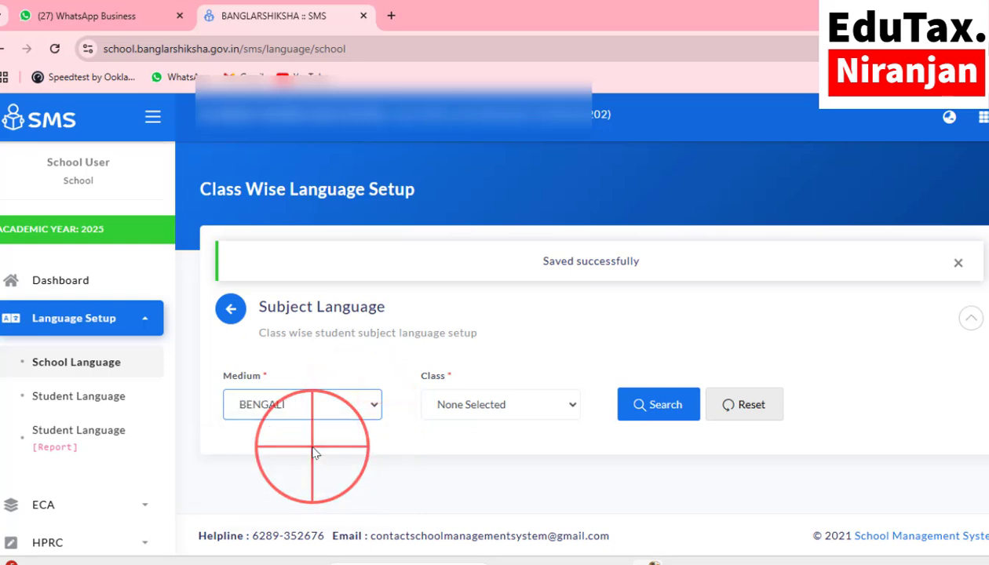
{"action": "left_click", "coordinate": [486, 404]}
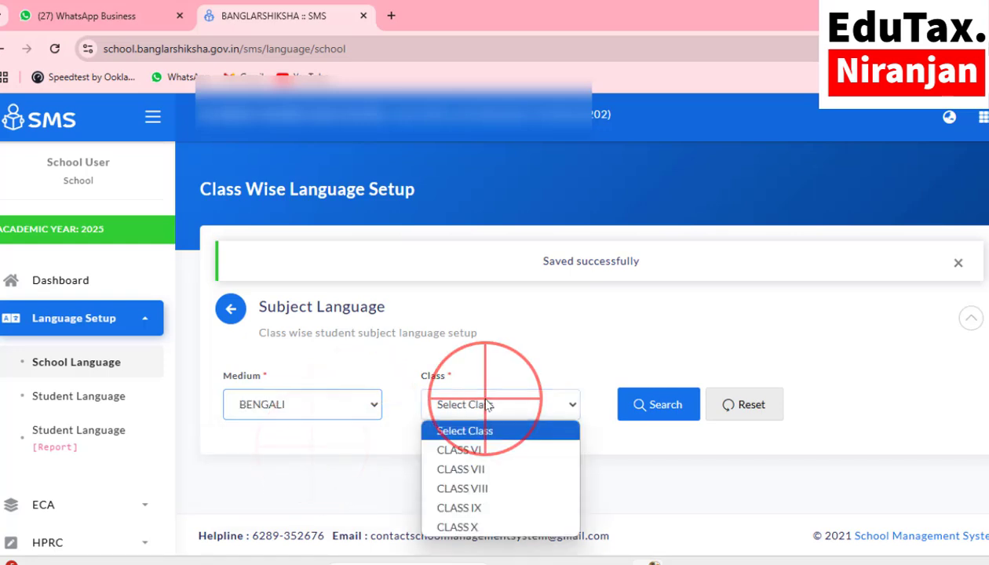
{"action": "left_click", "coordinate": [482, 508]}
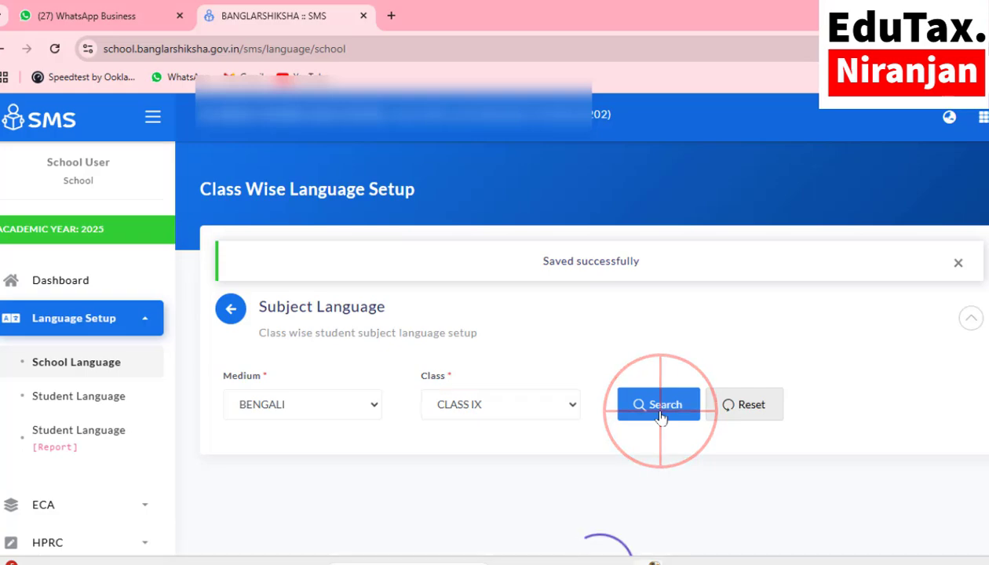
{"action": "scroll", "coordinate": [558, 450], "scroll_direction": "down", "scroll_amount": 5}
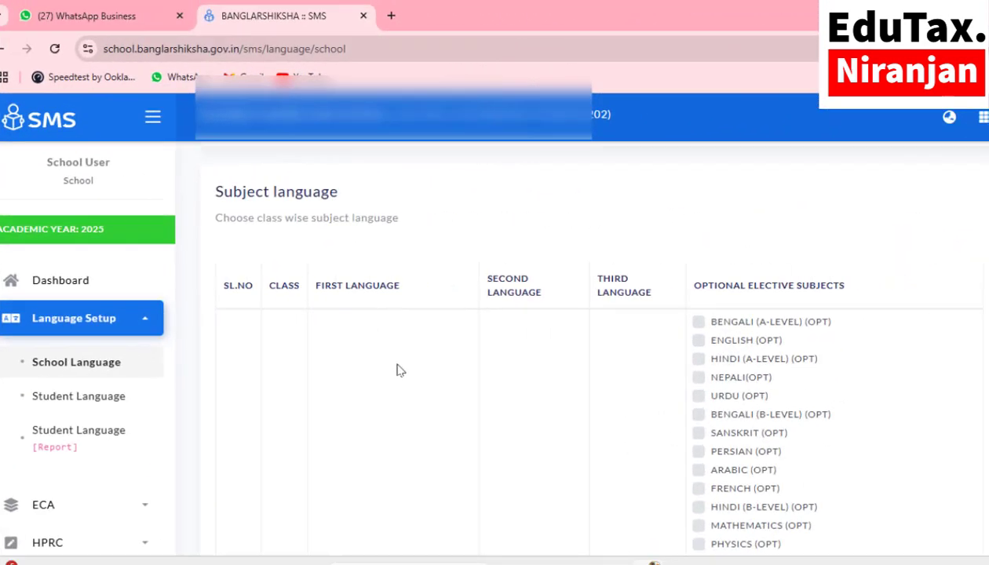
{"action": "scroll", "coordinate": [397, 370], "scroll_direction": "down", "scroll_amount": 3}
{"action": "scroll", "coordinate": [397, 370], "scroll_direction": "down", "scroll_amount": 3}
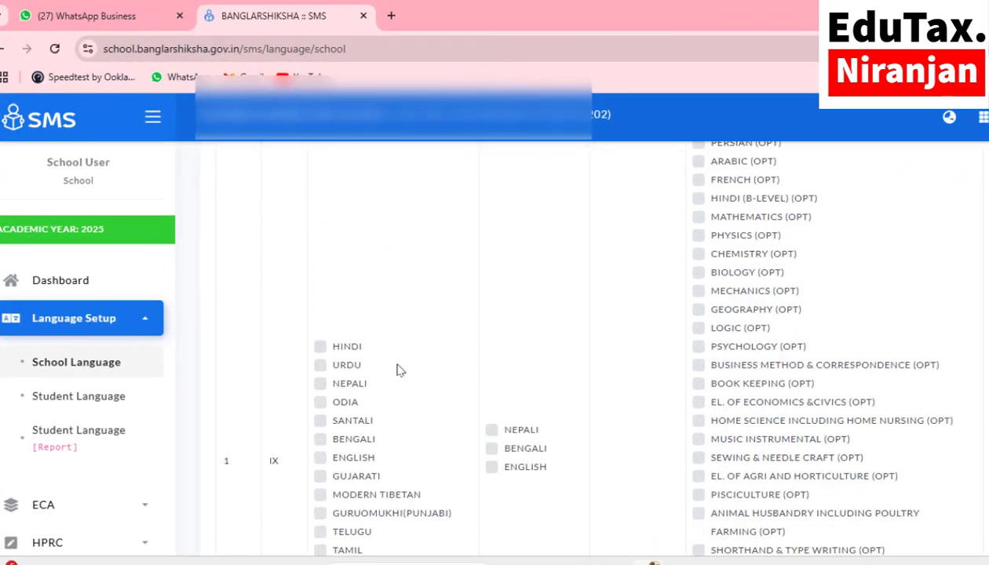
{"action": "scroll", "coordinate": [397, 370], "scroll_direction": "down", "scroll_amount": 1}
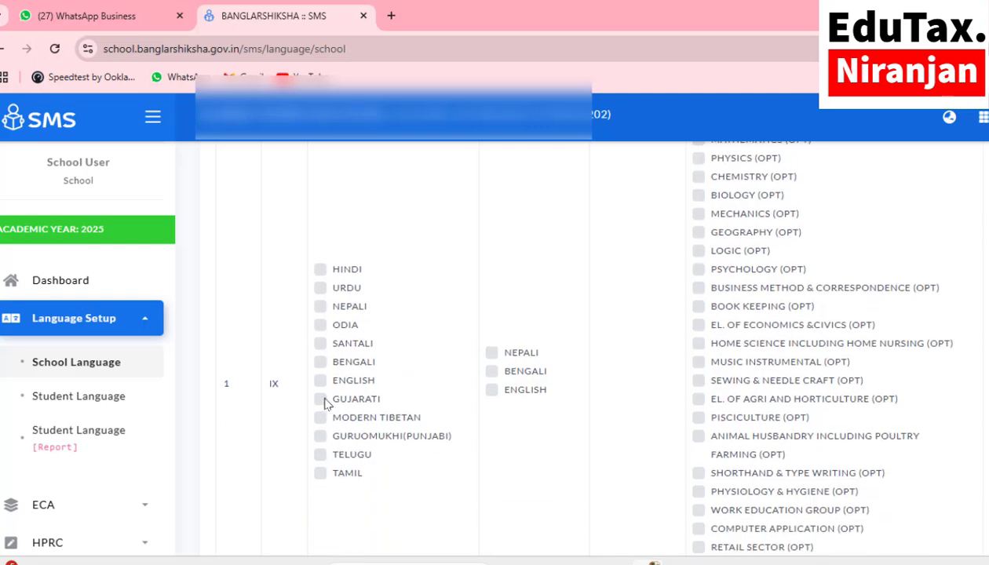
{"action": "scroll", "coordinate": [327, 402], "scroll_direction": "down", "scroll_amount": 1}
Step: Tick BENGALI as first and ENGLISH as second language for class IX and save
{"action": "left_click", "coordinate": [321, 337]}
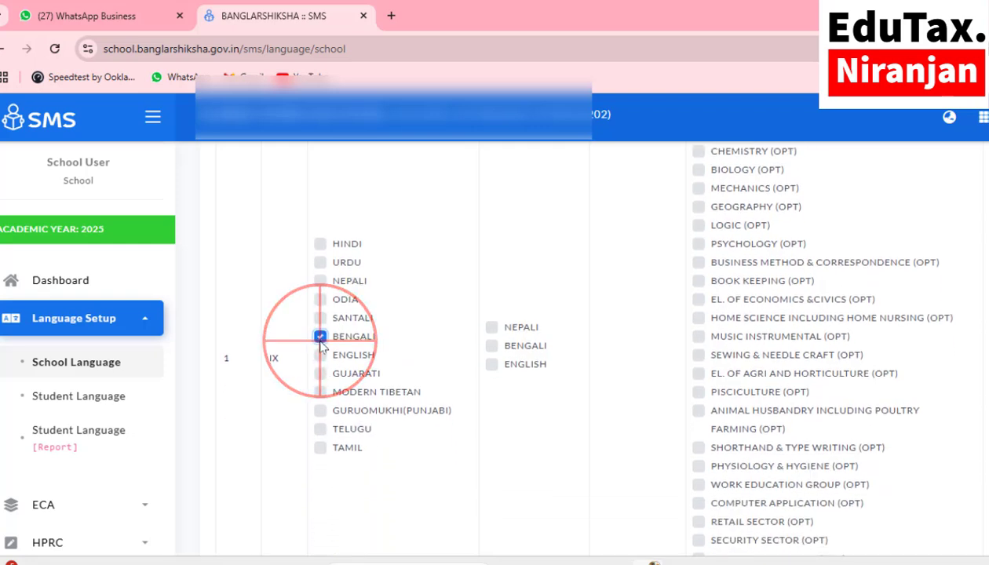
{"action": "left_click", "coordinate": [492, 364]}
{"action": "scroll", "coordinate": [470, 393], "scroll_direction": "up", "scroll_amount": 5}
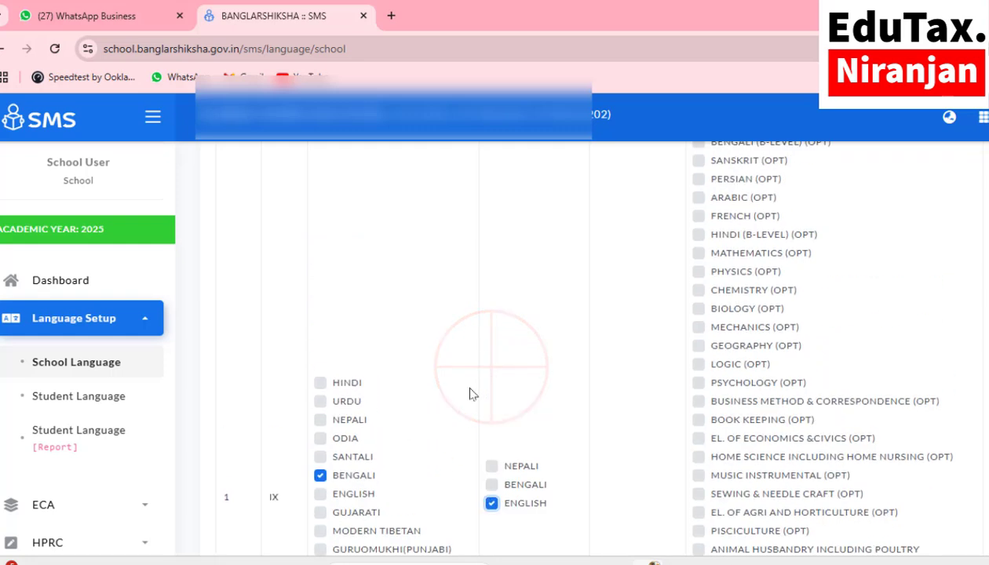
{"action": "scroll", "coordinate": [459, 385], "scroll_direction": "up", "scroll_amount": 2}
{"action": "scroll", "coordinate": [509, 369], "scroll_direction": "down", "scroll_amount": 2}
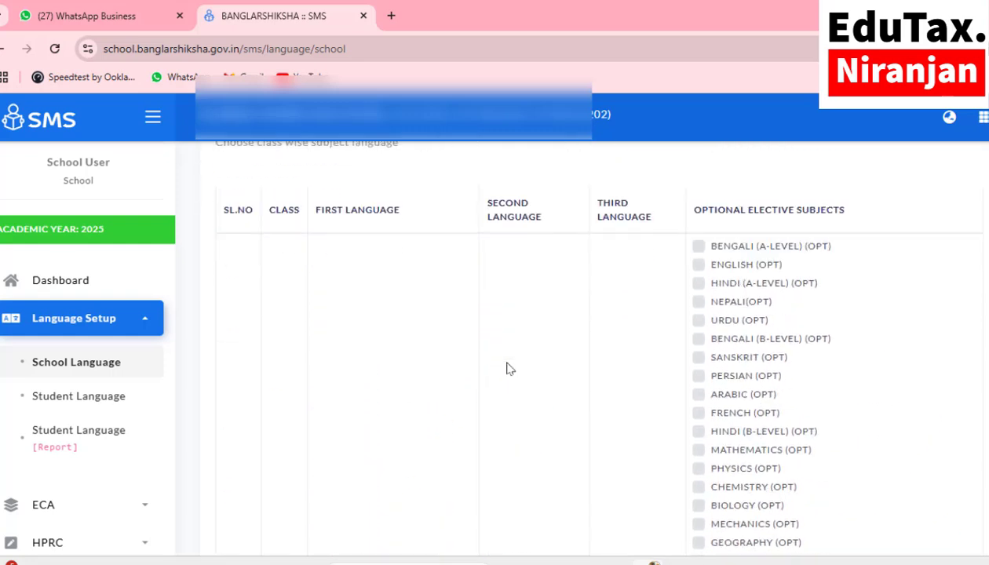
{"action": "scroll", "coordinate": [508, 368], "scroll_direction": "down", "scroll_amount": 1}
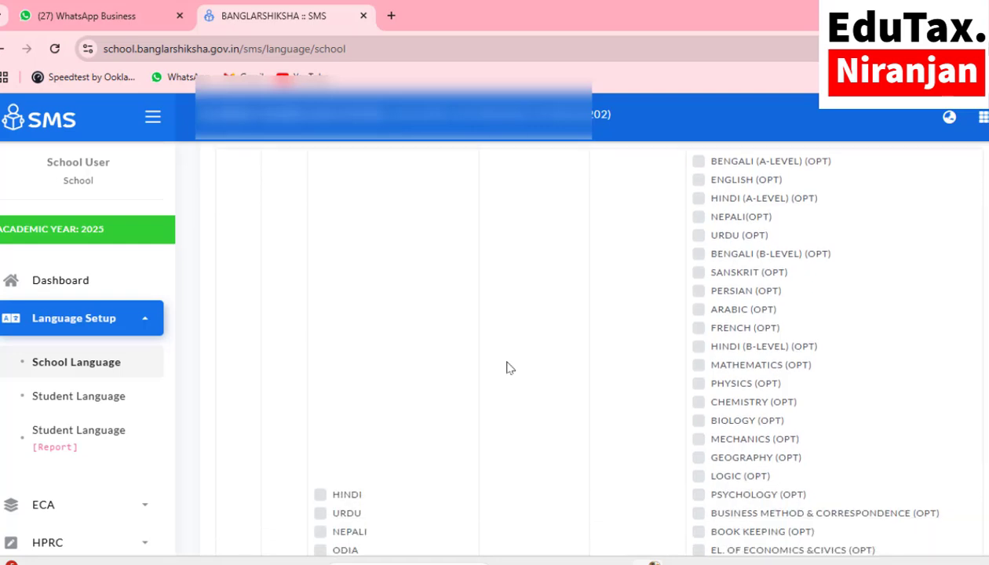
{"action": "scroll", "coordinate": [508, 368], "scroll_direction": "down", "scroll_amount": 2}
{"action": "scroll", "coordinate": [508, 368], "scroll_direction": "up", "scroll_amount": 2}
{"action": "scroll", "coordinate": [508, 368], "scroll_direction": "up", "scroll_amount": 2}
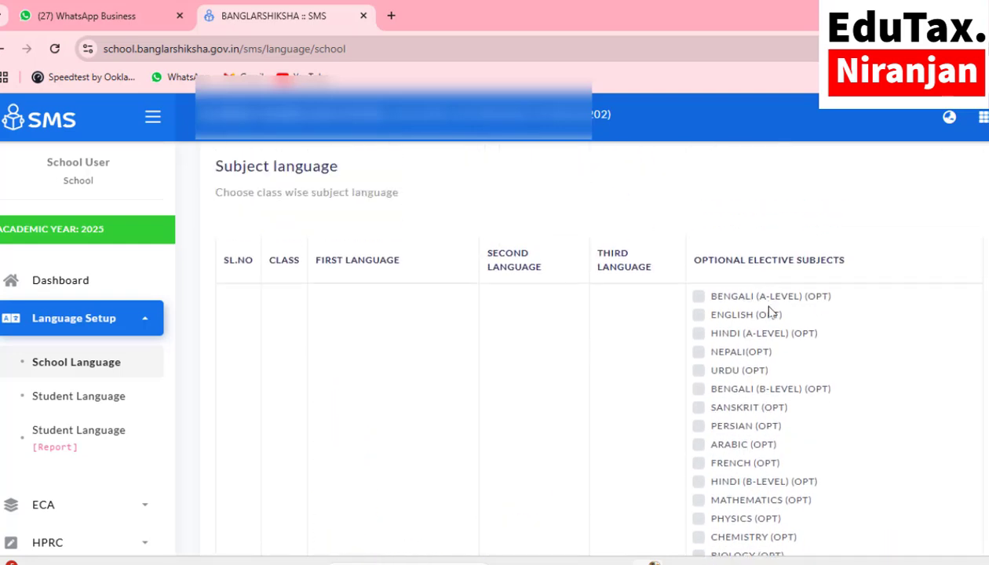
{"action": "scroll", "coordinate": [765, 418], "scroll_direction": "down", "scroll_amount": 8}
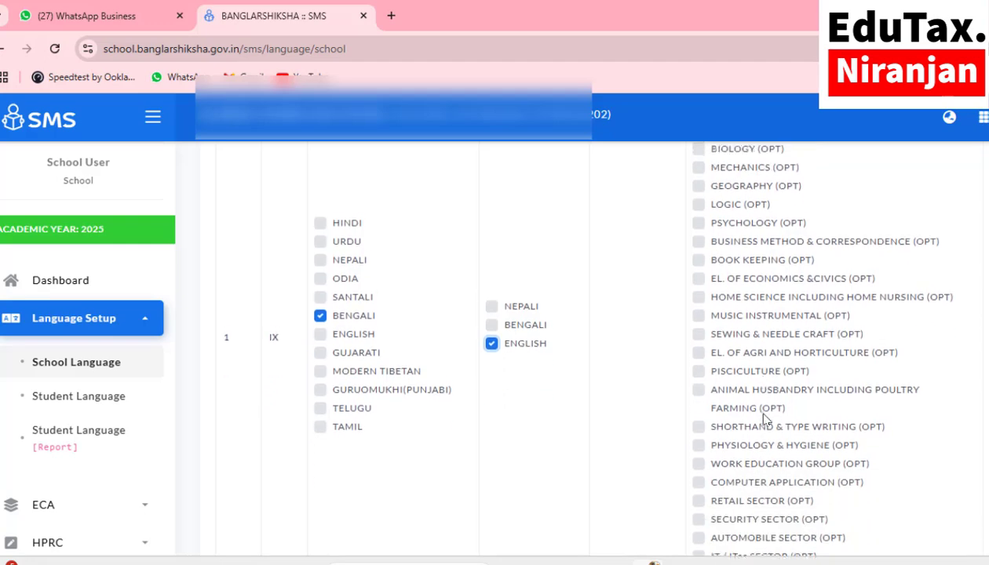
{"action": "scroll", "coordinate": [765, 418], "scroll_direction": "down", "scroll_amount": 2}
{"action": "scroll", "coordinate": [765, 418], "scroll_direction": "up", "scroll_amount": 4}
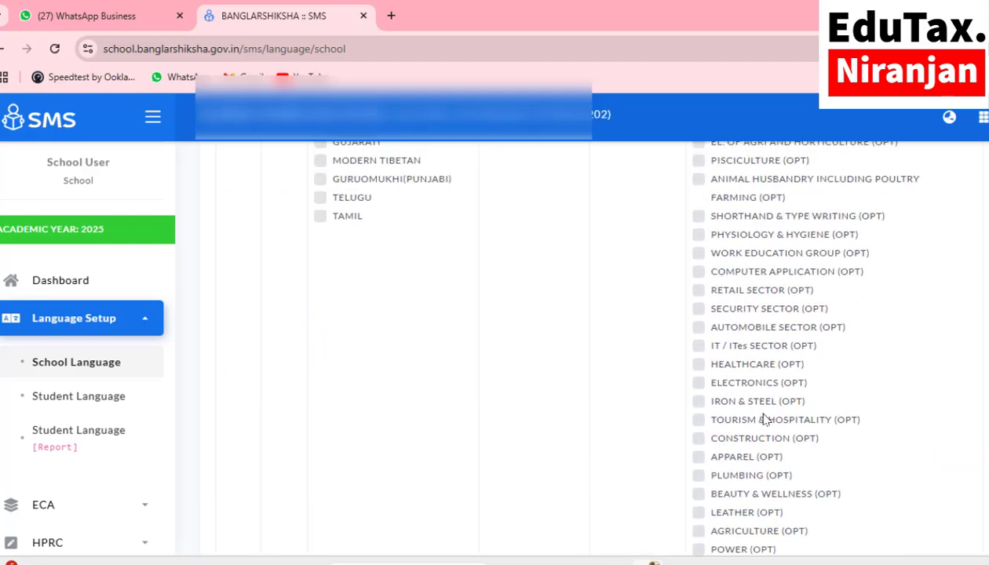
{"action": "scroll", "coordinate": [348, 291], "scroll_direction": "up", "scroll_amount": 6}
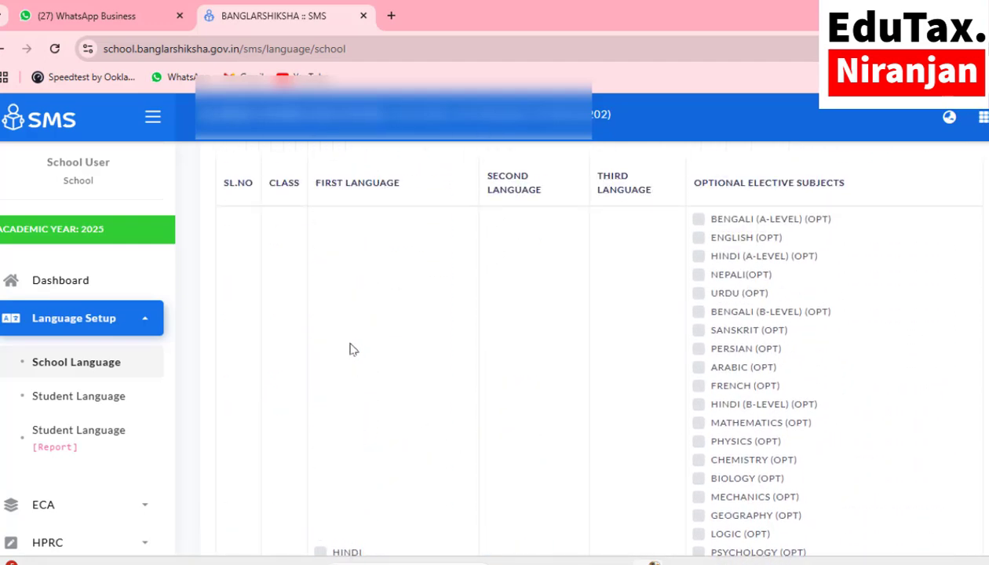
{"action": "scroll", "coordinate": [378, 347], "scroll_direction": "down", "scroll_amount": 5}
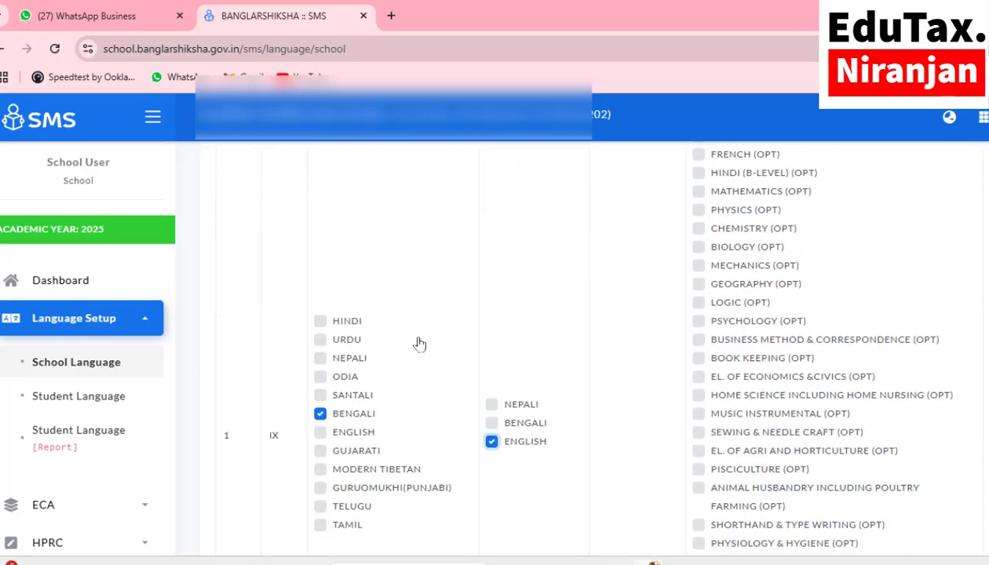
{"action": "scroll", "coordinate": [557, 454], "scroll_direction": "down", "scroll_amount": 8}
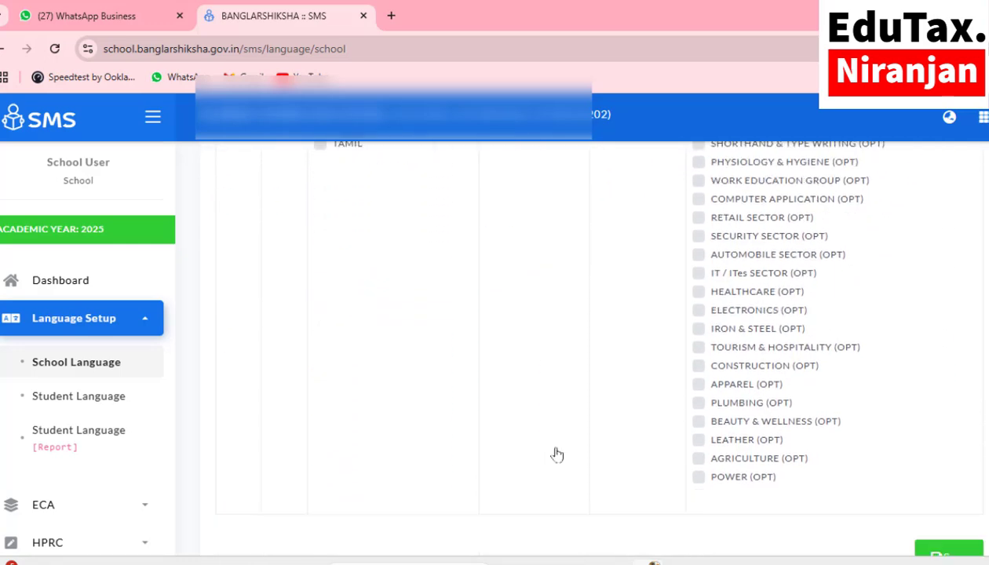
{"action": "left_click", "coordinate": [950, 405]}
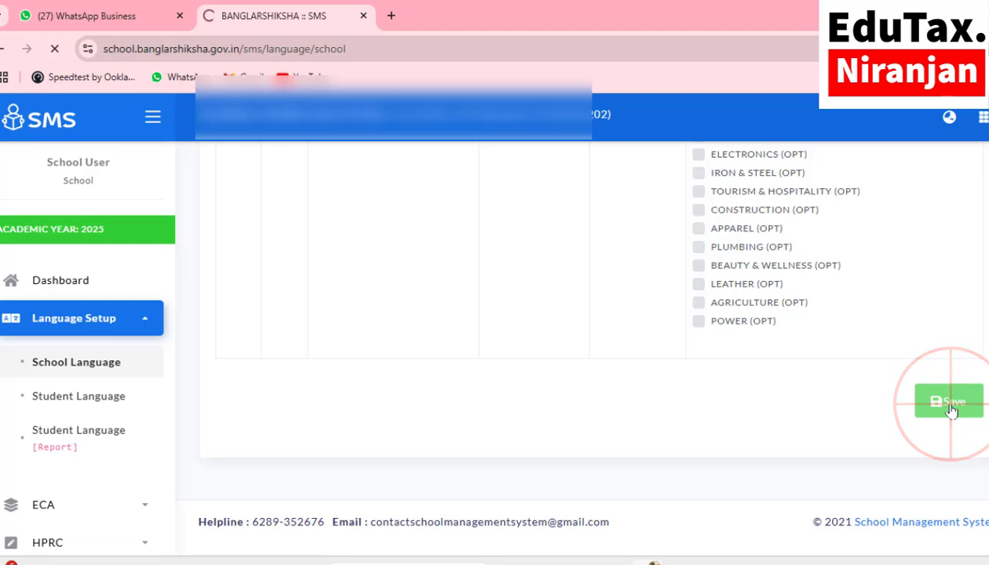
Step: Load the subject language table for BENGALI medium, CLASS X
{"action": "left_click", "coordinate": [324, 406]}
{"action": "left_click", "coordinate": [318, 455]}
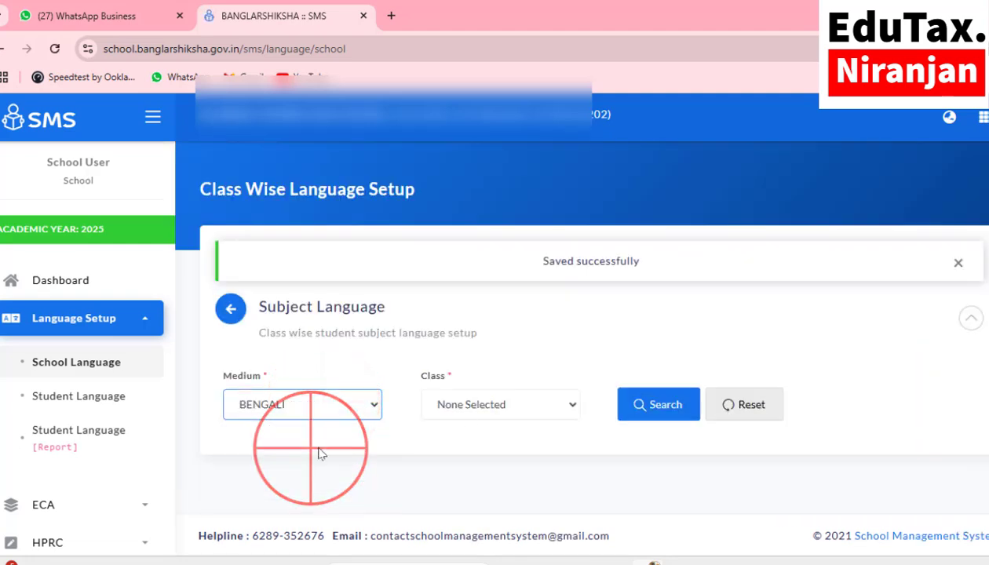
{"action": "left_click", "coordinate": [478, 404]}
{"action": "left_click", "coordinate": [471, 524]}
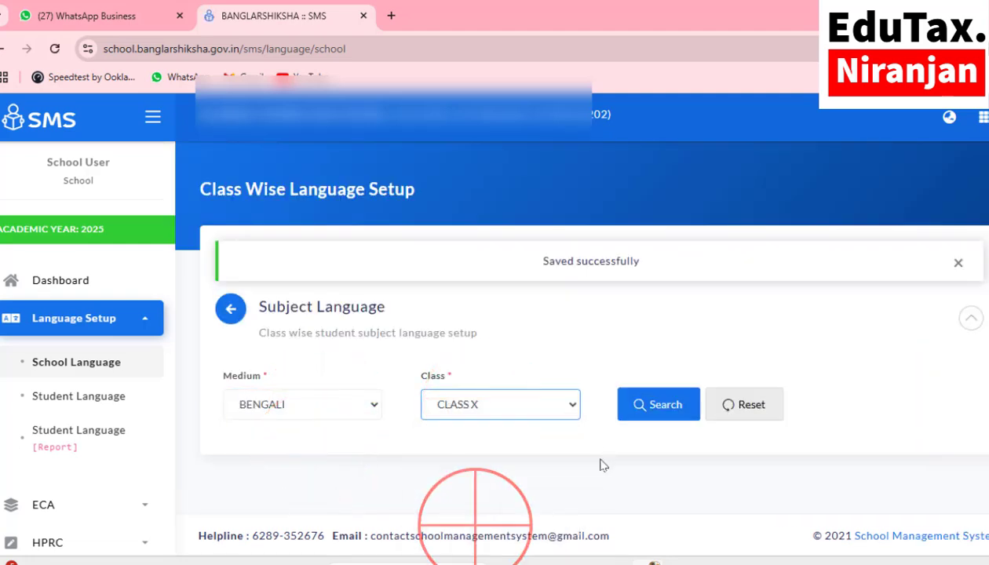
{"action": "left_click", "coordinate": [658, 404]}
Step: Tick BENGALI as first and ENGLISH as second language for Class X and save
{"action": "scroll", "coordinate": [488, 436], "scroll_direction": "down", "scroll_amount": 4}
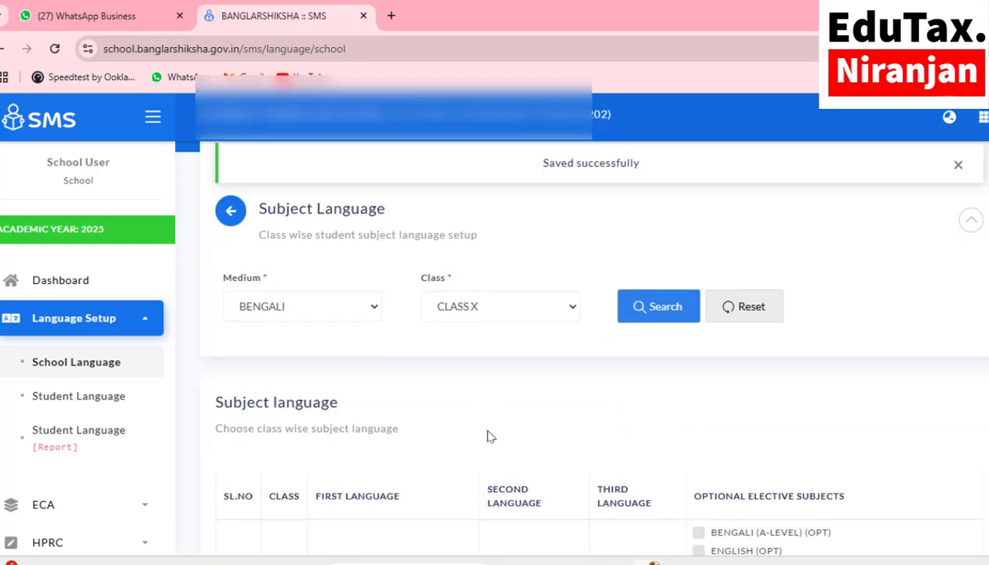
{"action": "scroll", "coordinate": [487, 435], "scroll_direction": "down", "scroll_amount": 1}
{"action": "scroll", "coordinate": [413, 369], "scroll_direction": "up", "scroll_amount": 2}
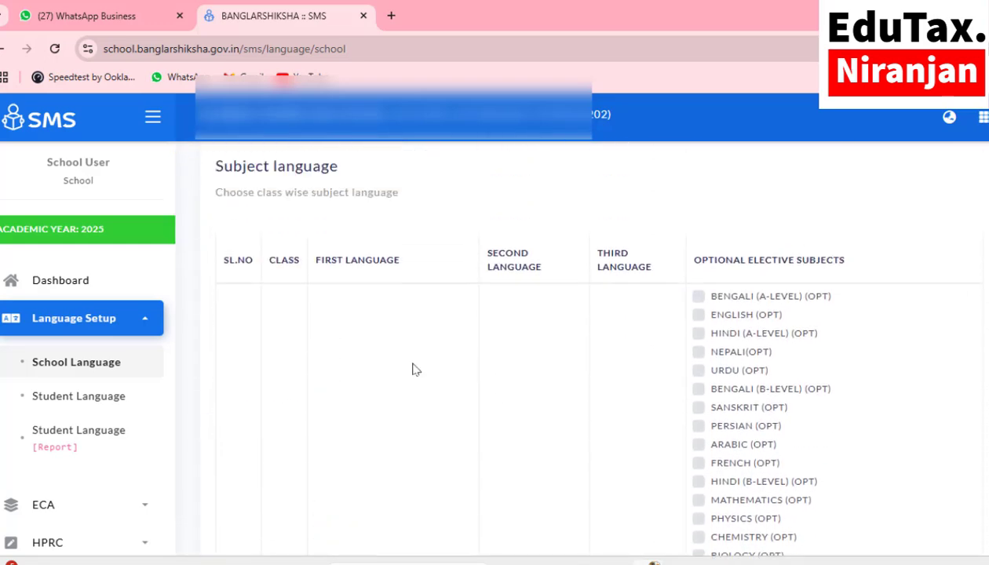
{"action": "scroll", "coordinate": [413, 367], "scroll_direction": "down", "scroll_amount": 4}
{"action": "scroll", "coordinate": [396, 389], "scroll_direction": "down", "scroll_amount": 1}
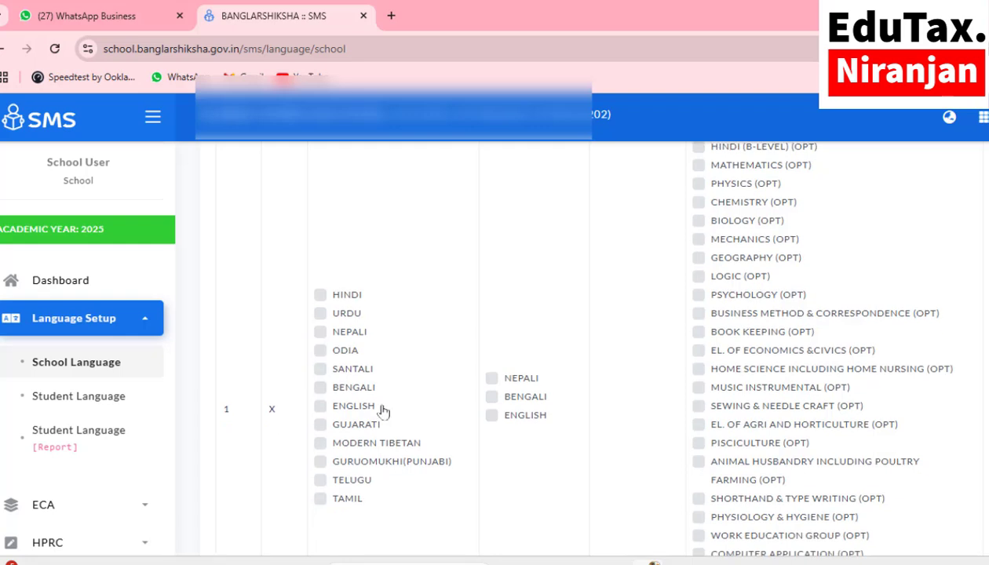
{"action": "left_click", "coordinate": [319, 389]}
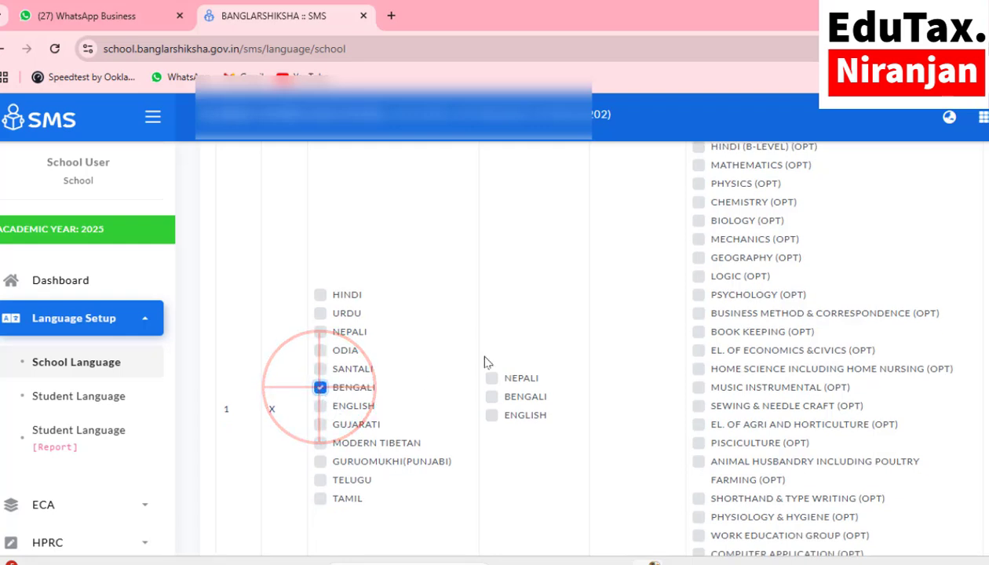
{"action": "left_click", "coordinate": [490, 417]}
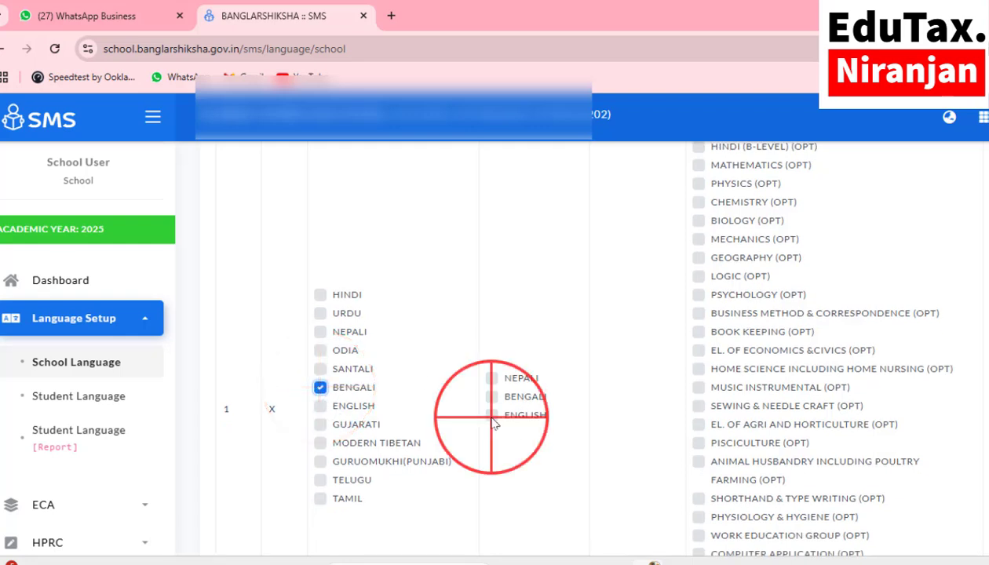
{"action": "scroll", "coordinate": [631, 406], "scroll_direction": "up", "scroll_amount": 2}
{"action": "scroll", "coordinate": [634, 408], "scroll_direction": "up", "scroll_amount": 2}
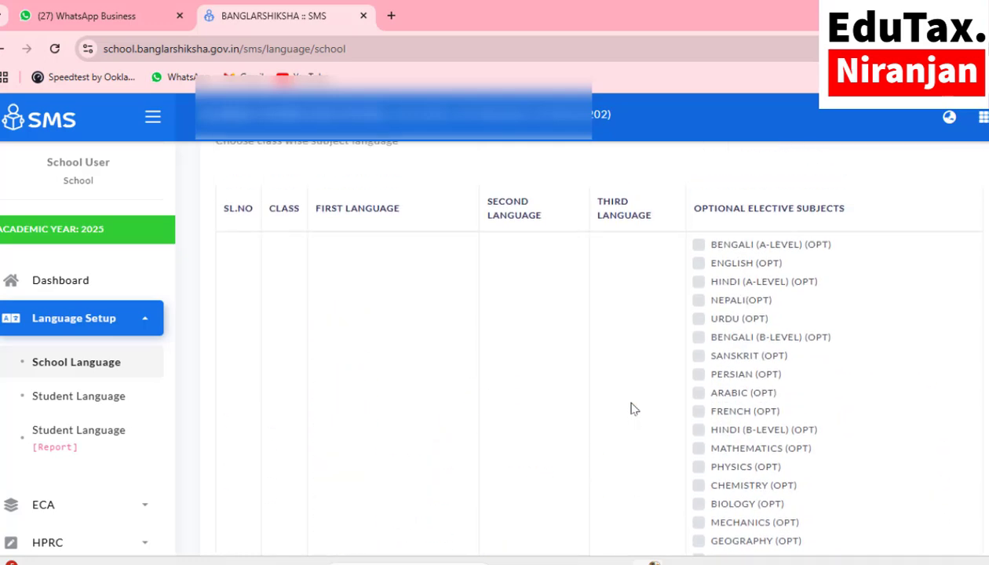
{"action": "scroll", "coordinate": [828, 426], "scroll_direction": "down", "scroll_amount": 9}
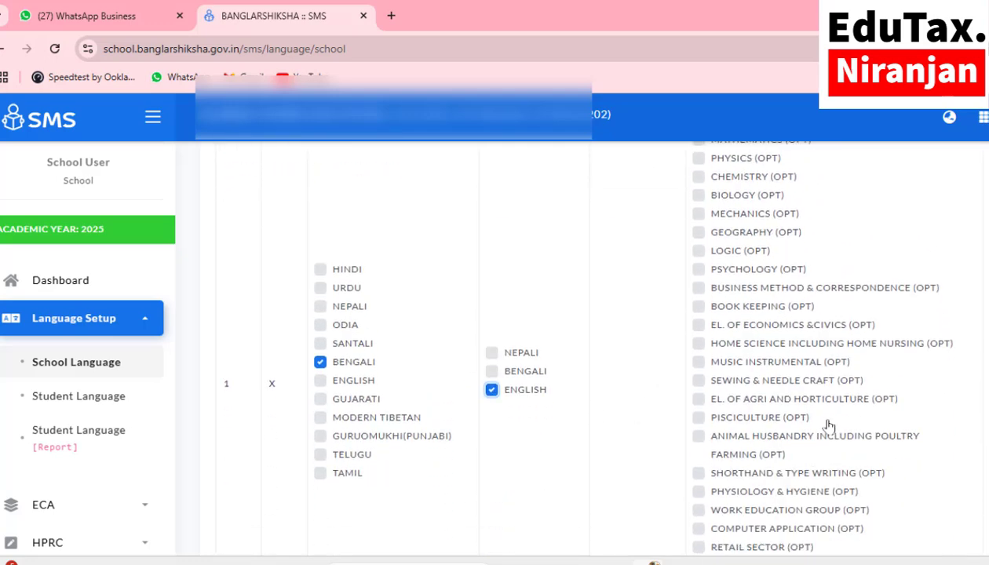
{"action": "scroll", "coordinate": [829, 426], "scroll_direction": "down", "scroll_amount": 1}
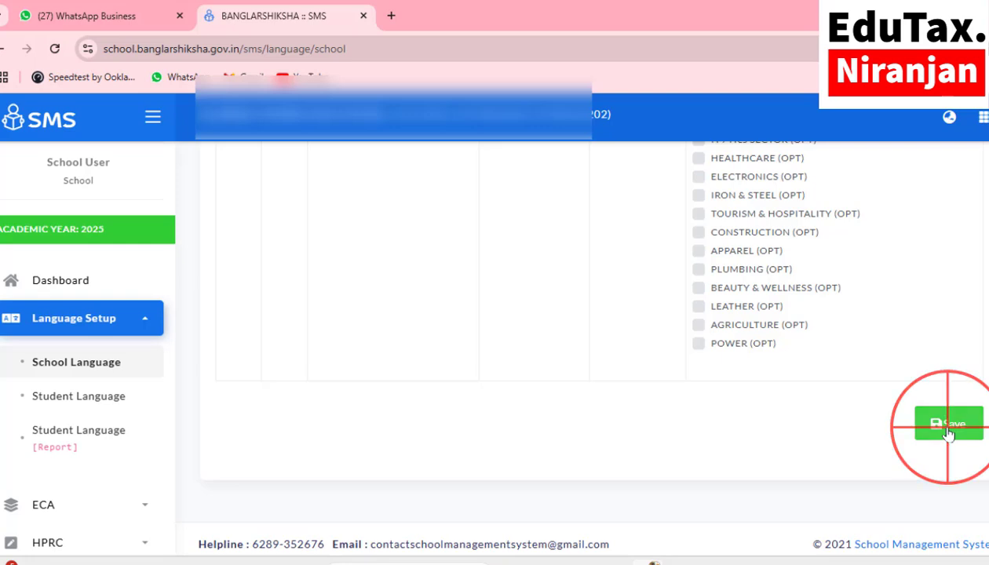
{"action": "left_click", "coordinate": [948, 427]}
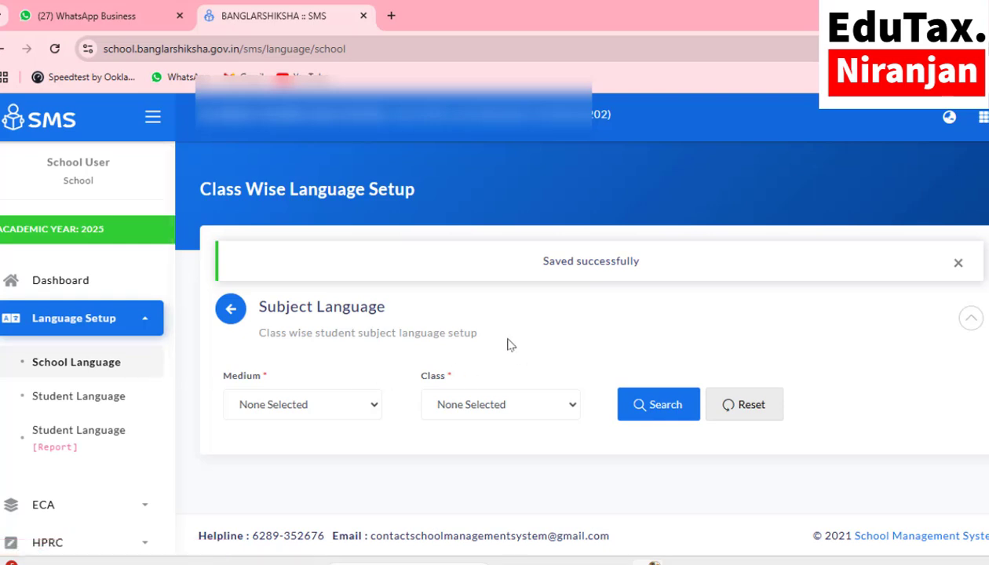
Step: In Student Language setup, list BENGALI medium, CLASS VI, Section A students
{"action": "left_click", "coordinate": [98, 401]}
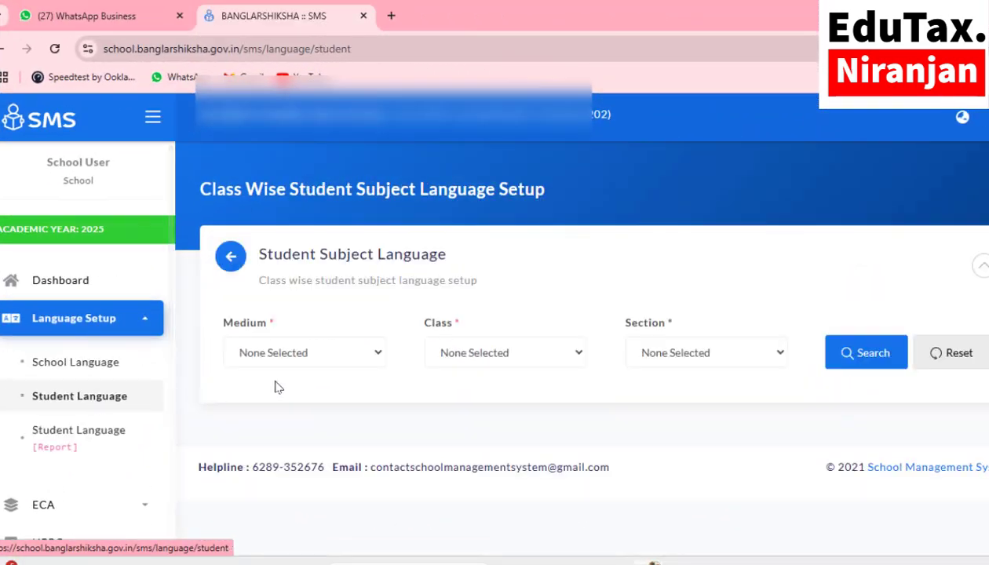
{"action": "left_click", "coordinate": [282, 355]}
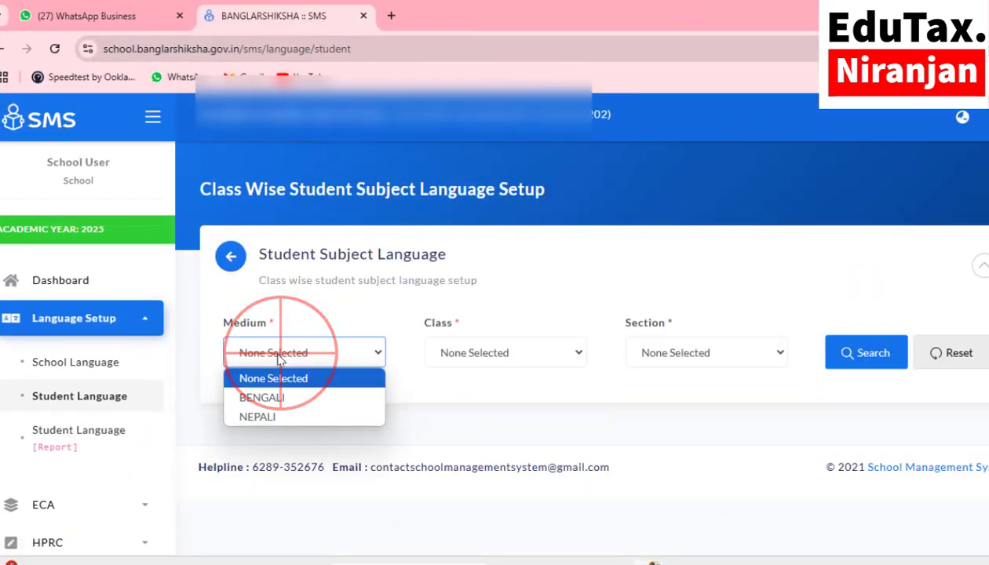
{"action": "left_click", "coordinate": [275, 399]}
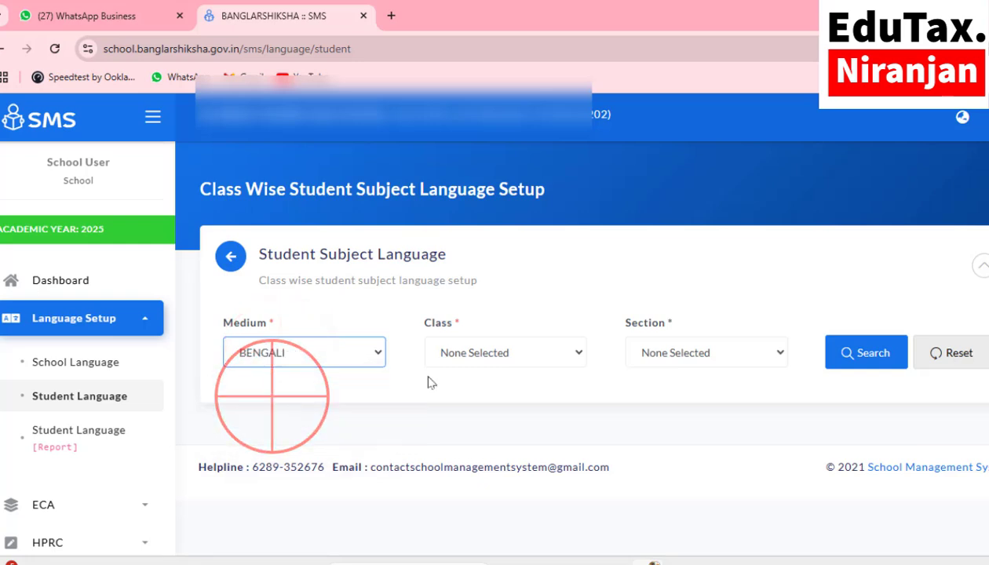
{"action": "left_click", "coordinate": [465, 354]}
{"action": "left_click", "coordinate": [470, 398]}
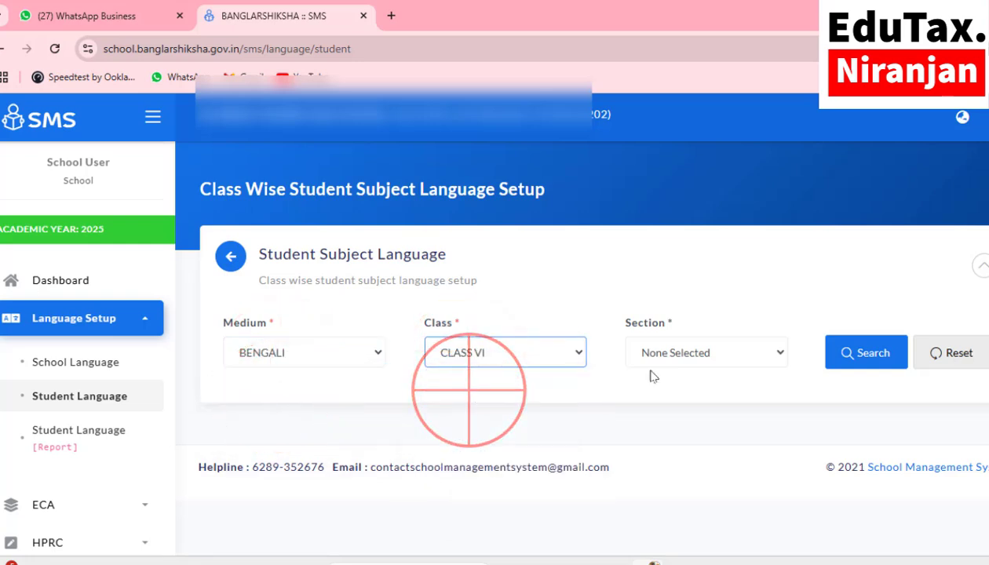
{"action": "left_click", "coordinate": [665, 353]}
{"action": "left_click", "coordinate": [657, 400]}
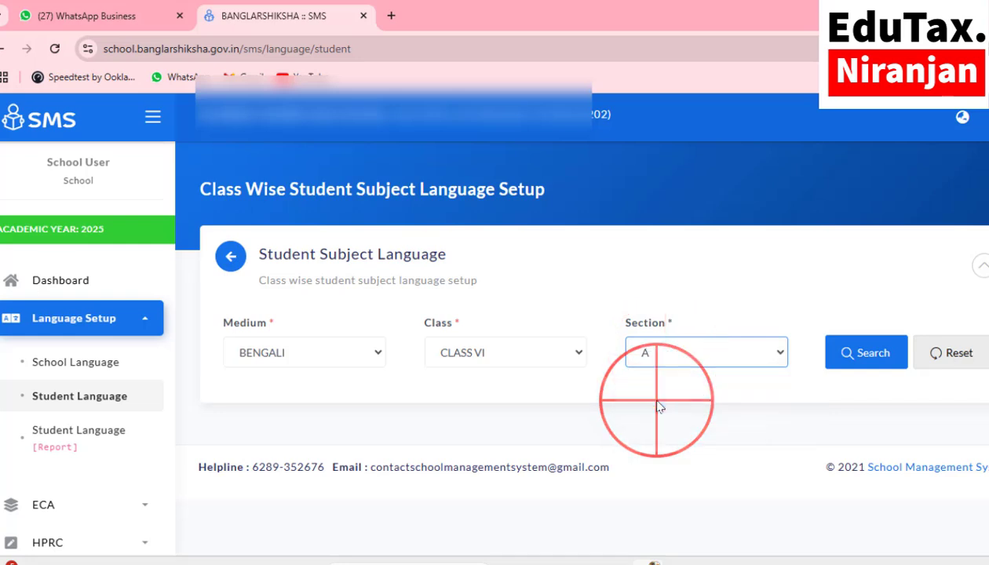
{"action": "left_click", "coordinate": [849, 363]}
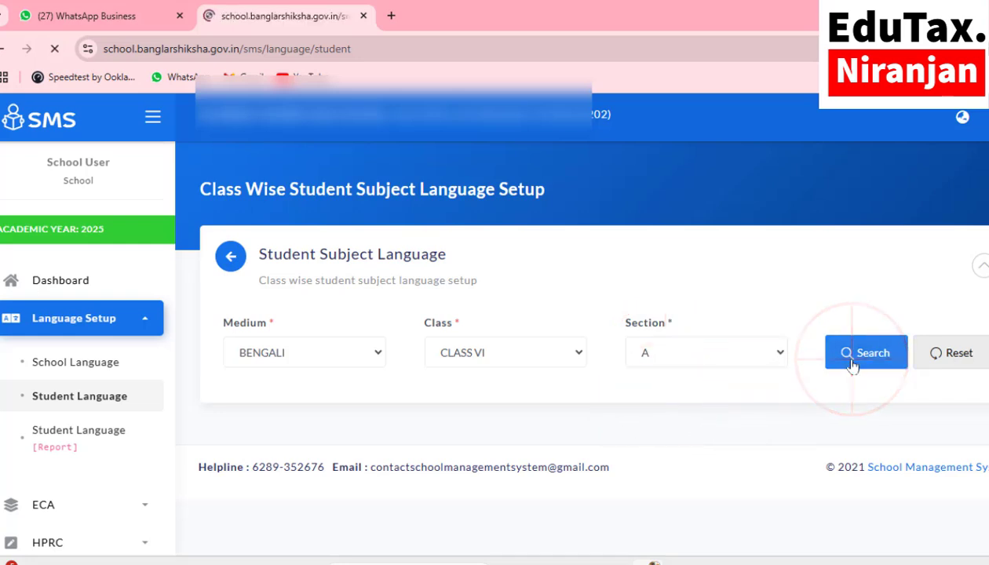
Step: Confirm BENGALI first and ENGLISH second for the Class VI students and save
{"action": "scroll", "coordinate": [648, 443], "scroll_direction": "down", "scroll_amount": 4}
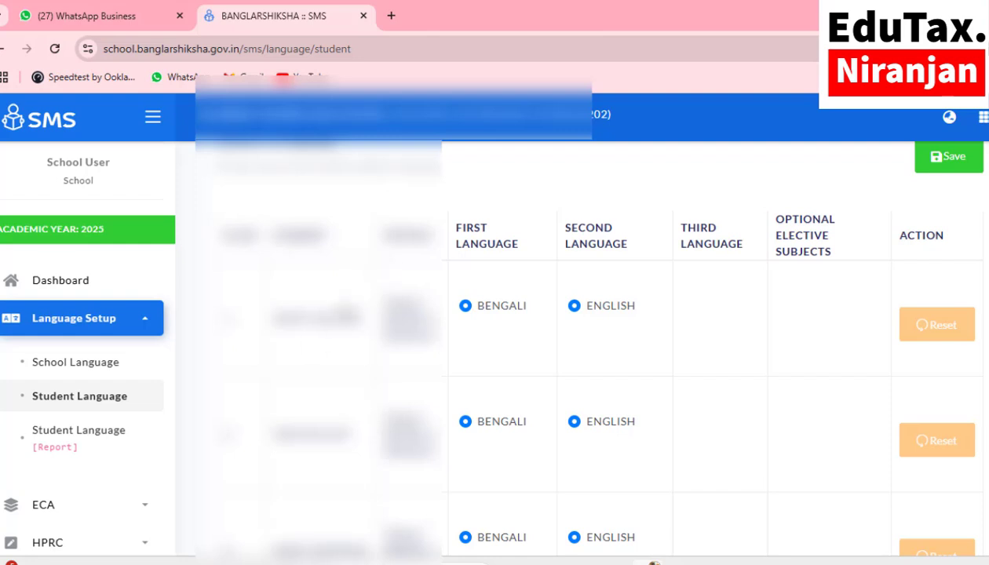
{"action": "left_click", "coordinate": [465, 306]}
{"action": "scroll", "coordinate": [558, 346], "scroll_direction": "down", "scroll_amount": 1}
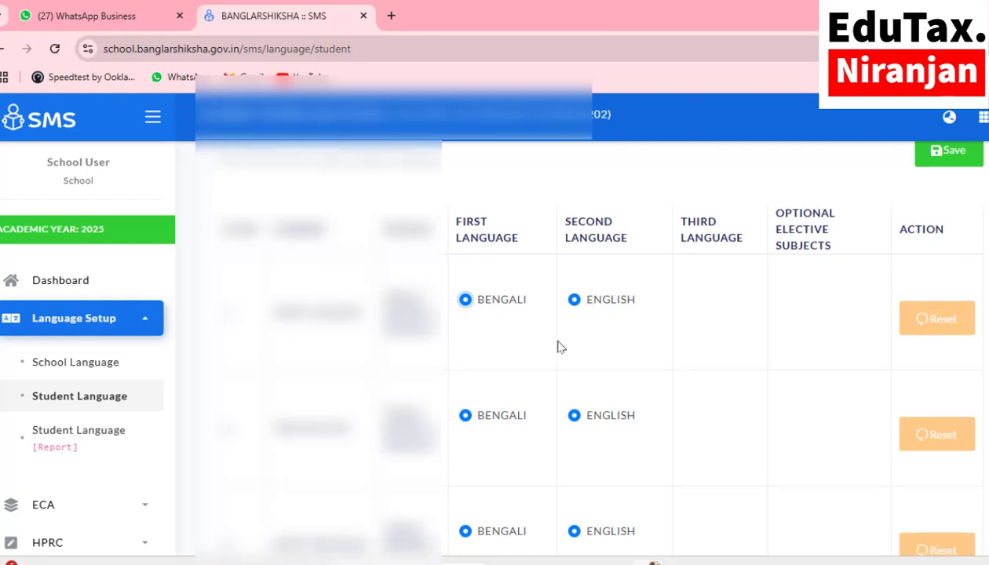
{"action": "scroll", "coordinate": [559, 347], "scroll_direction": "down", "scroll_amount": 1}
{"action": "scroll", "coordinate": [558, 347], "scroll_direction": "down", "scroll_amount": 4}
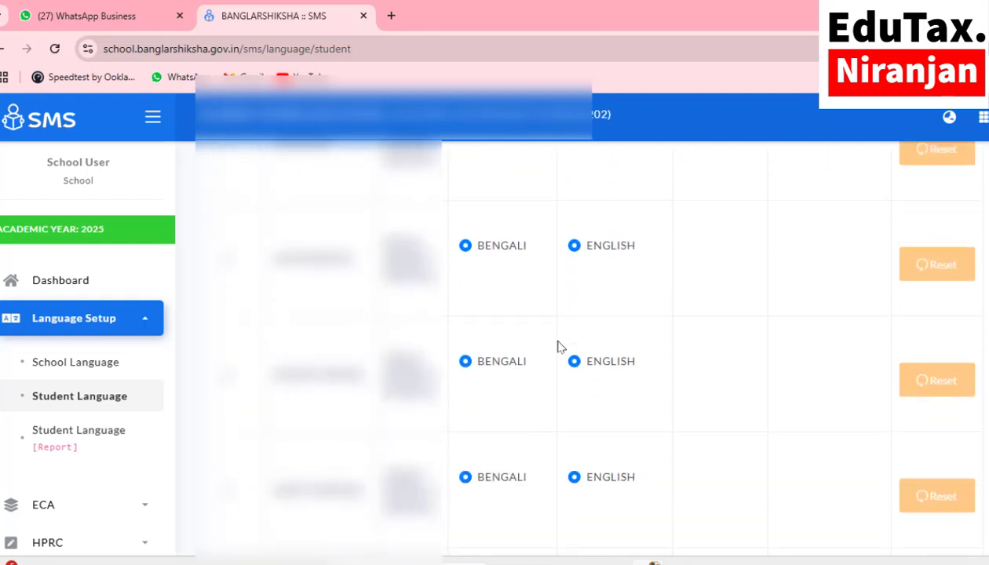
{"action": "scroll", "coordinate": [558, 347], "scroll_direction": "down", "scroll_amount": 4}
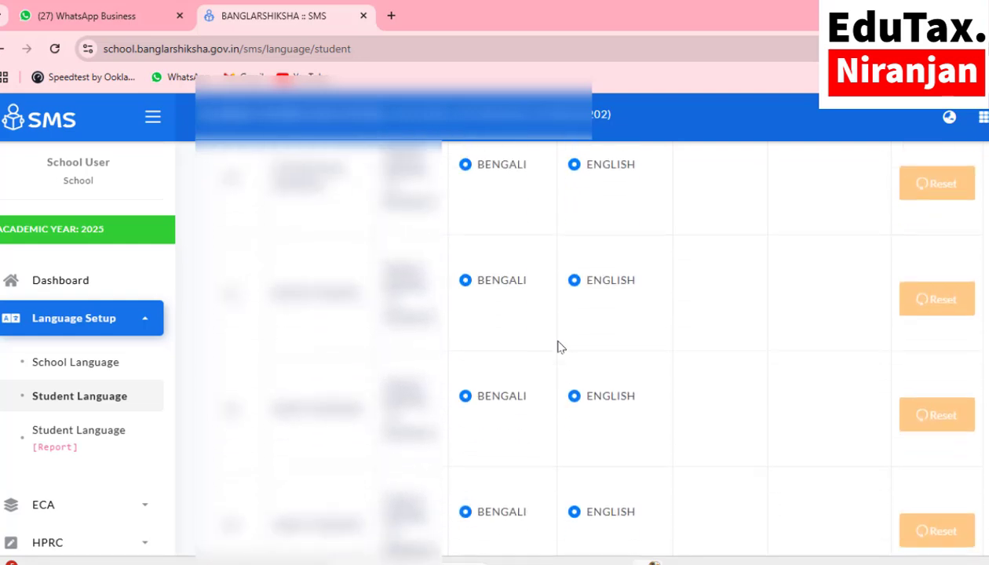
{"action": "scroll", "coordinate": [559, 347], "scroll_direction": "down", "scroll_amount": 4}
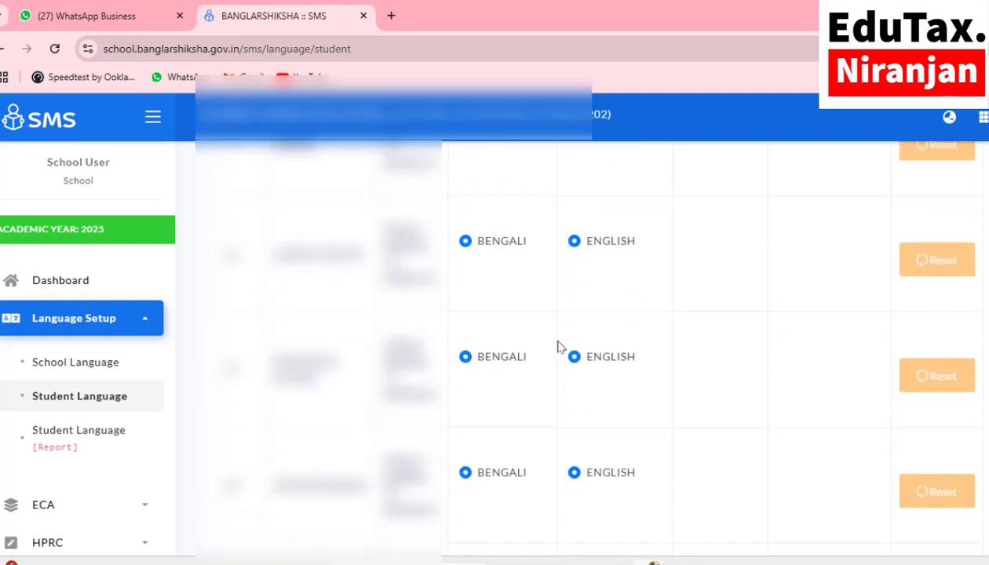
{"action": "scroll", "coordinate": [558, 347], "scroll_direction": "down", "scroll_amount": 2}
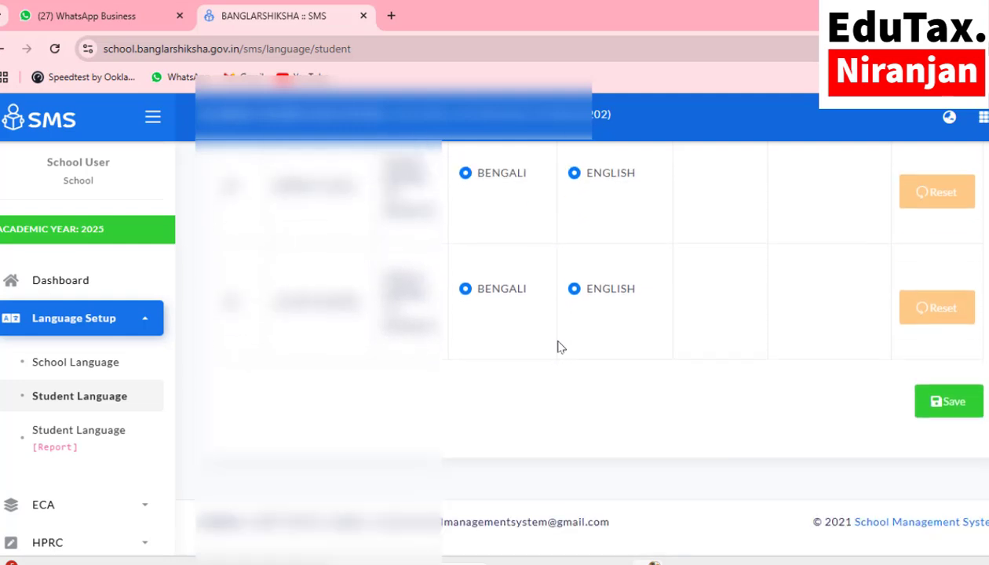
{"action": "left_click", "coordinate": [954, 413]}
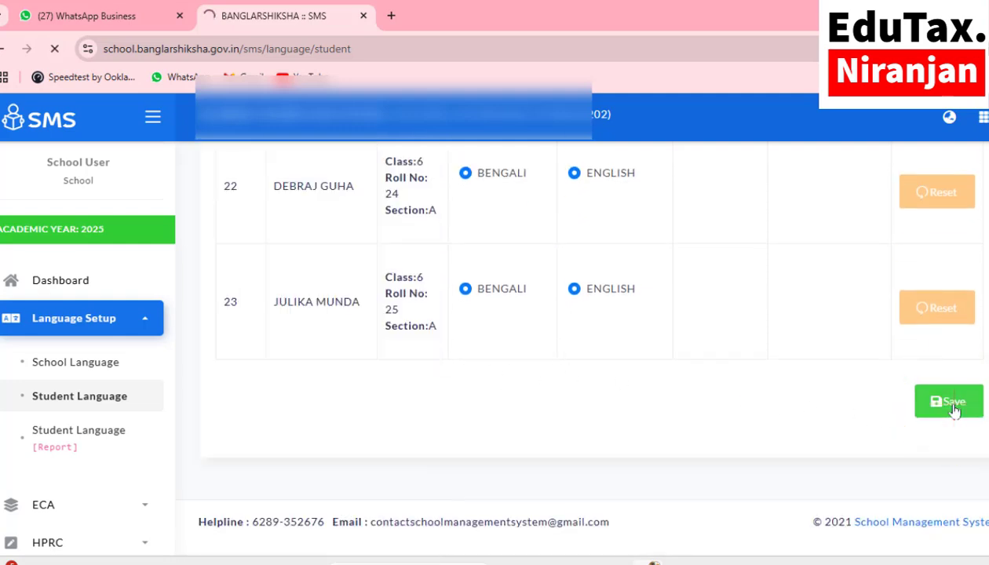
{"action": "left_click", "coordinate": [294, 359]}
Step: List the BENGALI medium, CLASS VII, Section A students
{"action": "left_click", "coordinate": [276, 397]}
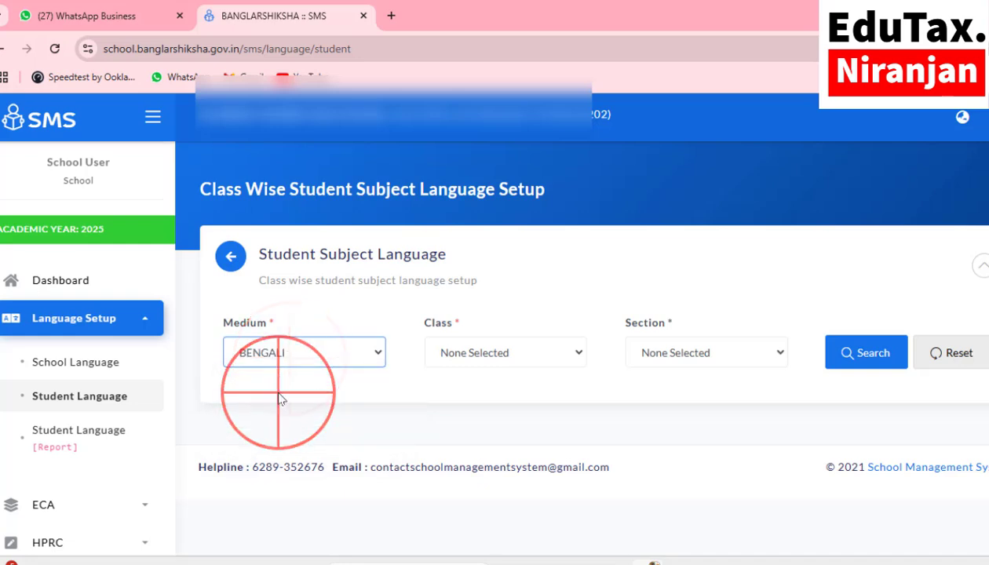
{"action": "left_click", "coordinate": [466, 355]}
{"action": "left_click", "coordinate": [453, 415]}
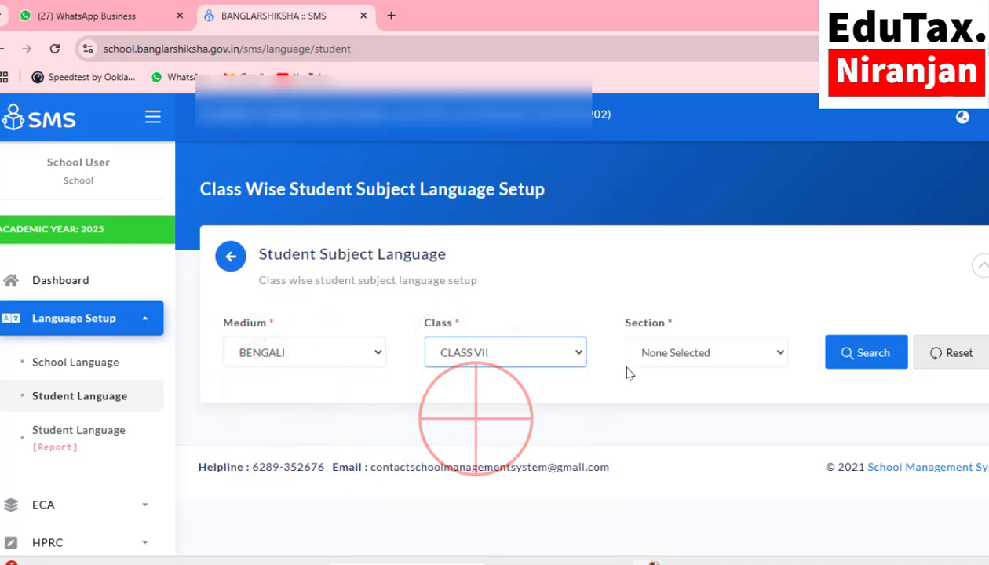
{"action": "left_click", "coordinate": [695, 353]}
{"action": "left_click", "coordinate": [658, 397]}
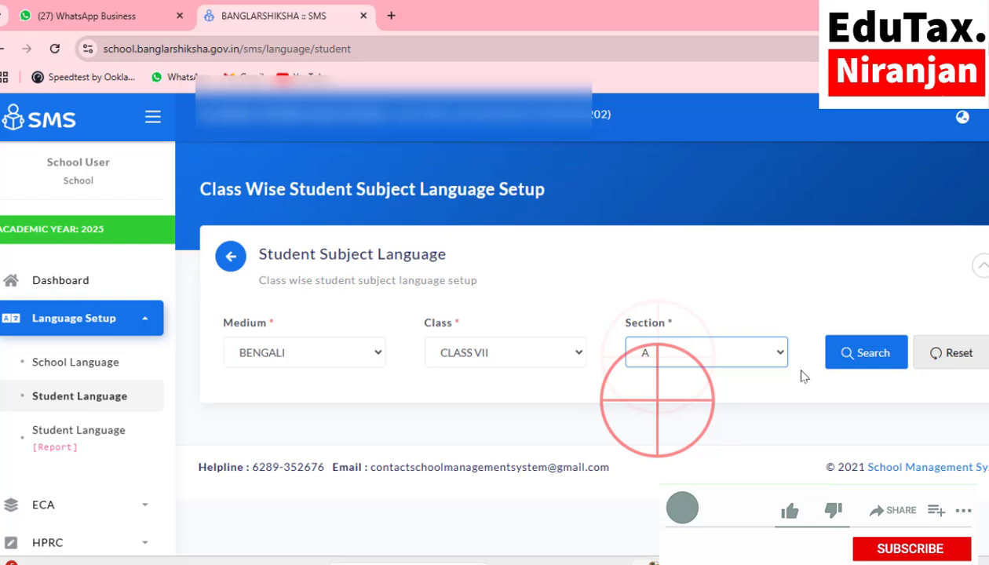
{"action": "left_click", "coordinate": [883, 355]}
Step: Save the Class VII students' BENGALI, ENGLISH and SANSKRIT (3RD) language choices
{"action": "scroll", "coordinate": [604, 410], "scroll_direction": "down", "scroll_amount": 2}
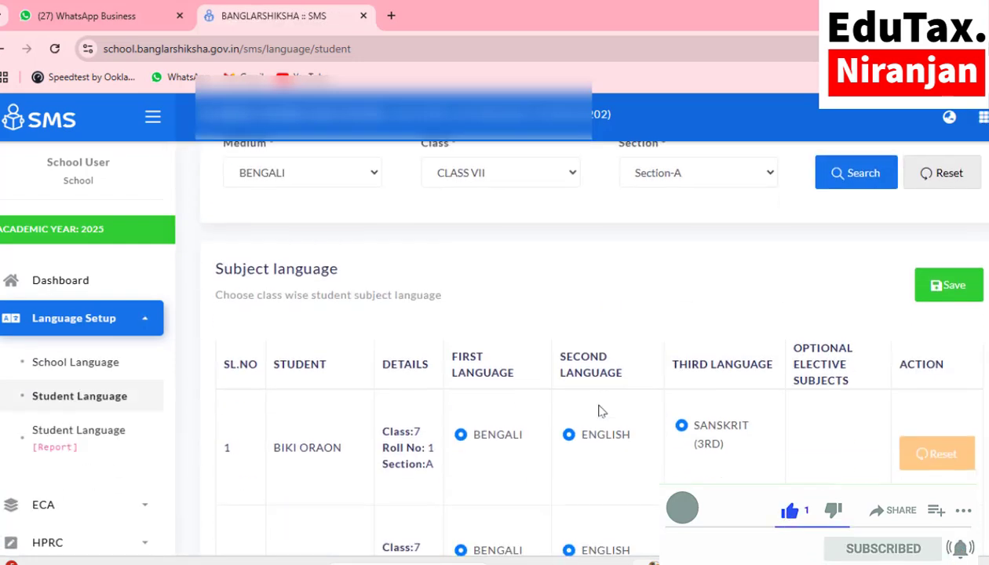
{"action": "scroll", "coordinate": [597, 410], "scroll_direction": "down", "scroll_amount": 1}
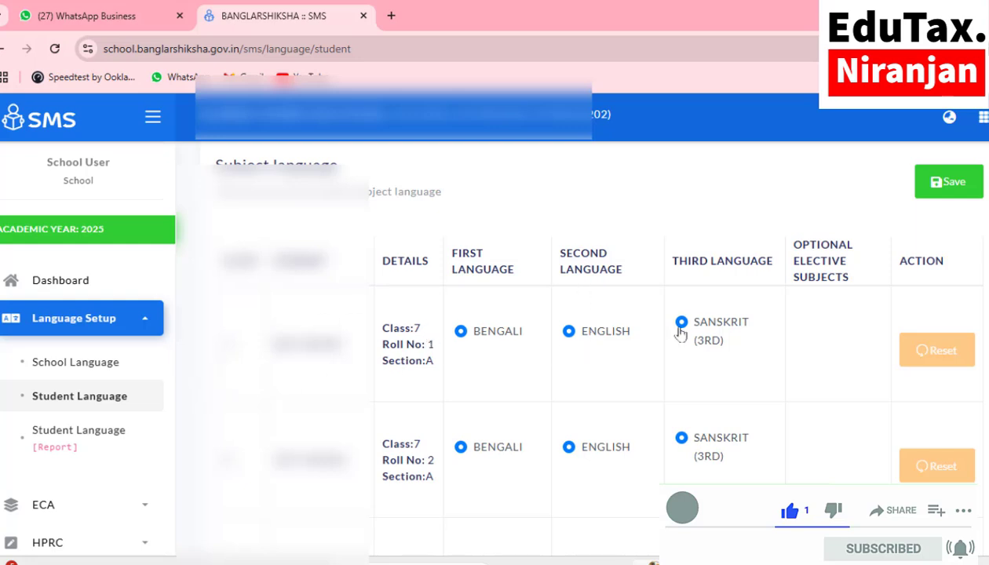
{"action": "scroll", "coordinate": [701, 349], "scroll_direction": "down", "scroll_amount": 8}
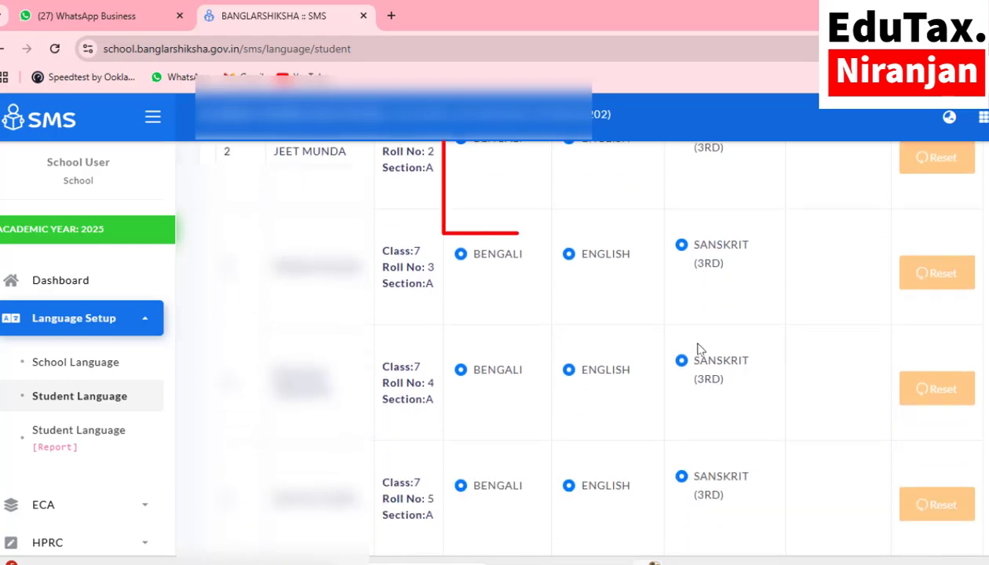
{"action": "scroll", "coordinate": [697, 346], "scroll_direction": "down", "scroll_amount": 10}
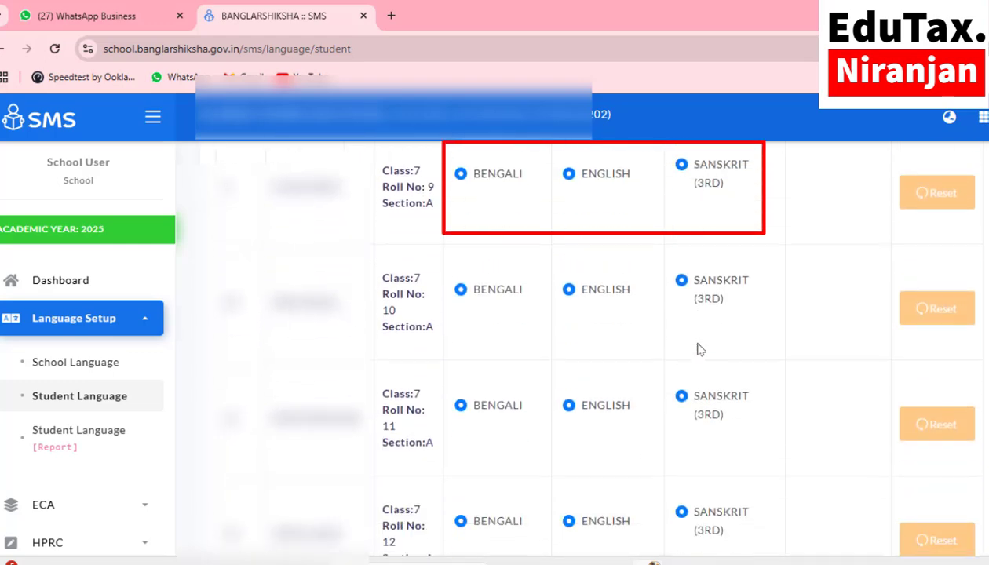
{"action": "scroll", "coordinate": [701, 349], "scroll_direction": "down", "scroll_amount": 11}
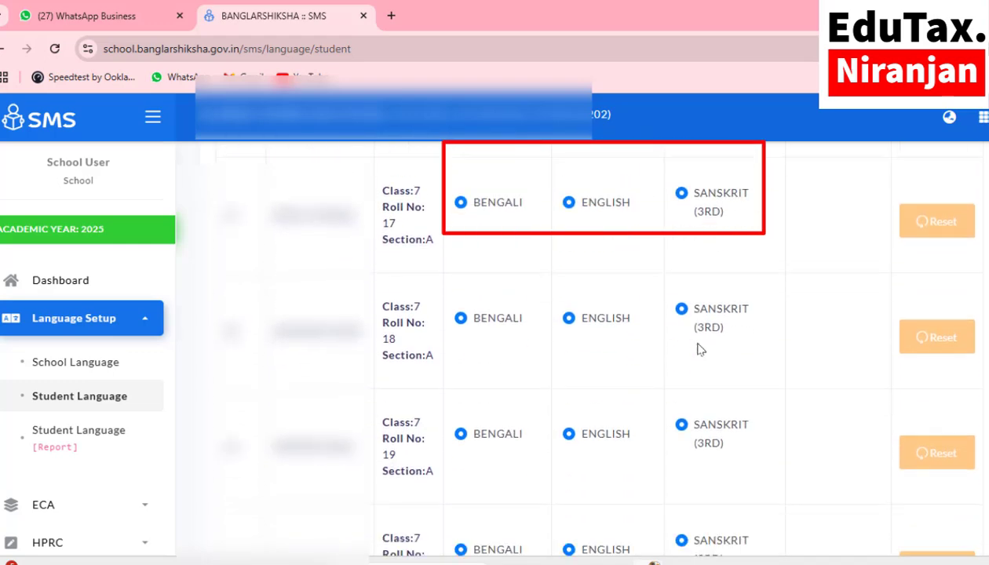
{"action": "scroll", "coordinate": [701, 349], "scroll_direction": "down", "scroll_amount": 10}
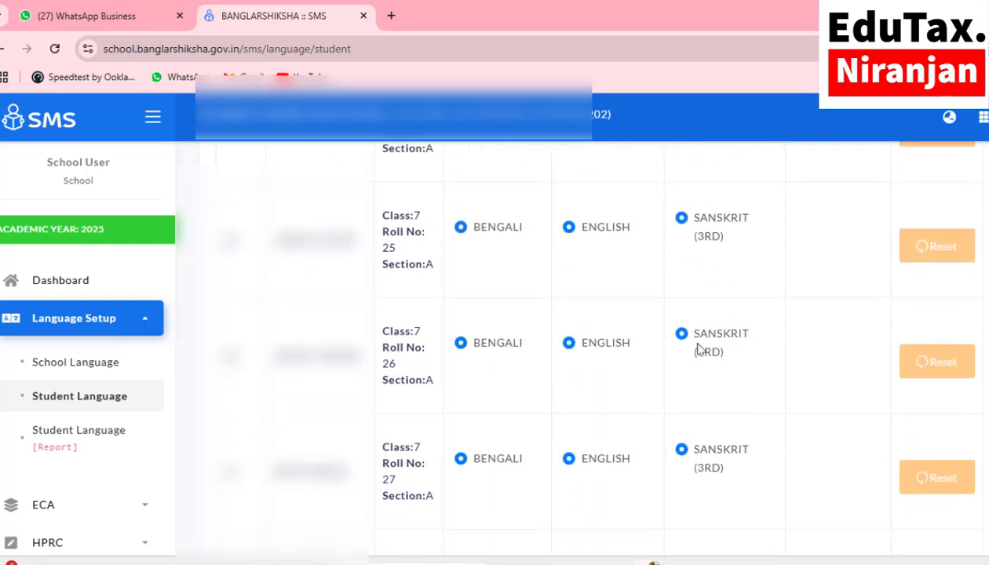
{"action": "left_click", "coordinate": [934, 408]}
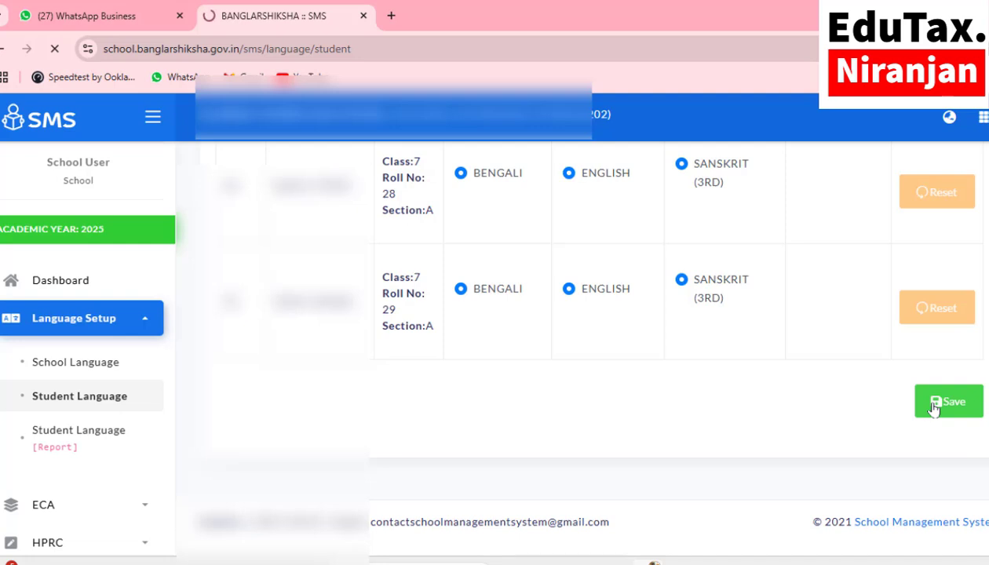
Step: List the BENGALI medium, CLASS VIII, Section A students
{"action": "left_click", "coordinate": [303, 355]}
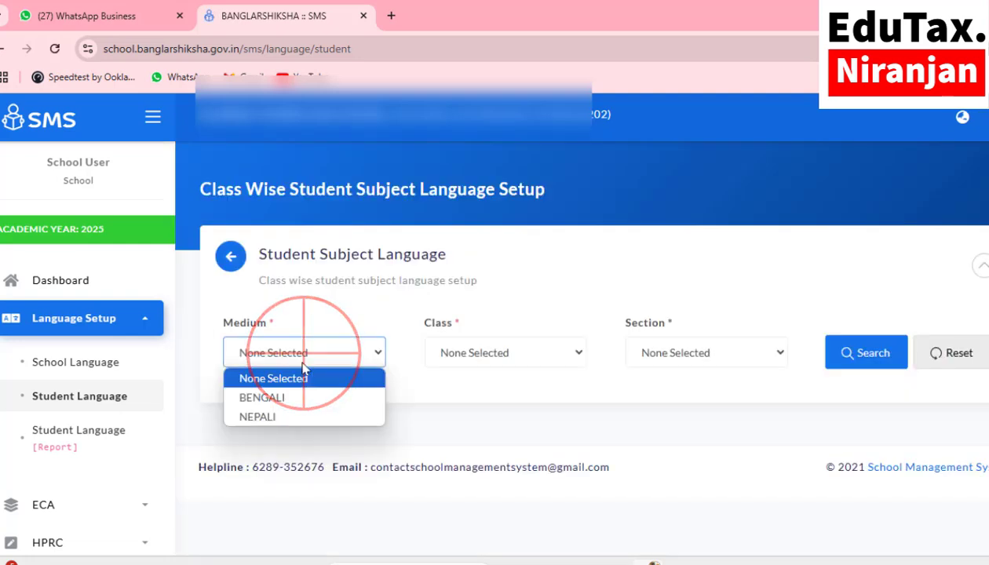
{"action": "left_click", "coordinate": [263, 397]}
{"action": "left_click", "coordinate": [473, 355]}
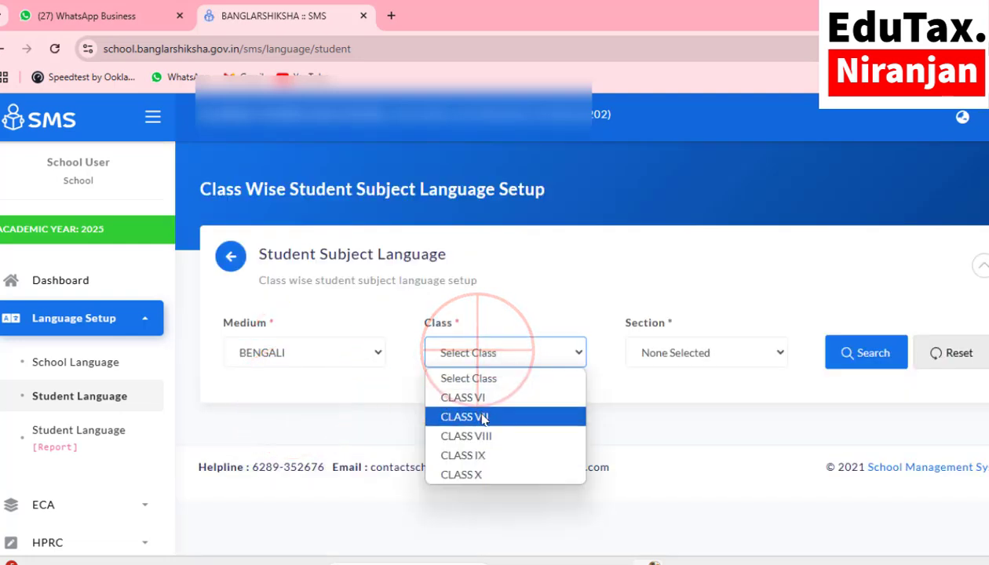
{"action": "left_click", "coordinate": [470, 435]}
{"action": "left_click", "coordinate": [670, 352]}
{"action": "left_click", "coordinate": [654, 399]}
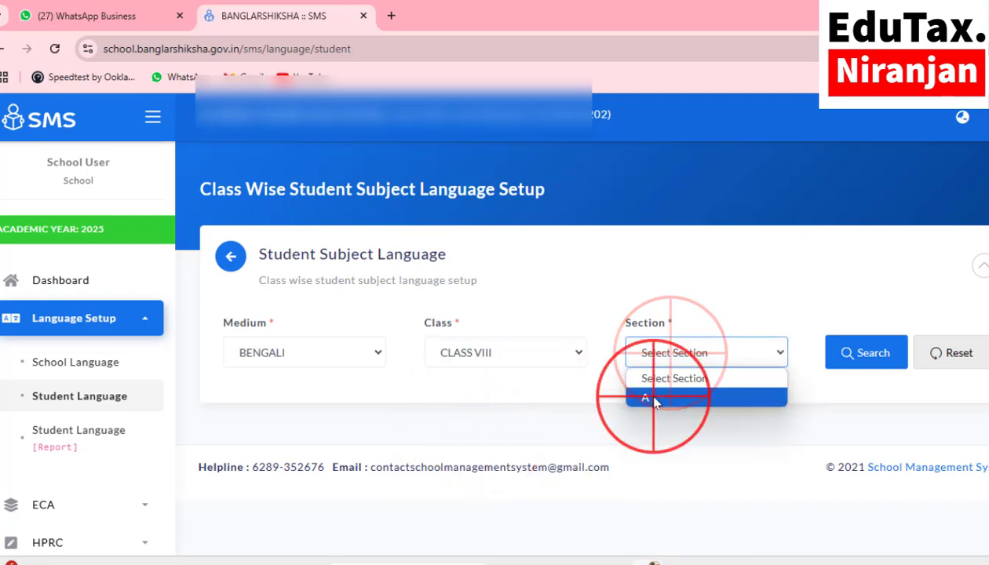
{"action": "left_click", "coordinate": [867, 353]}
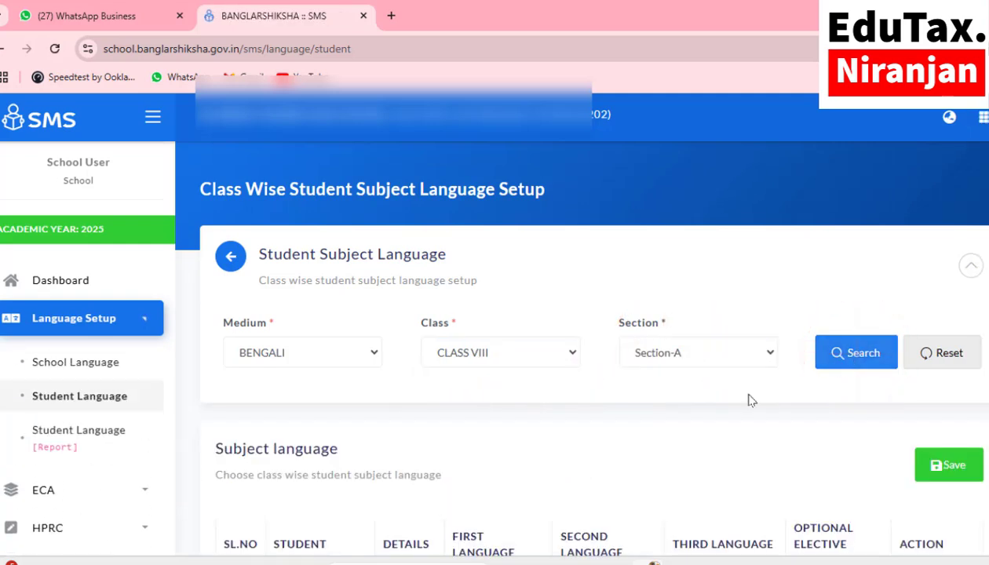
Step: Review the Class VIII students' BENGALI, ENGLISH and SANSKRIT (3RD) rows and save
{"action": "scroll", "coordinate": [709, 406], "scroll_direction": "down", "scroll_amount": 5}
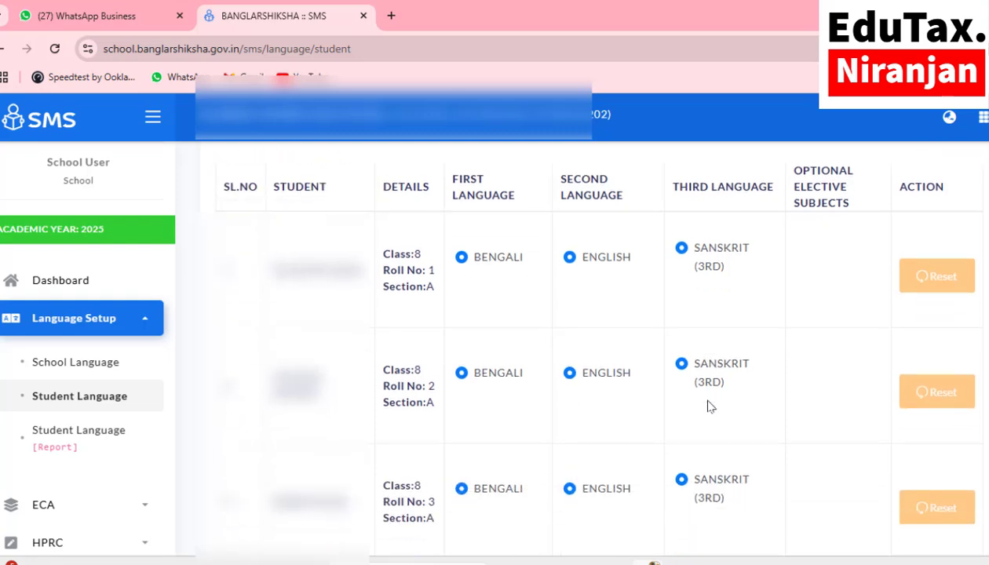
{"action": "scroll", "coordinate": [709, 406], "scroll_direction": "down", "scroll_amount": 6}
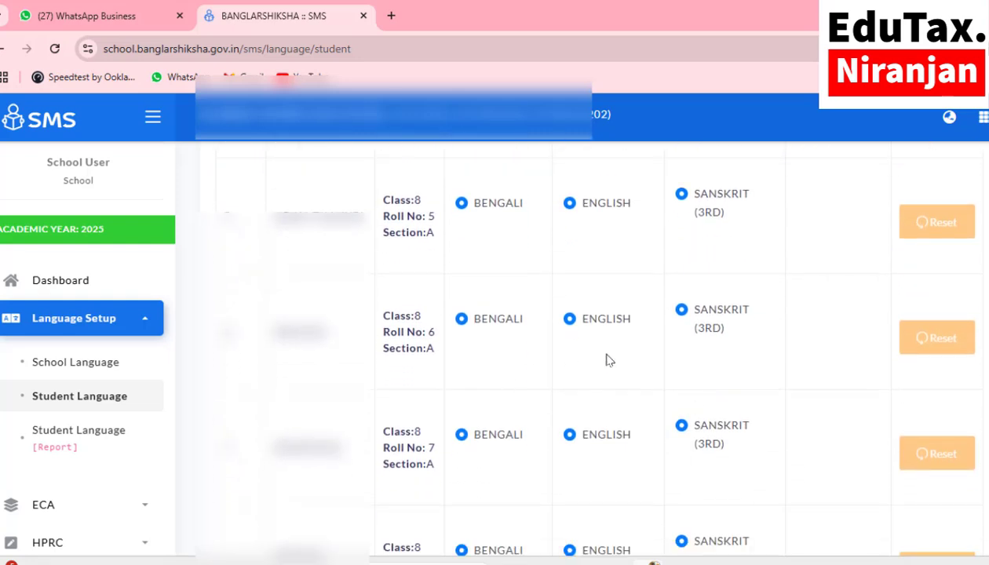
{"action": "scroll", "coordinate": [745, 381], "scroll_direction": "up", "scroll_amount": 10}
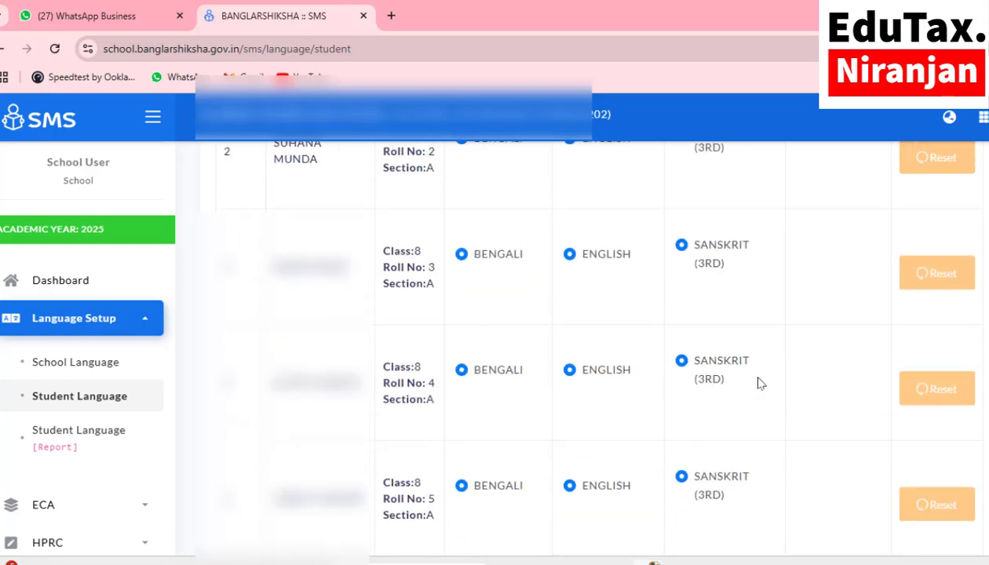
{"action": "left_click", "coordinate": [950, 369]}
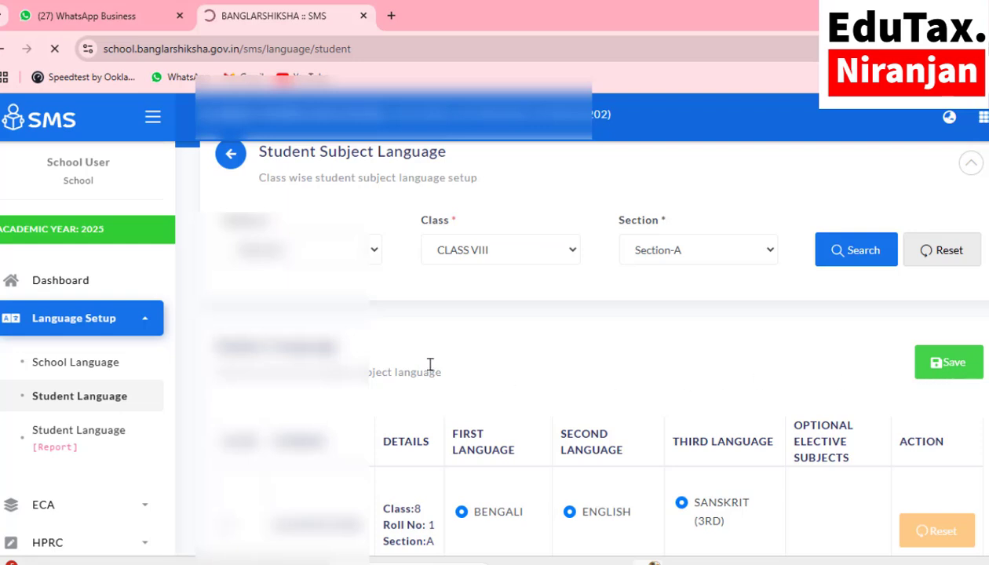
Step: Load the student list for BENGALI medium, CLASS IX, Section A
{"action": "left_click", "coordinate": [323, 354]}
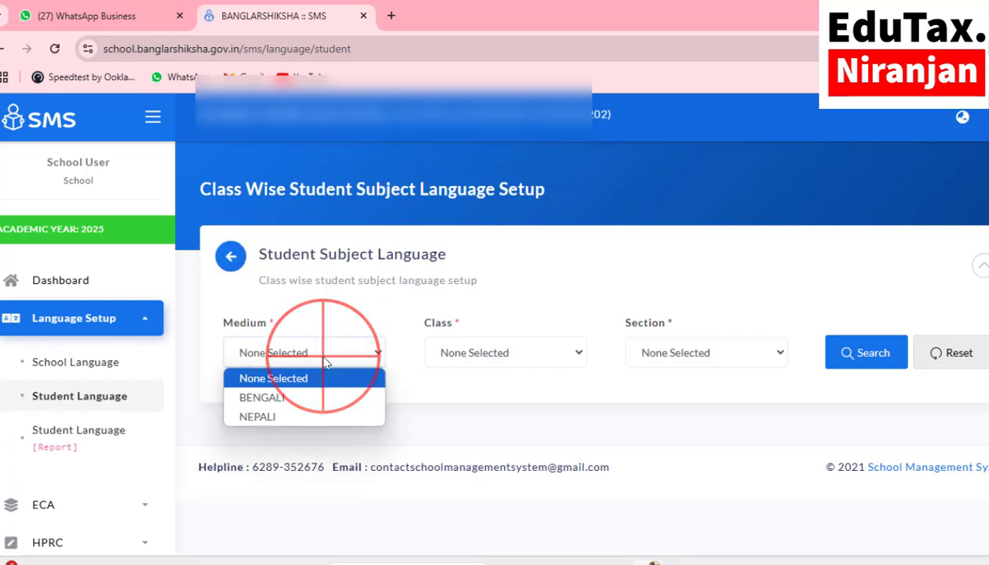
{"action": "left_click", "coordinate": [290, 400]}
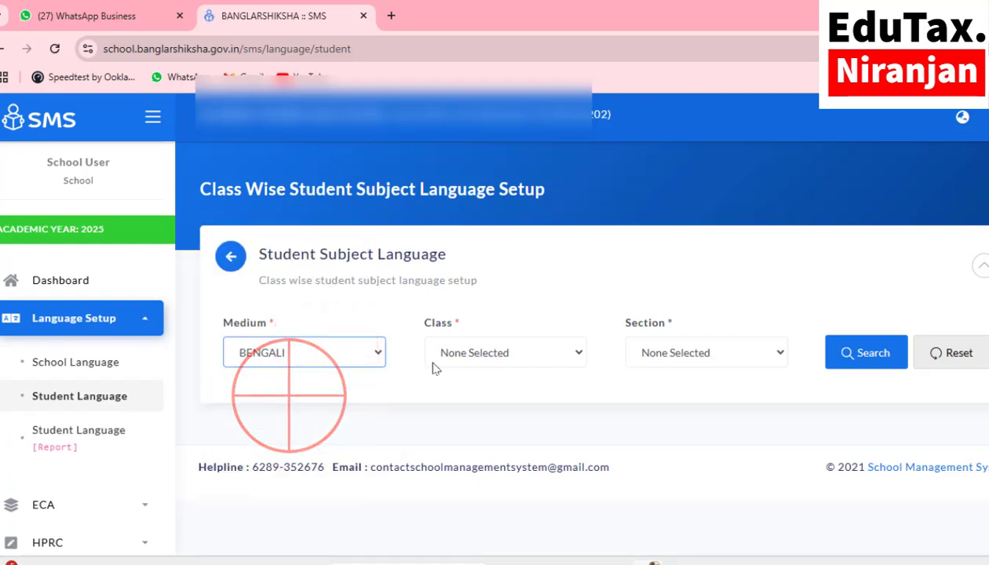
{"action": "left_click", "coordinate": [506, 354]}
{"action": "left_click", "coordinate": [480, 454]}
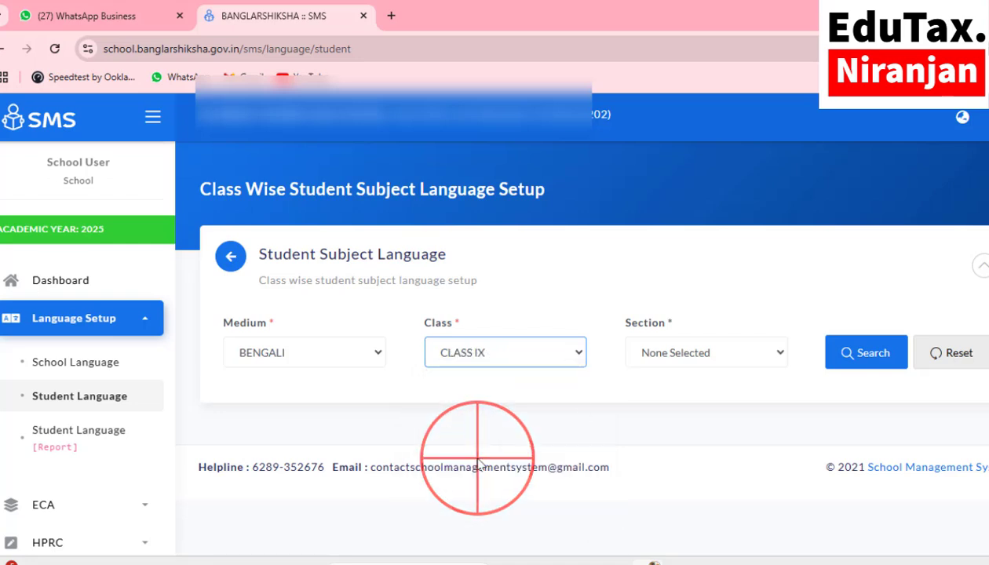
{"action": "left_click", "coordinate": [671, 355]}
{"action": "left_click", "coordinate": [664, 400]}
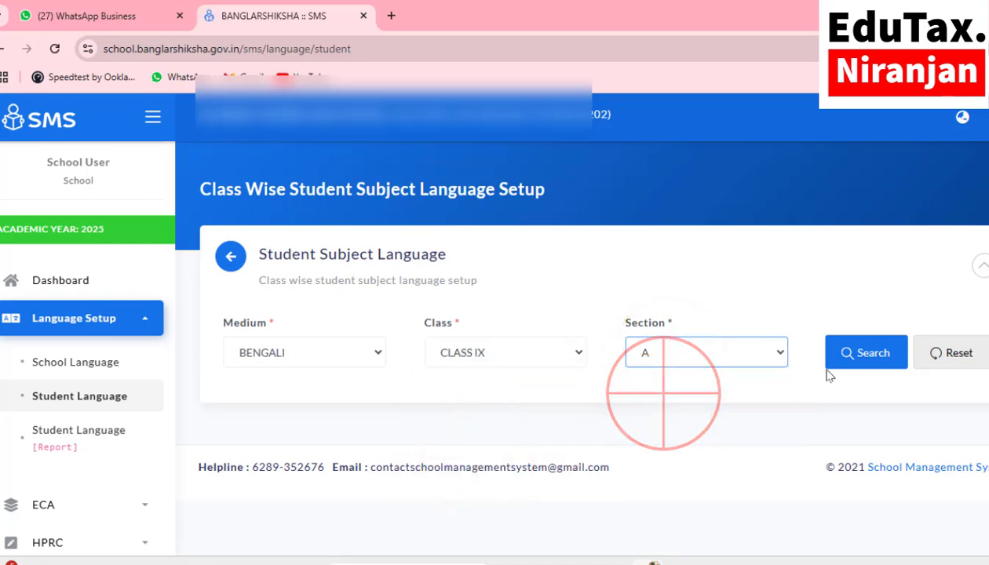
{"action": "left_click", "coordinate": [861, 354]}
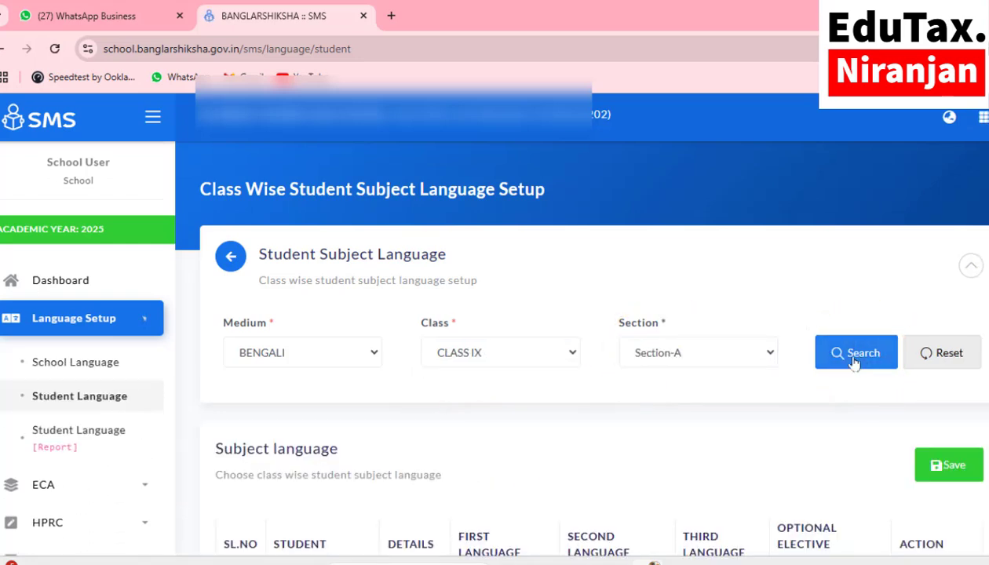
Step: Save the Bengali first-language and English second-language choices for all listed Class IX students
{"action": "scroll", "coordinate": [666, 412], "scroll_direction": "down", "scroll_amount": 4}
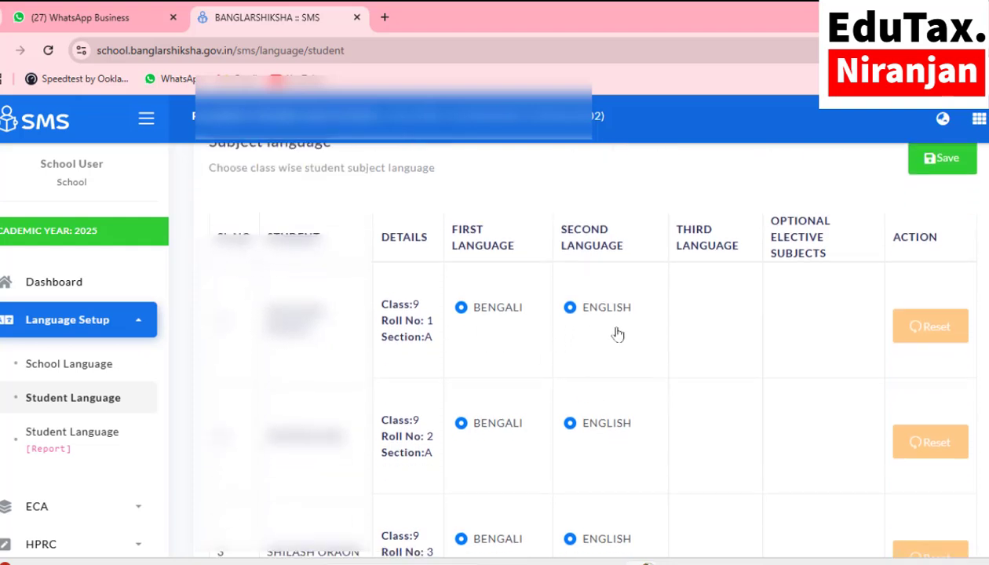
{"action": "scroll", "coordinate": [618, 334], "scroll_direction": "down", "scroll_amount": 6}
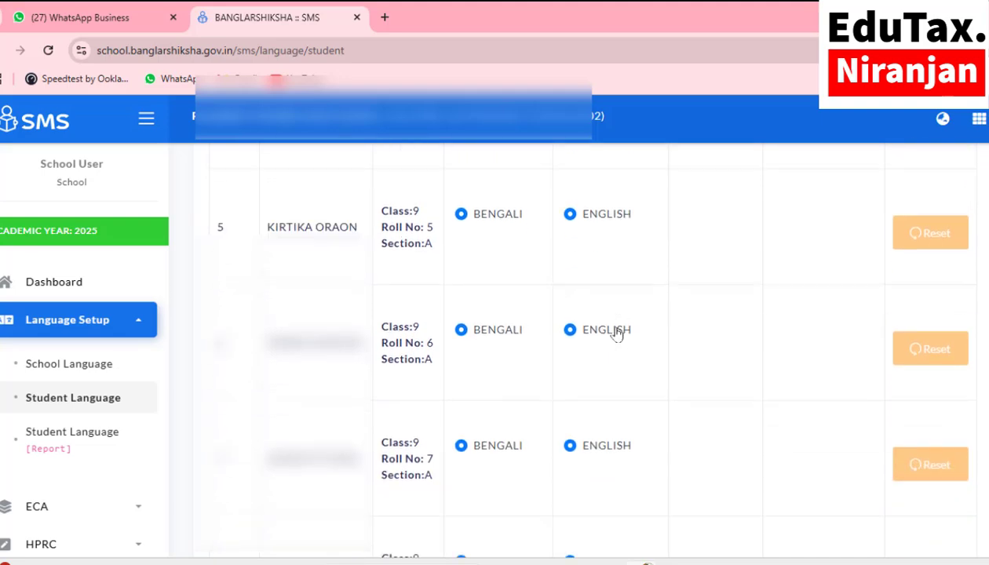
{"action": "scroll", "coordinate": [617, 334], "scroll_direction": "down", "scroll_amount": 7}
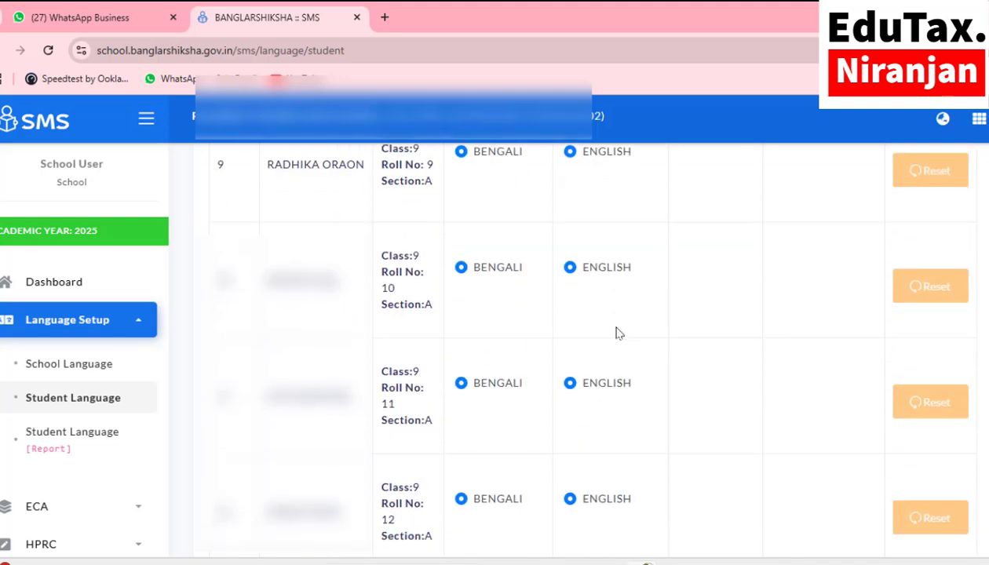
{"action": "scroll", "coordinate": [617, 334], "scroll_direction": "down", "scroll_amount": 10}
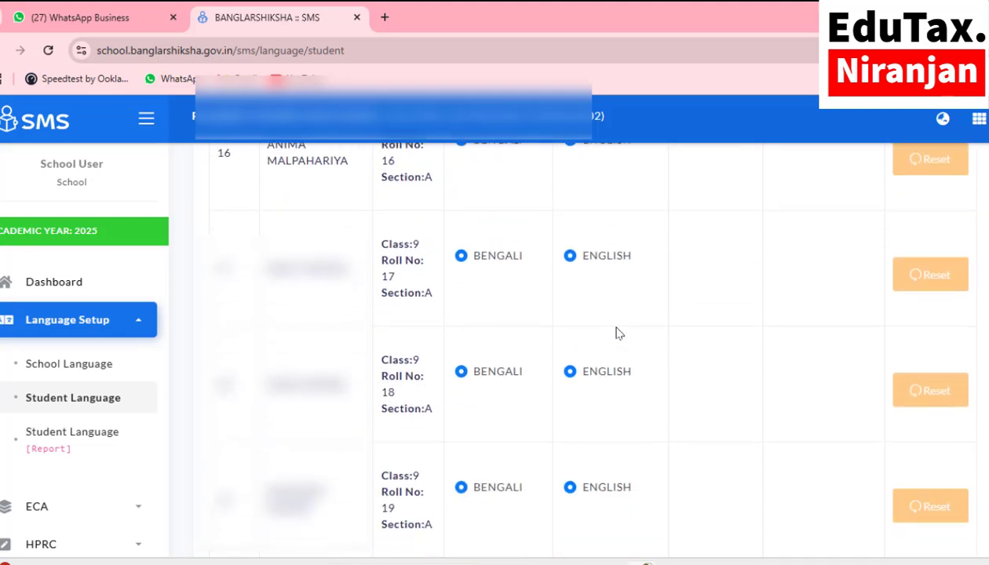
{"action": "scroll", "coordinate": [617, 334], "scroll_direction": "down", "scroll_amount": 20}
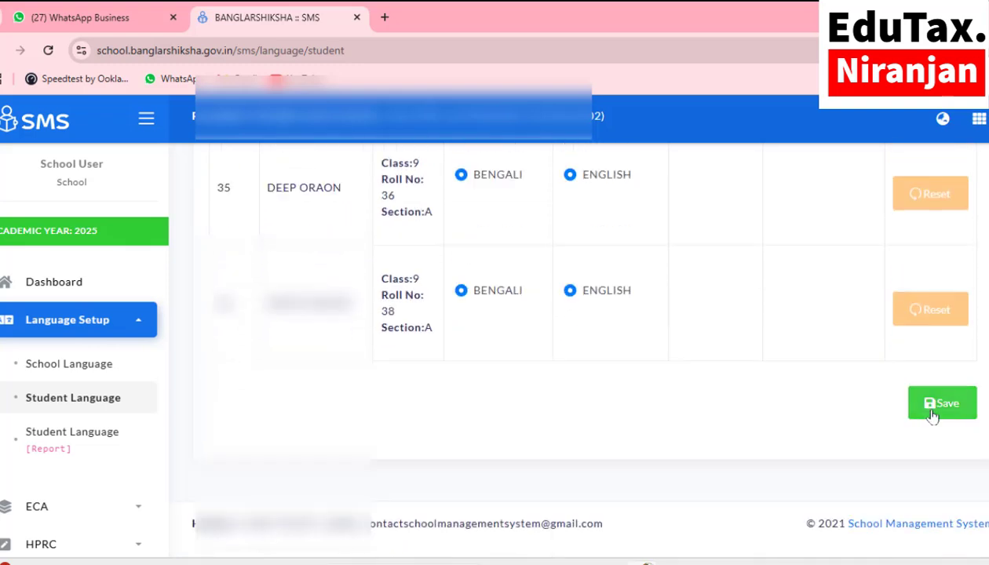
{"action": "left_click", "coordinate": [932, 409]}
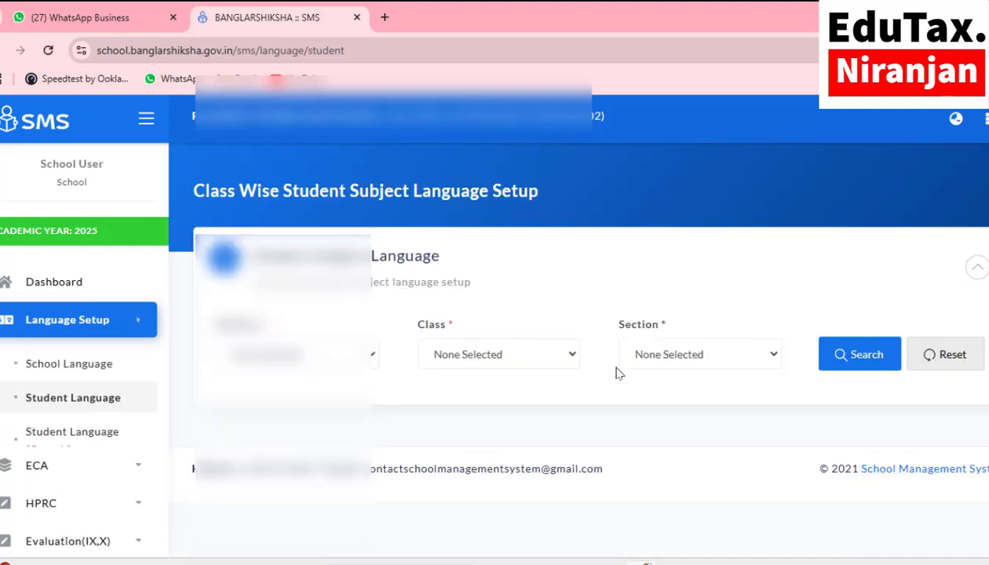
{"action": "left_click", "coordinate": [302, 355]}
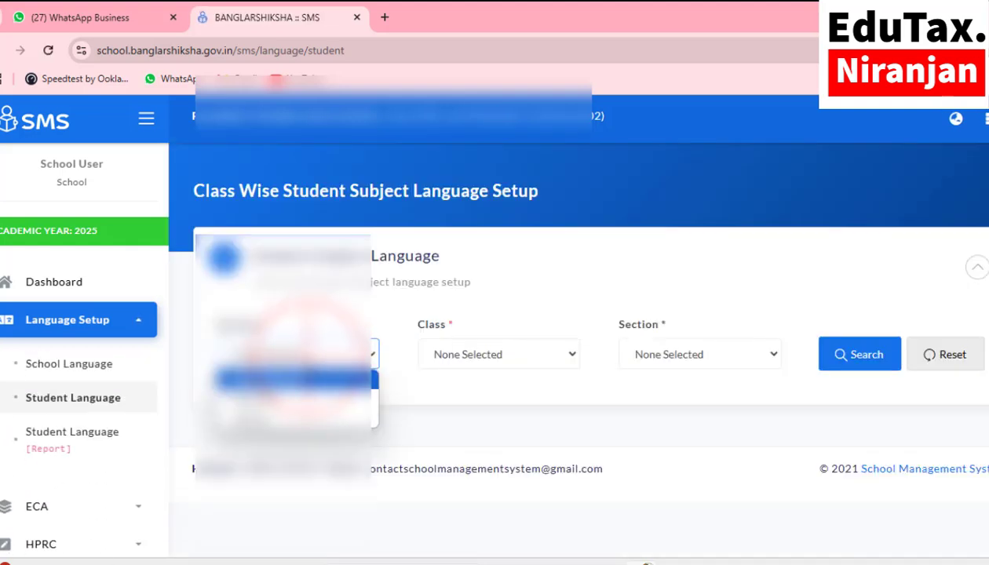
{"action": "left_click", "coordinate": [292, 396]}
{"action": "left_click", "coordinate": [467, 362]}
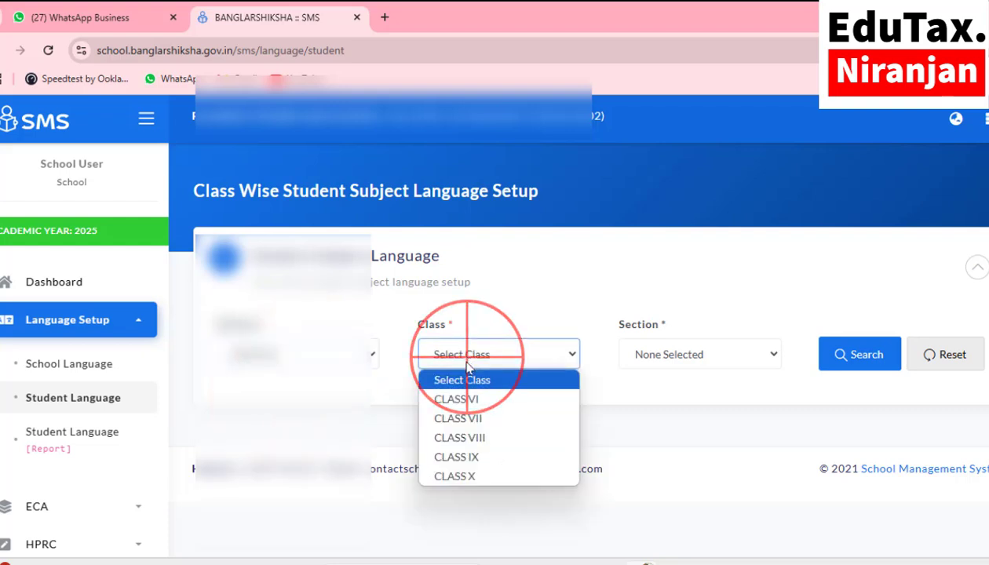
{"action": "left_click", "coordinate": [455, 475]}
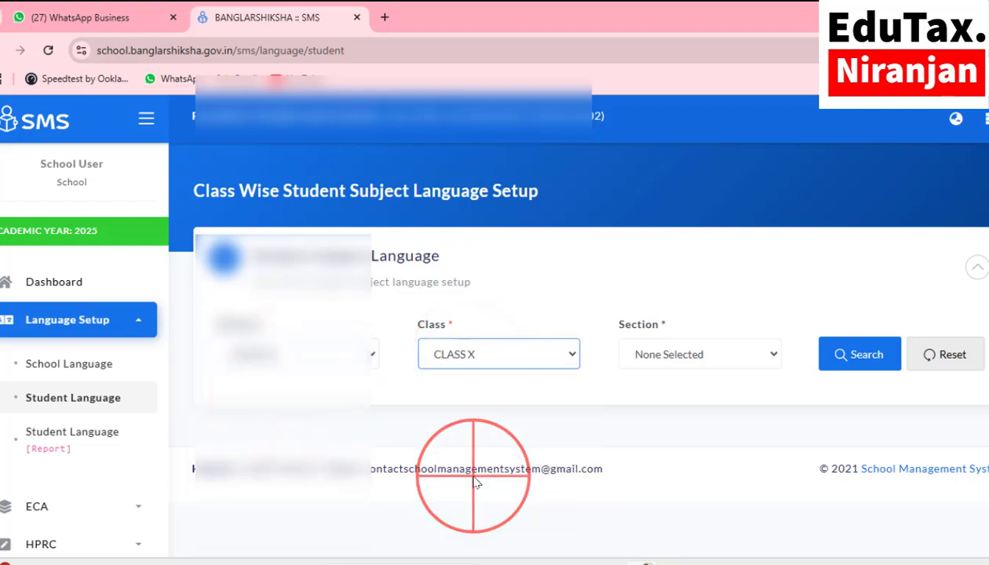
{"action": "left_click", "coordinate": [667, 357]}
{"action": "left_click", "coordinate": [663, 399]}
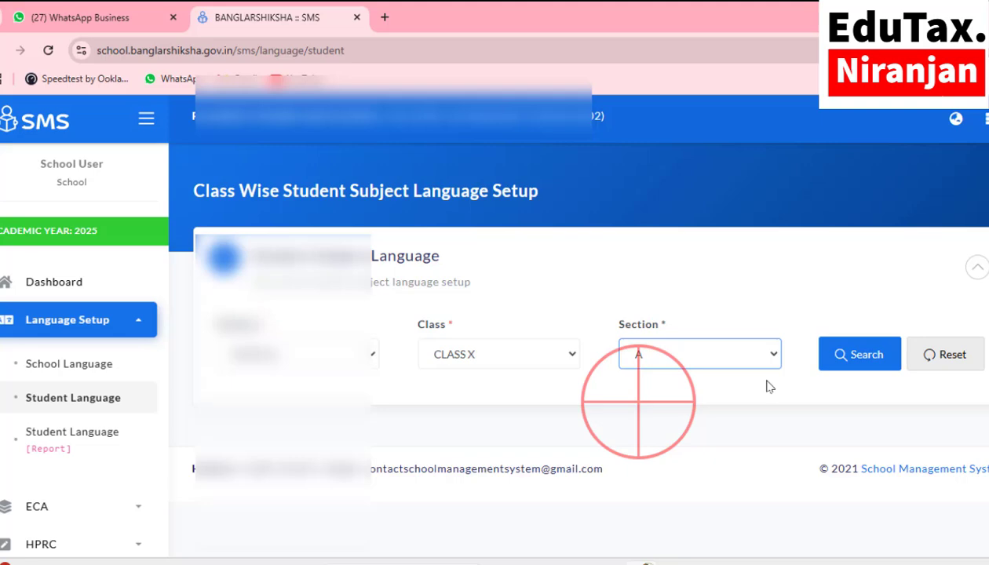
{"action": "left_click", "coordinate": [841, 360]}
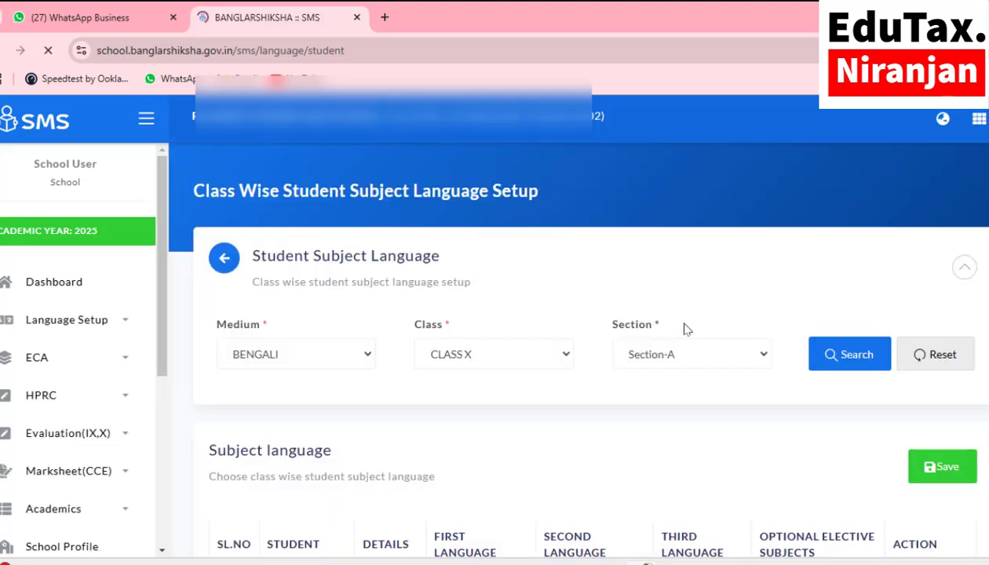
{"action": "scroll", "coordinate": [685, 337], "scroll_direction": "down", "scroll_amount": 2}
{"action": "scroll", "coordinate": [684, 335], "scroll_direction": "down", "scroll_amount": 2}
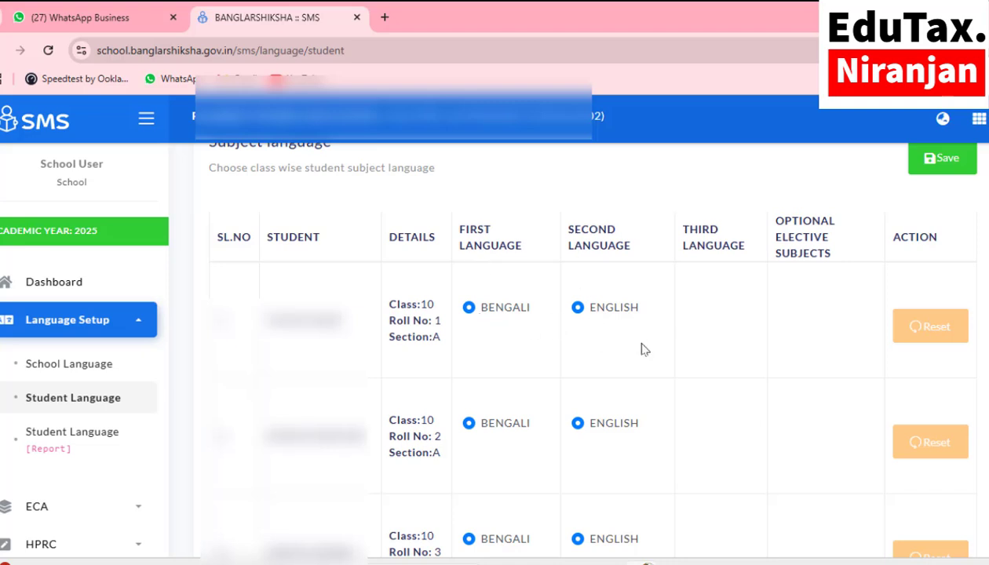
{"action": "scroll", "coordinate": [761, 304], "scroll_direction": "down", "scroll_amount": 1}
{"action": "scroll", "coordinate": [758, 305], "scroll_direction": "down", "scroll_amount": 3}
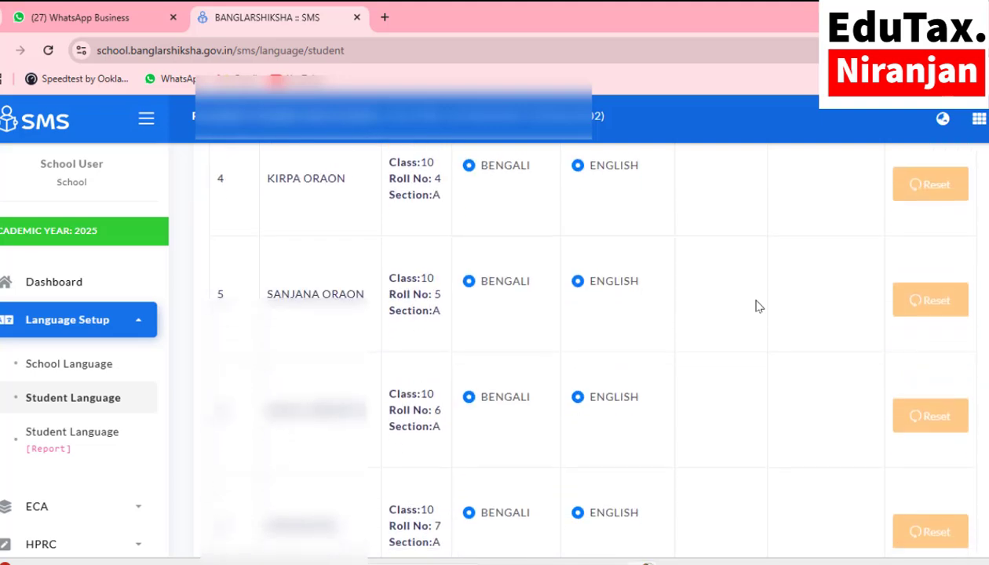
{"action": "scroll", "coordinate": [758, 306], "scroll_direction": "up", "scroll_amount": 6}
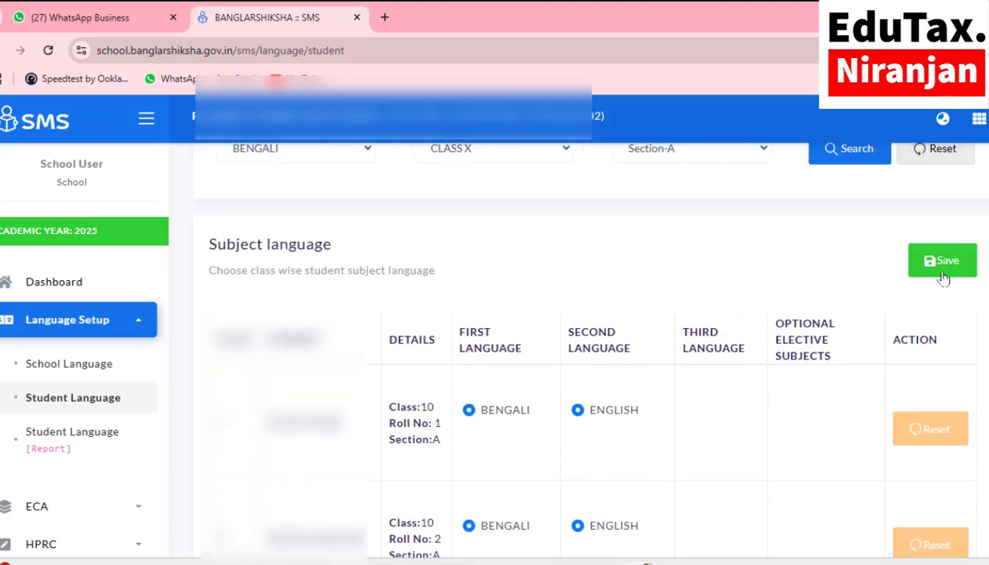
{"action": "left_click", "coordinate": [941, 271]}
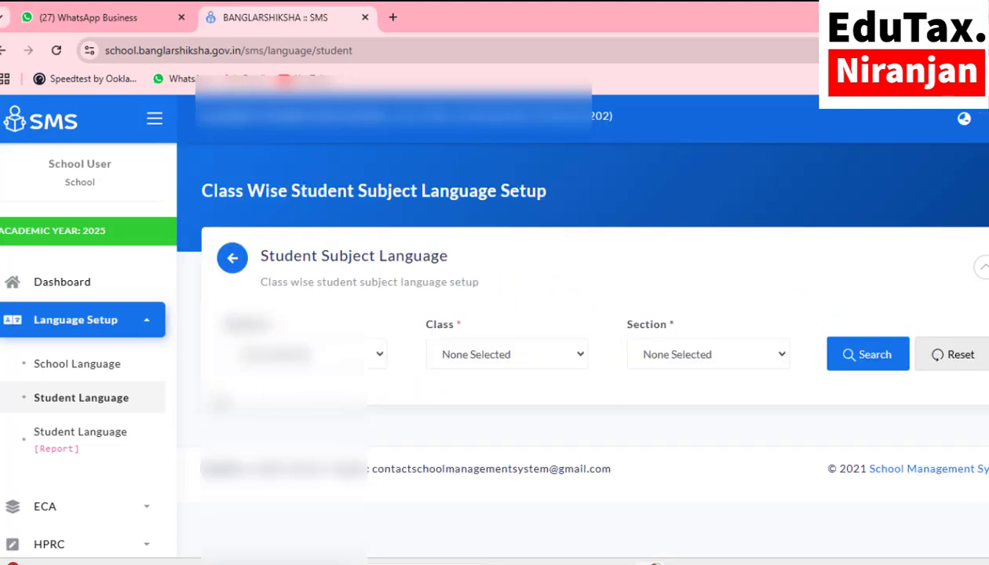
Step: Expand the sidebar's ECA menu to show Class Teacher, Subject Teacher and the ECA report
{"action": "scroll", "coordinate": [53, 314], "scroll_direction": "down", "scroll_amount": 2}
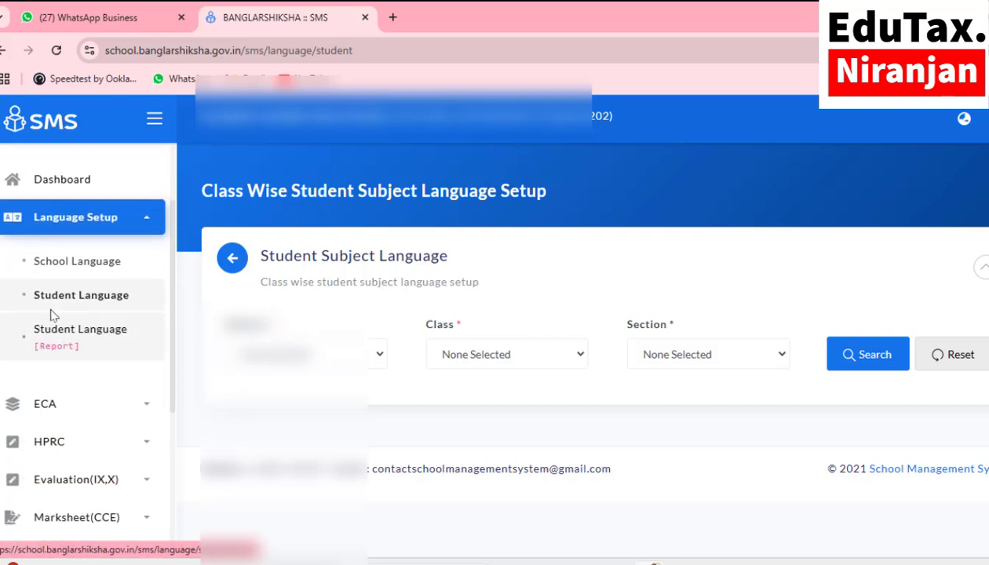
{"action": "scroll", "coordinate": [139, 308], "scroll_direction": "down", "scroll_amount": 2}
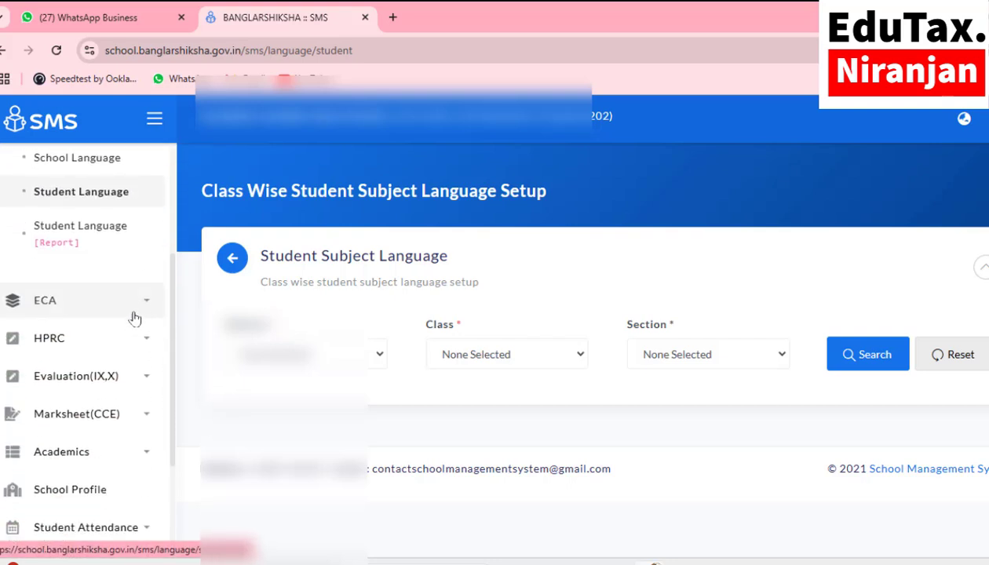
{"action": "left_click", "coordinate": [44, 302]}
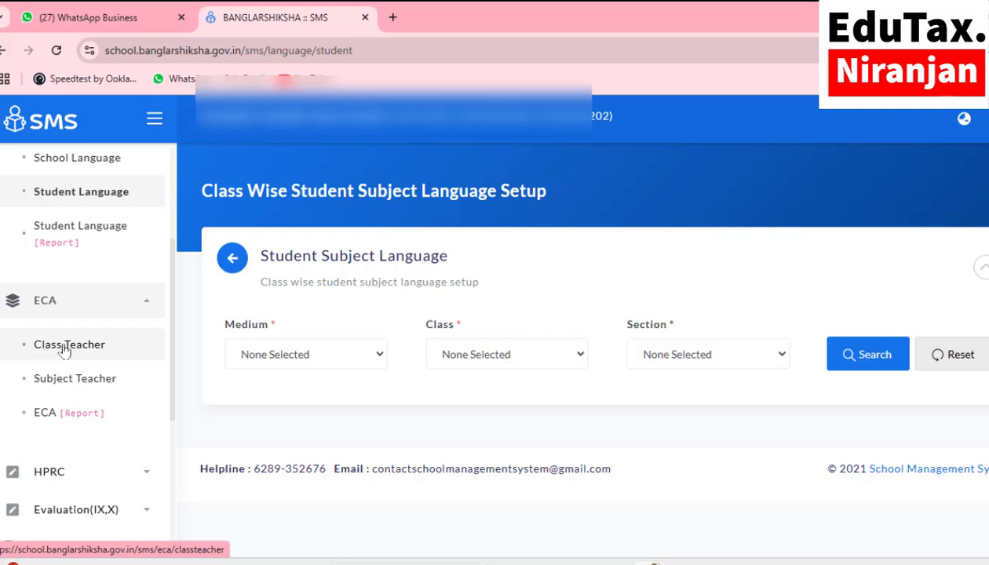
Step: Open ECA Class Teacher allocation and load the BENGALI-medium Class VI teacher table
{"action": "left_click", "coordinate": [63, 350]}
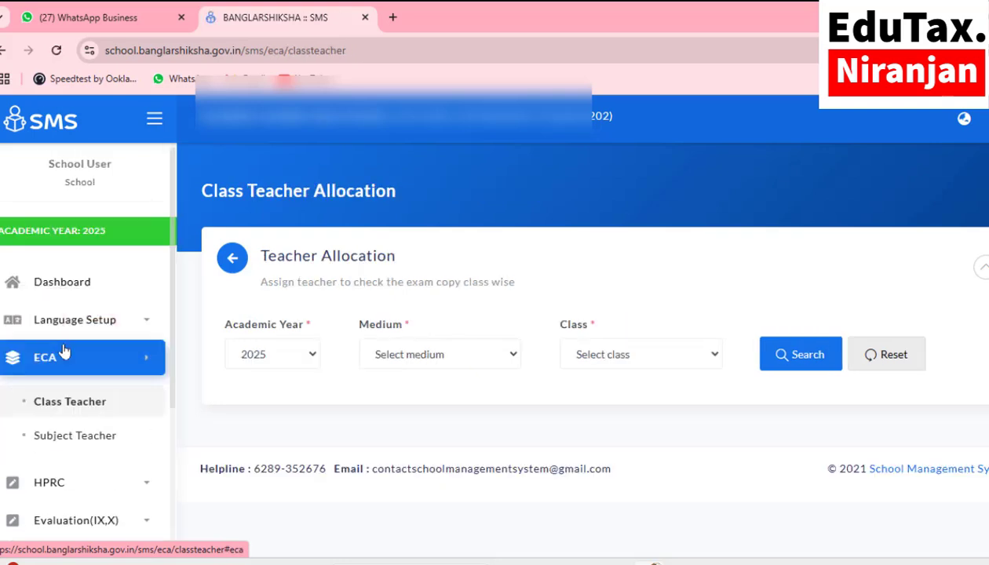
{"action": "left_click", "coordinate": [406, 361]}
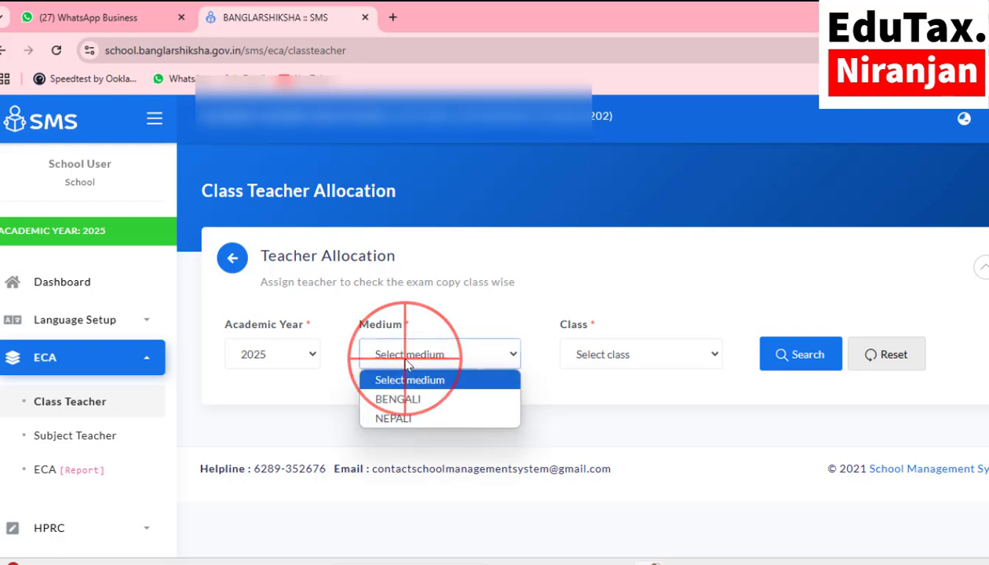
{"action": "left_click", "coordinate": [397, 399]}
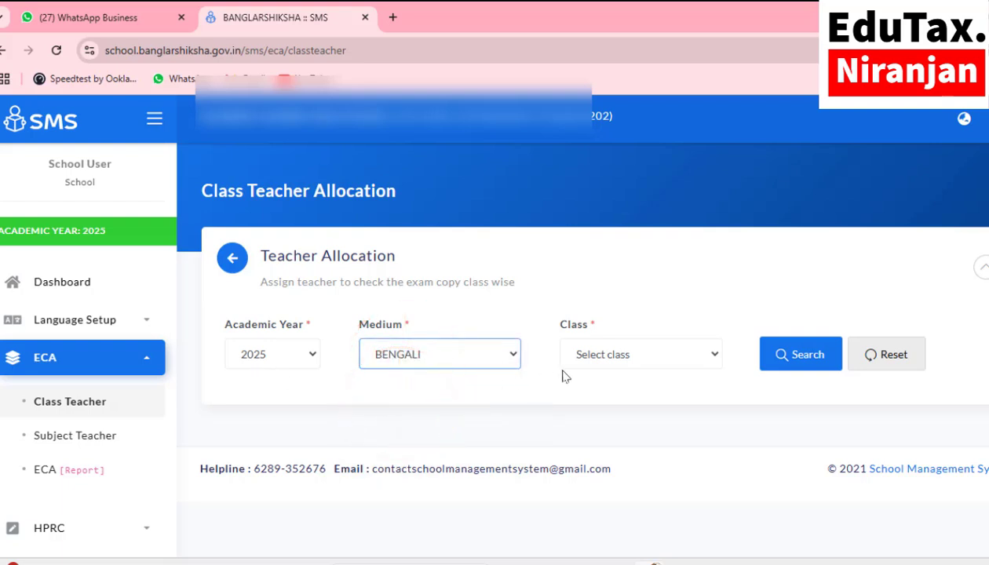
{"action": "left_click", "coordinate": [606, 368]}
{"action": "left_click", "coordinate": [599, 399]}
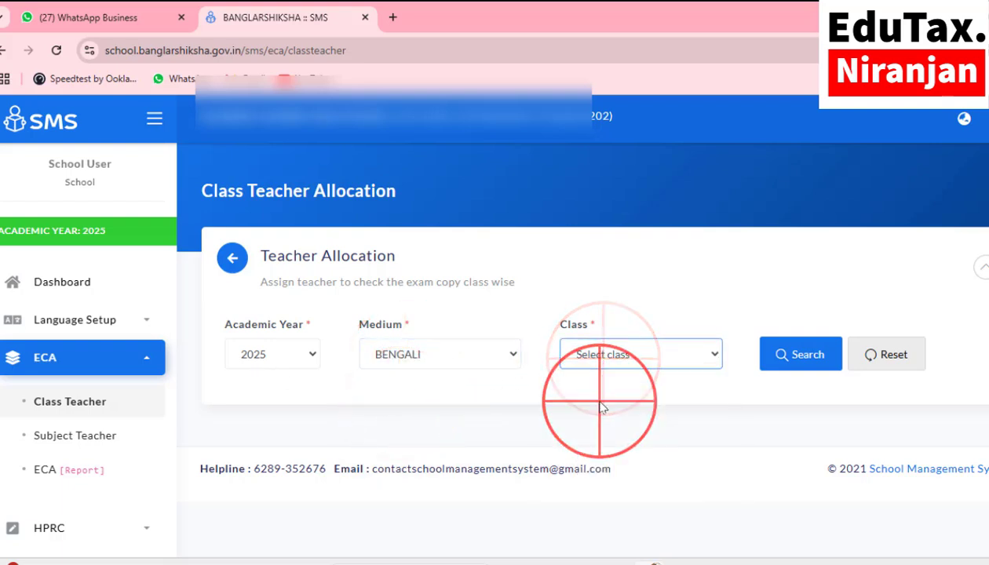
{"action": "left_click", "coordinate": [800, 357]}
Step: Assign the last listed teacher to Class VI section A and save the allocation
{"action": "scroll", "coordinate": [544, 422], "scroll_direction": "down", "scroll_amount": 2}
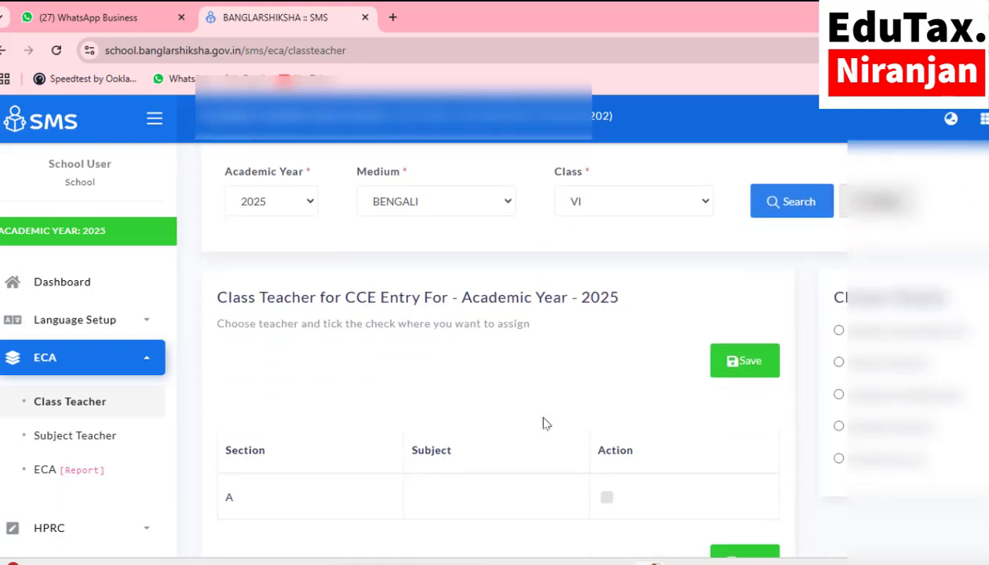
{"action": "scroll", "coordinate": [543, 419], "scroll_direction": "down", "scroll_amount": 1}
{"action": "scroll", "coordinate": [543, 419], "scroll_direction": "up", "scroll_amount": 2}
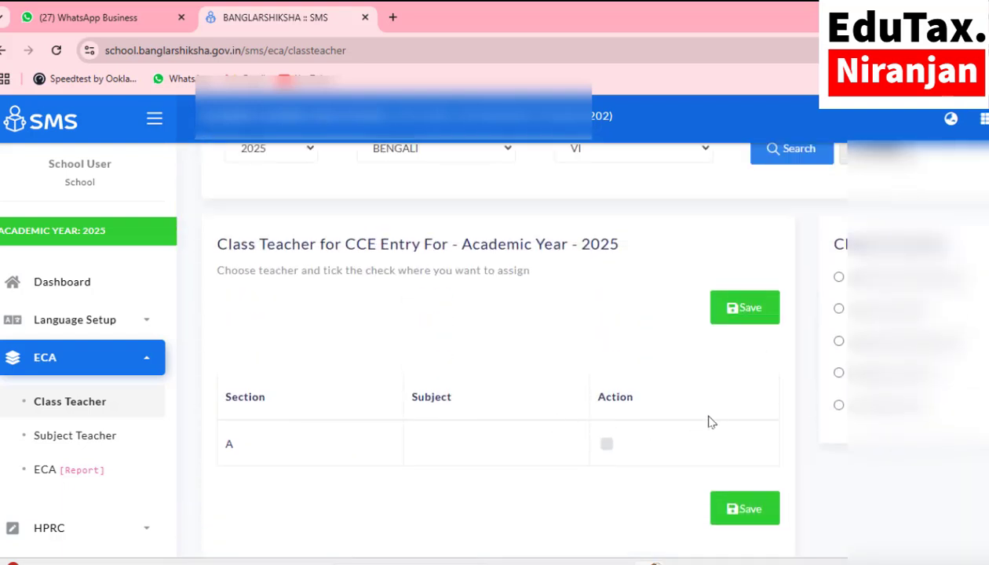
{"action": "left_click", "coordinate": [606, 443]}
{"action": "left_click", "coordinate": [640, 148]}
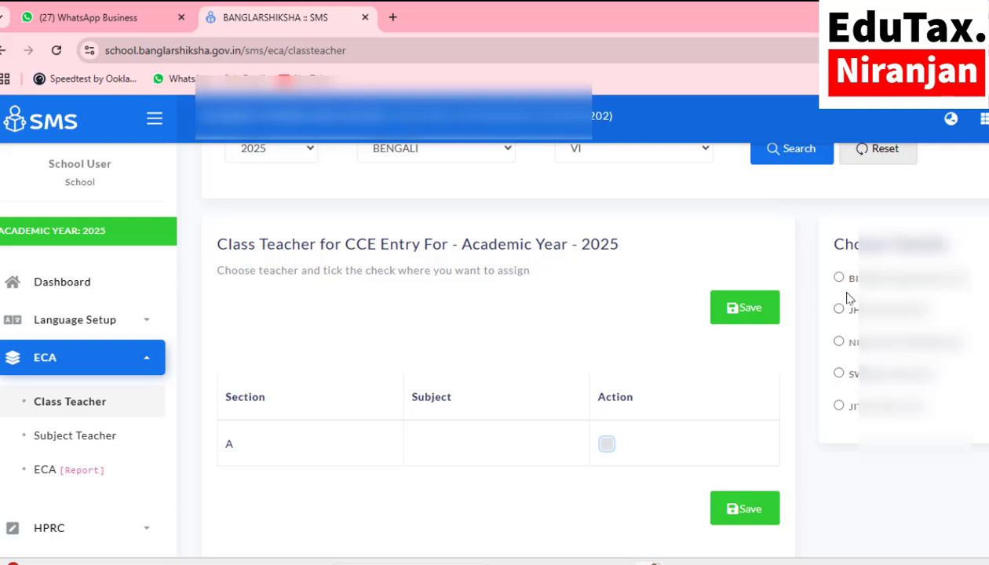
{"action": "left_click", "coordinate": [841, 403]}
{"action": "scroll", "coordinate": [503, 337], "scroll_direction": "up", "scroll_amount": 1}
{"action": "scroll", "coordinate": [502, 337], "scroll_direction": "down", "scroll_amount": 2}
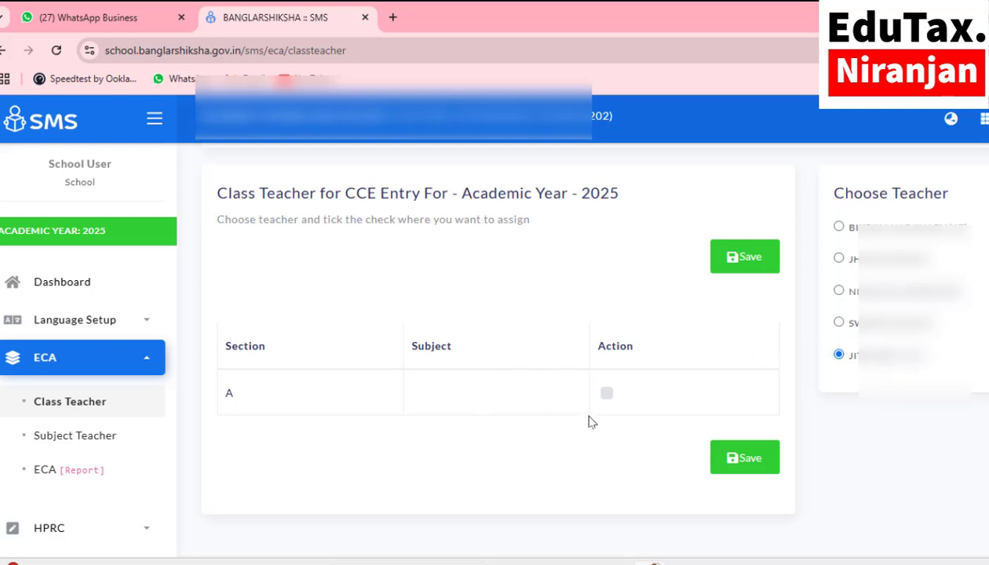
{"action": "left_click", "coordinate": [604, 393]}
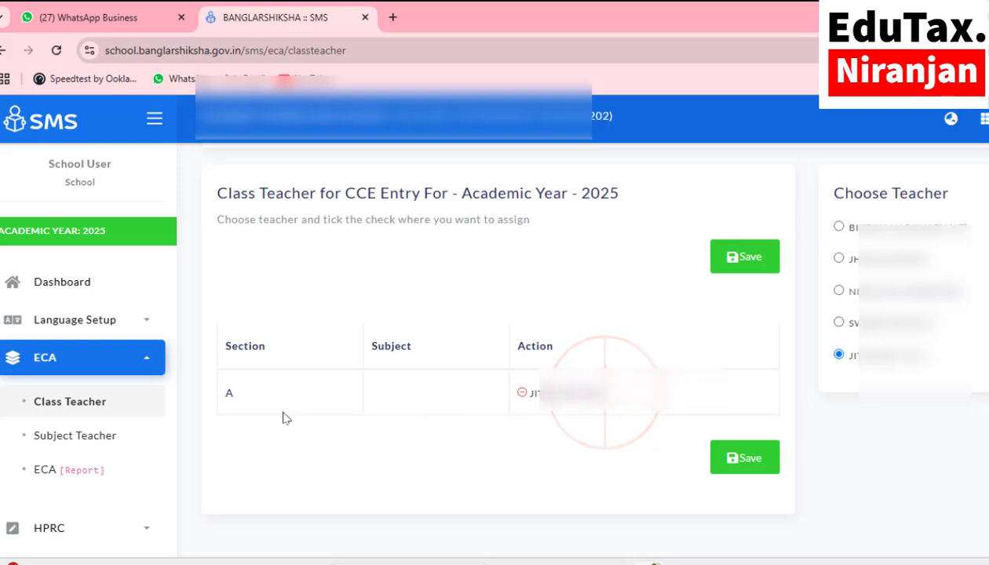
{"action": "left_click", "coordinate": [752, 465]}
{"action": "left_click", "coordinate": [640, 146]}
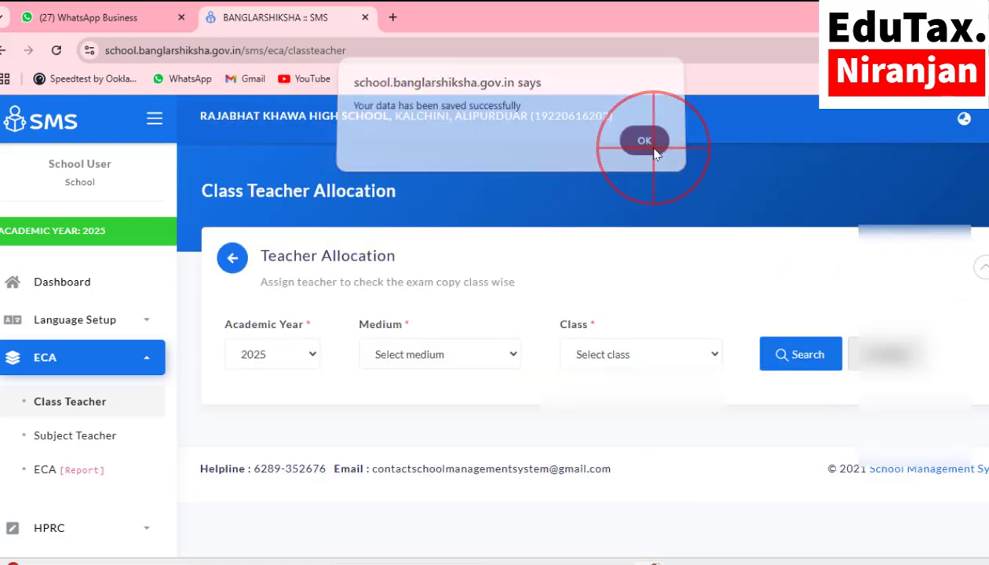
{"action": "left_click", "coordinate": [437, 357]}
Step: Load the BENGALI-medium Class VII teacher allocation table
{"action": "left_click", "coordinate": [414, 399]}
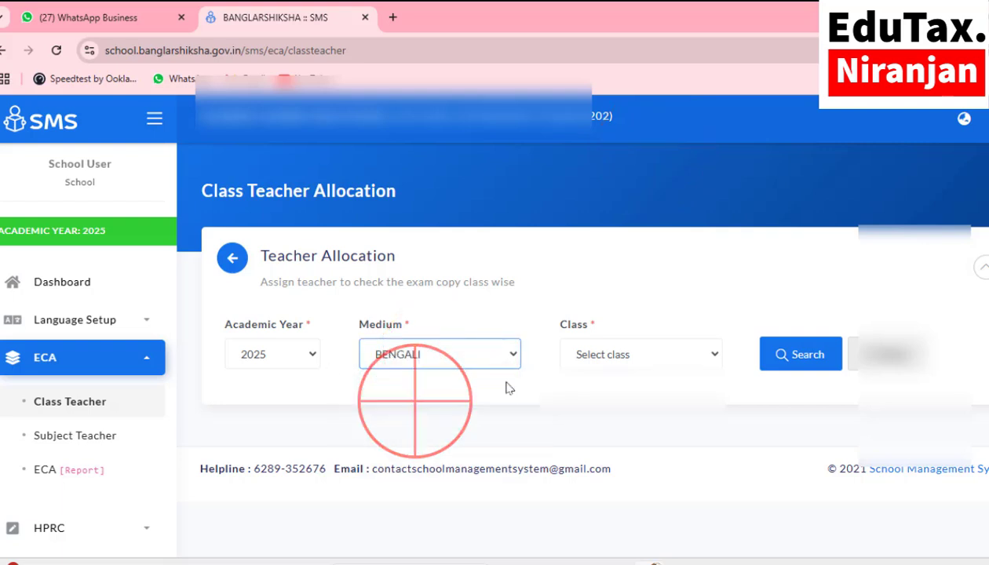
{"action": "left_click", "coordinate": [592, 363]}
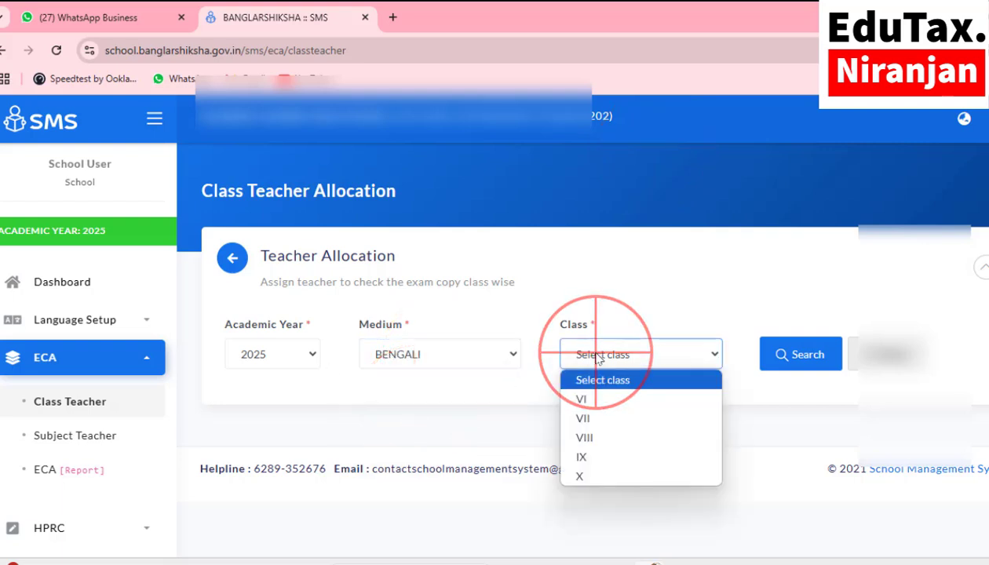
{"action": "left_click", "coordinate": [594, 419]}
{"action": "left_click", "coordinate": [799, 366]}
Step: Assign the first listed teacher to Class VII section A and save the allocation
{"action": "scroll", "coordinate": [799, 367], "scroll_direction": "down", "scroll_amount": 2}
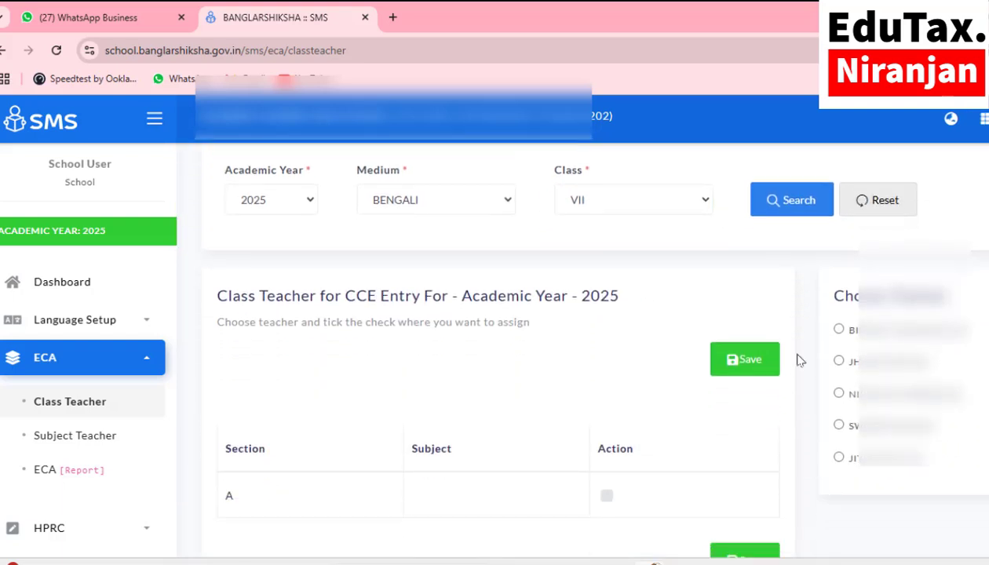
{"action": "left_click", "coordinate": [838, 330]}
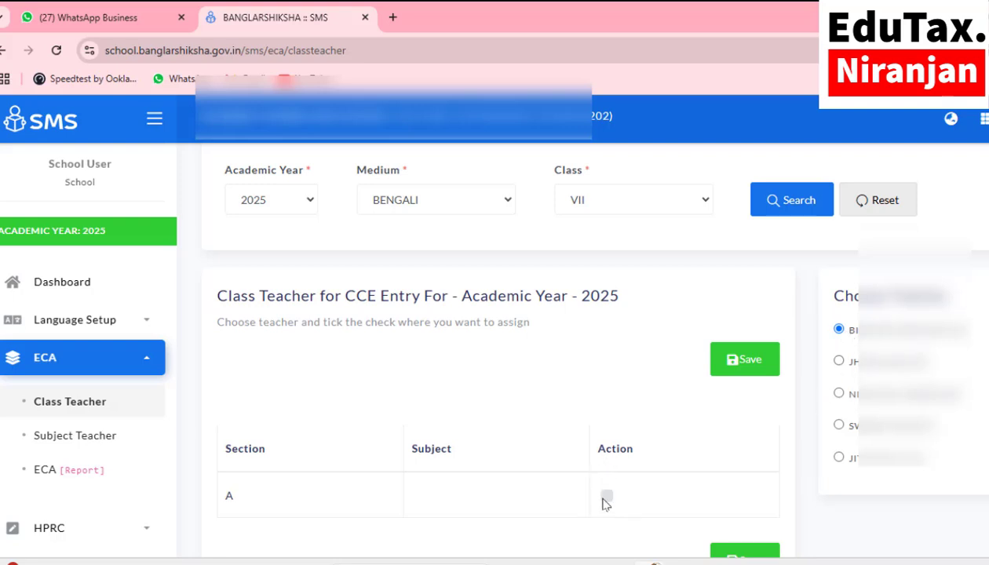
{"action": "left_click", "coordinate": [606, 497]}
{"action": "scroll", "coordinate": [619, 478], "scroll_direction": "down", "scroll_amount": 1}
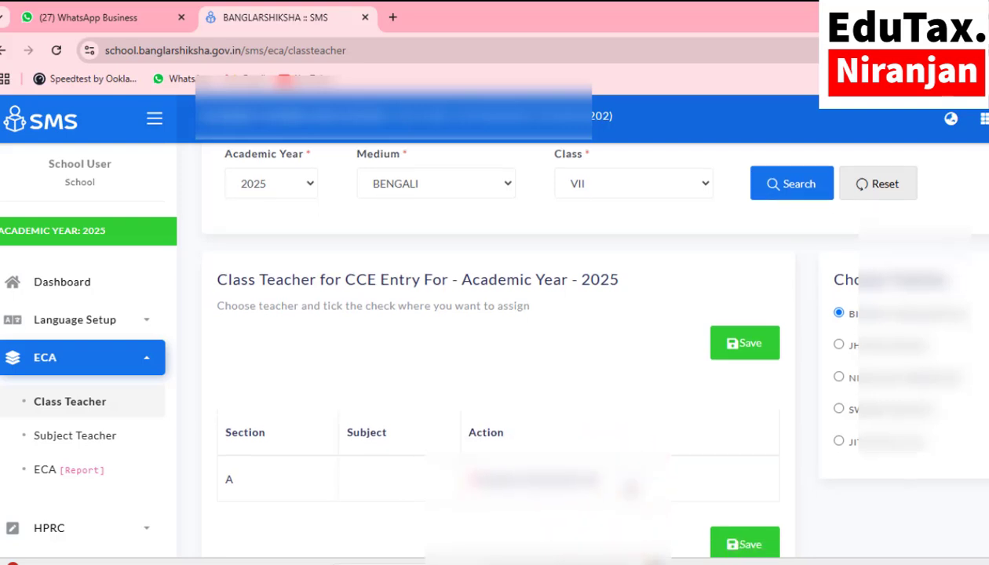
{"action": "scroll", "coordinate": [627, 488], "scroll_direction": "down", "scroll_amount": 3}
{"action": "left_click", "coordinate": [742, 434]}
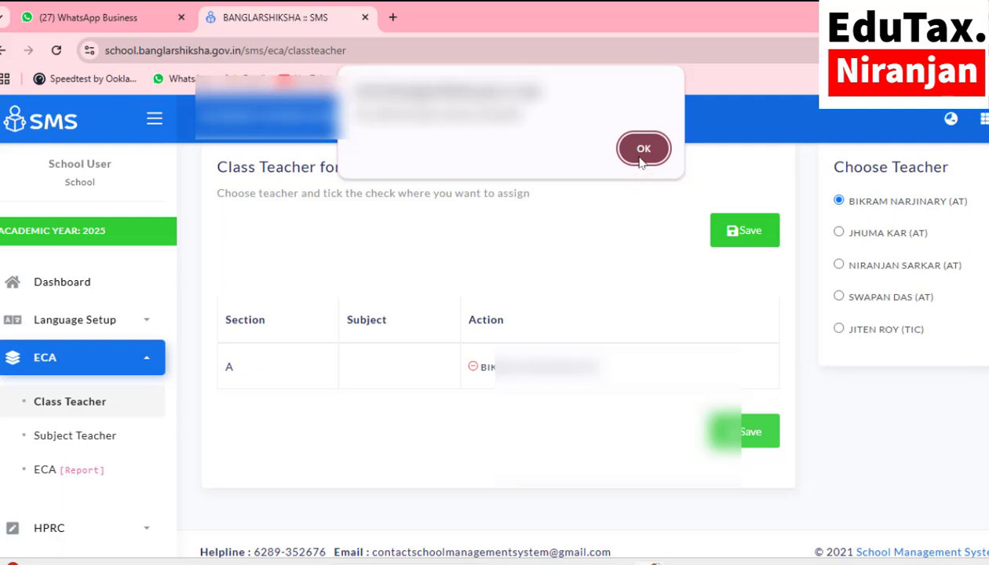
{"action": "left_click", "coordinate": [643, 148]}
{"action": "left_click", "coordinate": [408, 357]}
{"action": "left_click", "coordinate": [410, 398]}
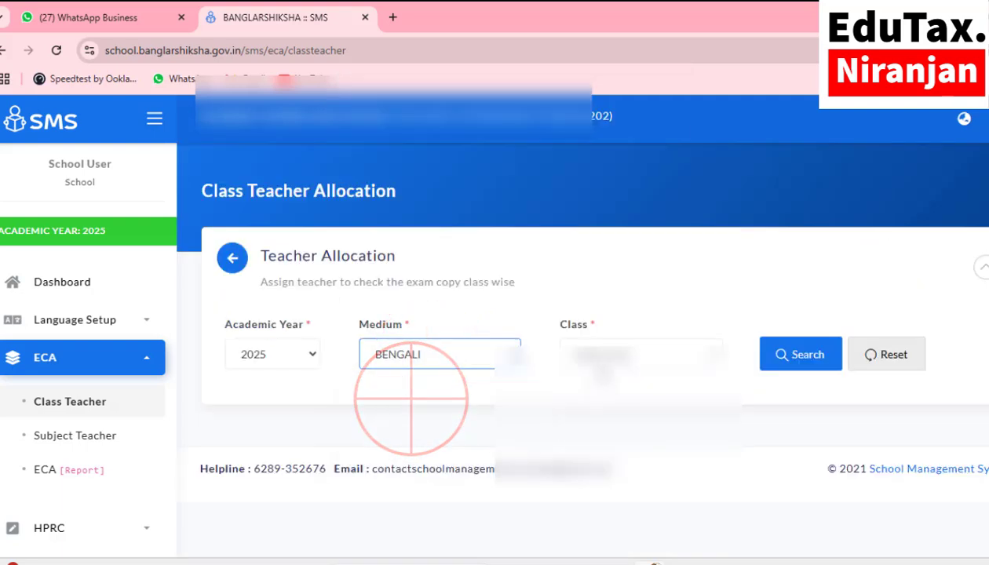
Step: Load Class VIII, assign the fourth listed teacher to section A, and save
{"action": "left_click", "coordinate": [601, 354]}
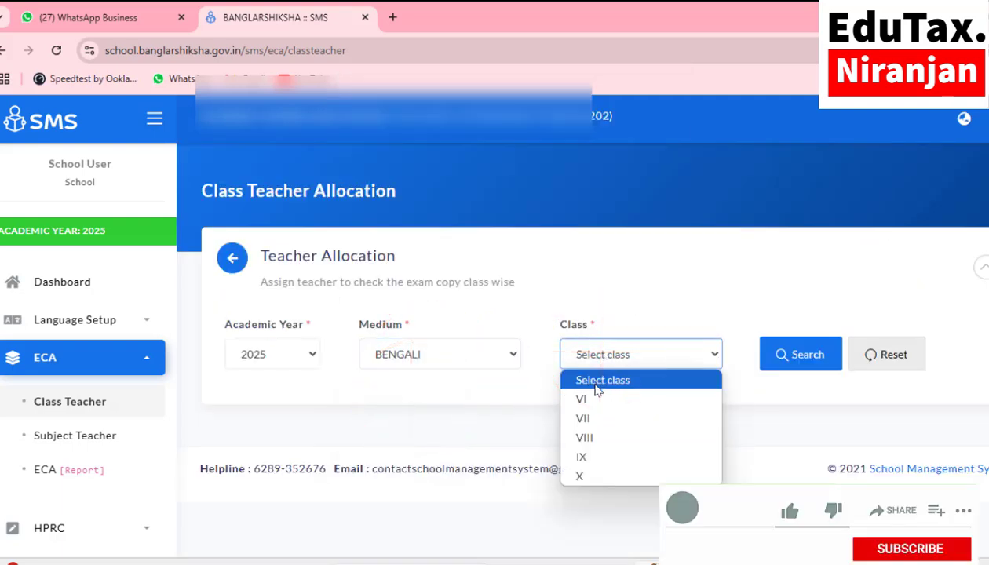
{"action": "left_click", "coordinate": [596, 437]}
{"action": "left_click", "coordinate": [794, 361]}
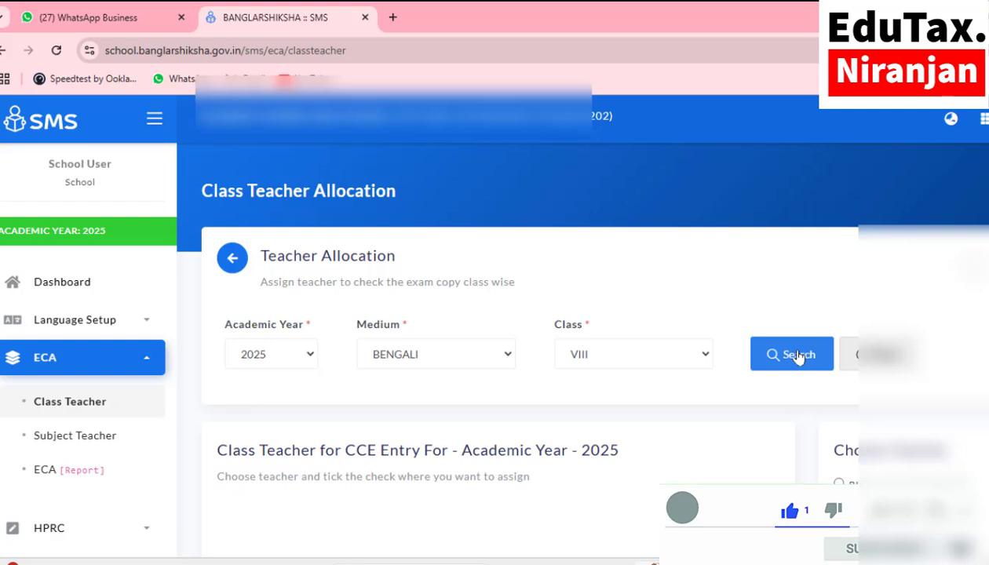
{"action": "scroll", "coordinate": [796, 357], "scroll_direction": "down", "scroll_amount": 3}
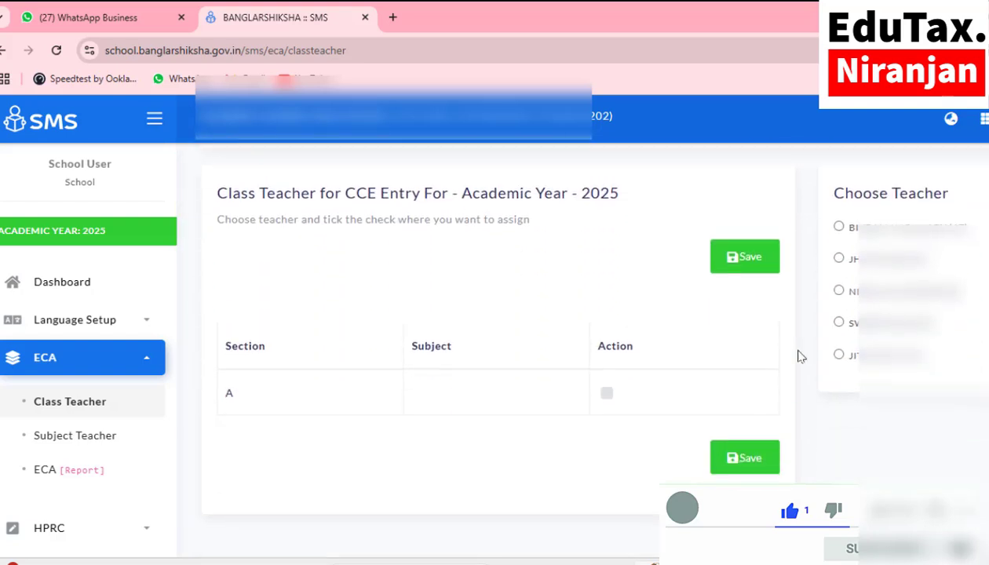
{"action": "left_click", "coordinate": [838, 322]}
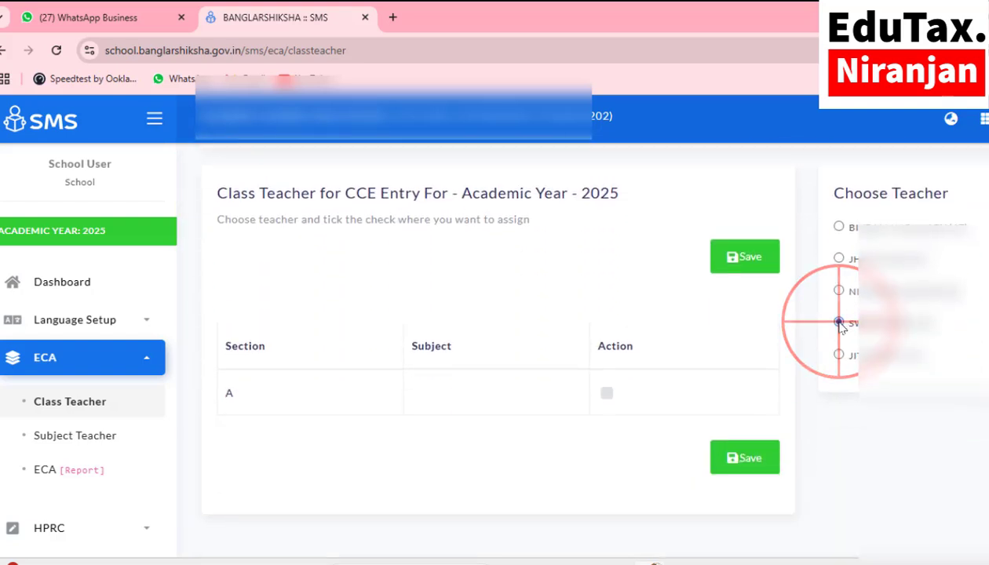
{"action": "left_click", "coordinate": [606, 395]}
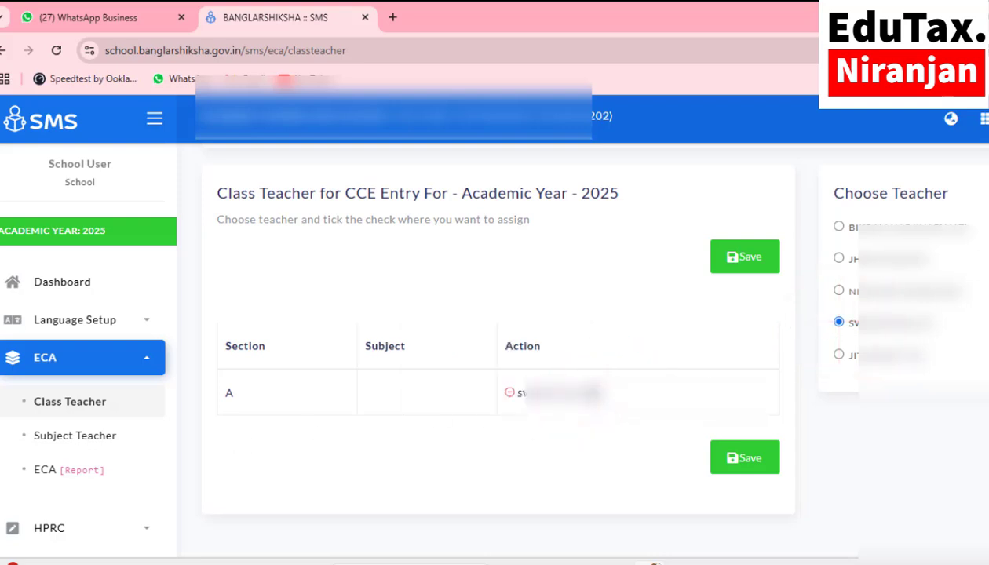
{"action": "left_click", "coordinate": [737, 463]}
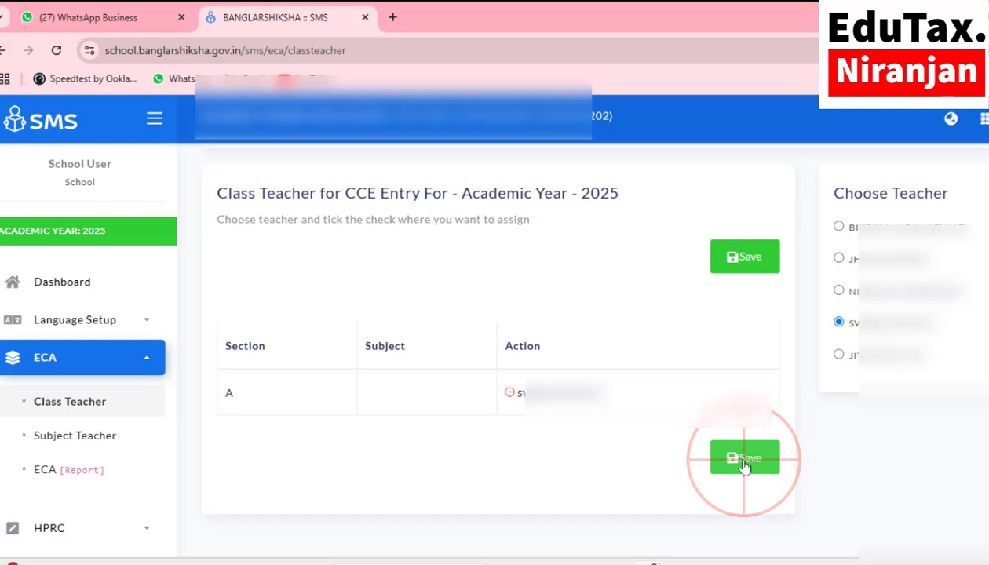
{"action": "left_click", "coordinate": [645, 154]}
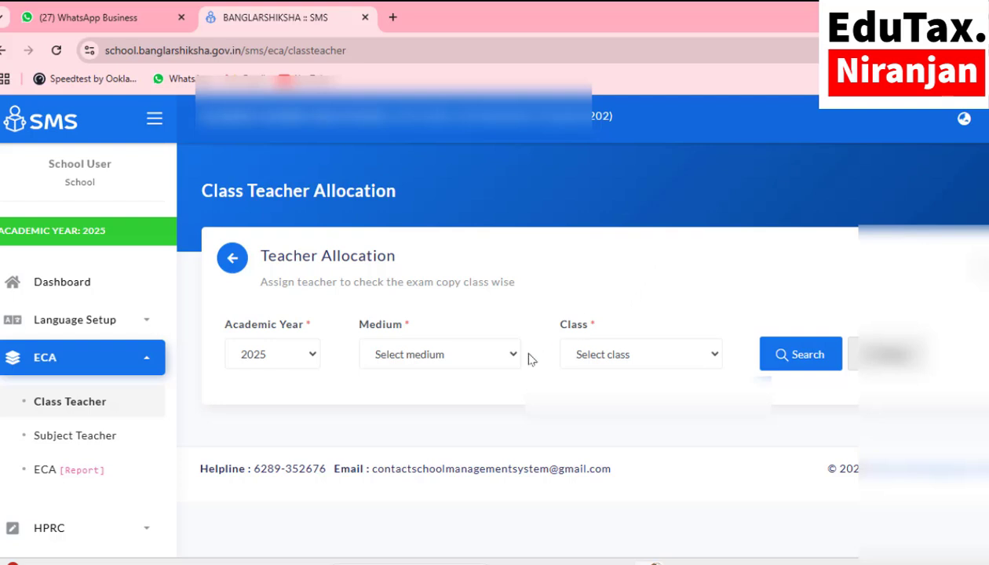
Step: Load BENGALI-medium Class IX, assign the third listed teacher to section A, and save
{"action": "left_click", "coordinate": [477, 360]}
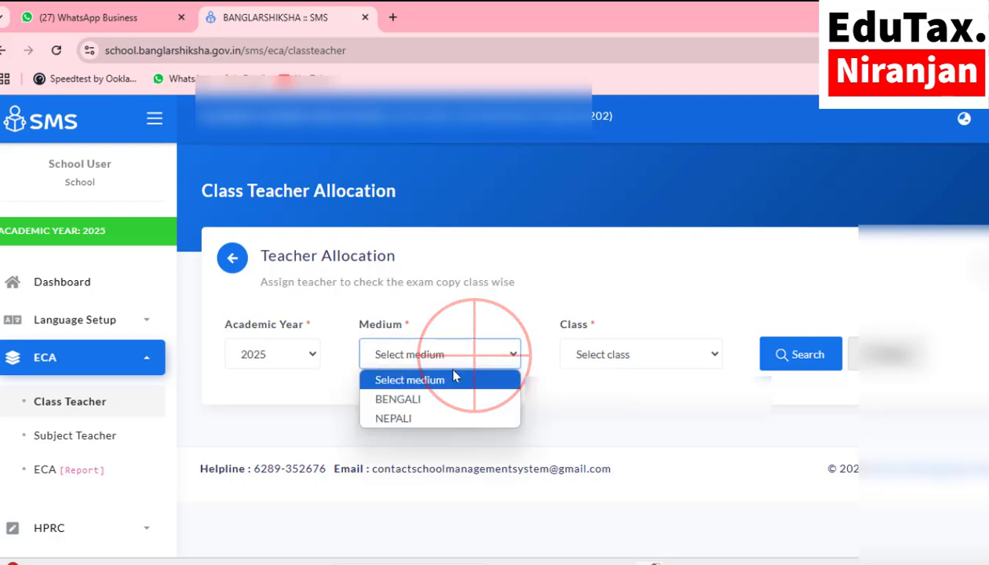
{"action": "left_click", "coordinate": [430, 400]}
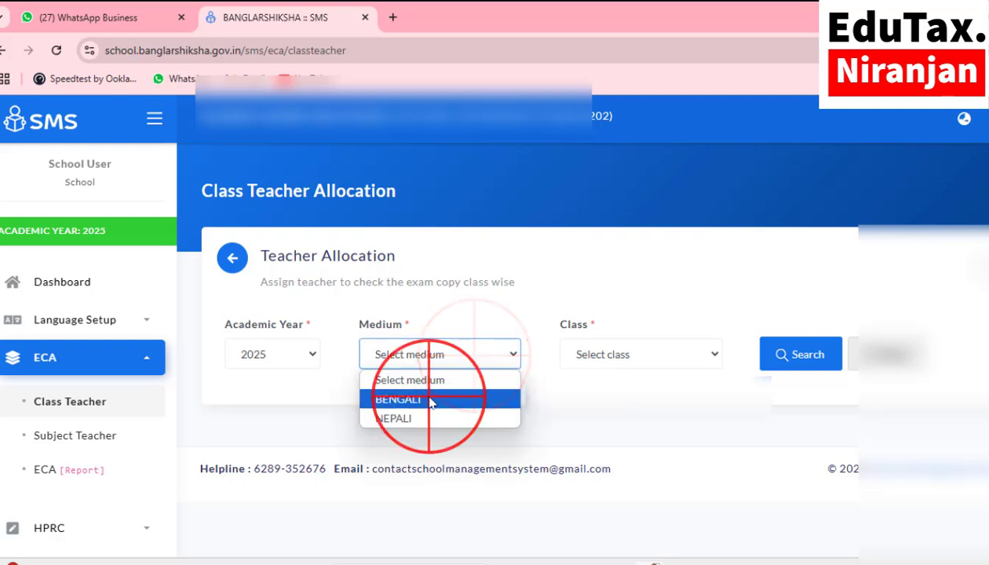
{"action": "left_click", "coordinate": [607, 356]}
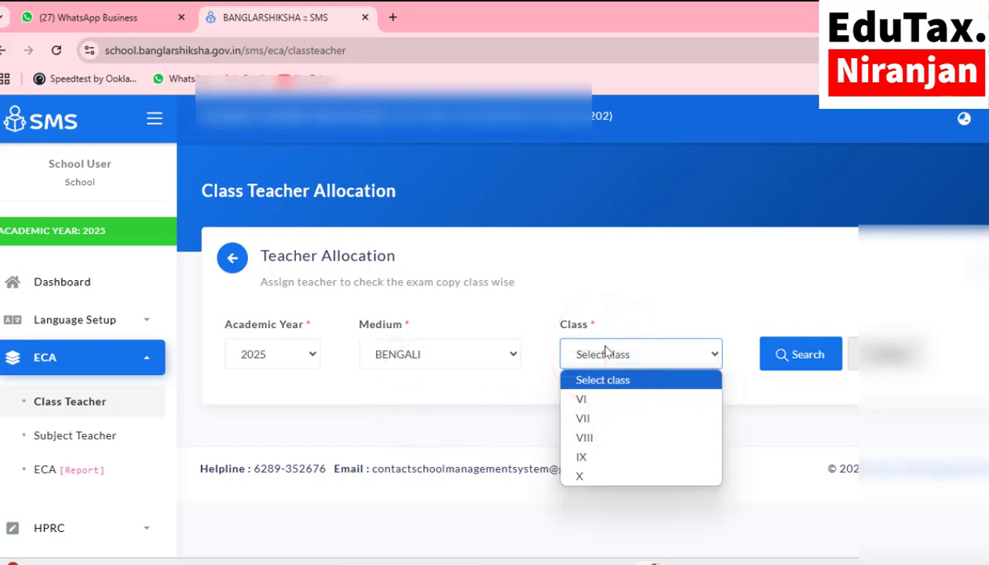
{"action": "left_click", "coordinate": [582, 457]}
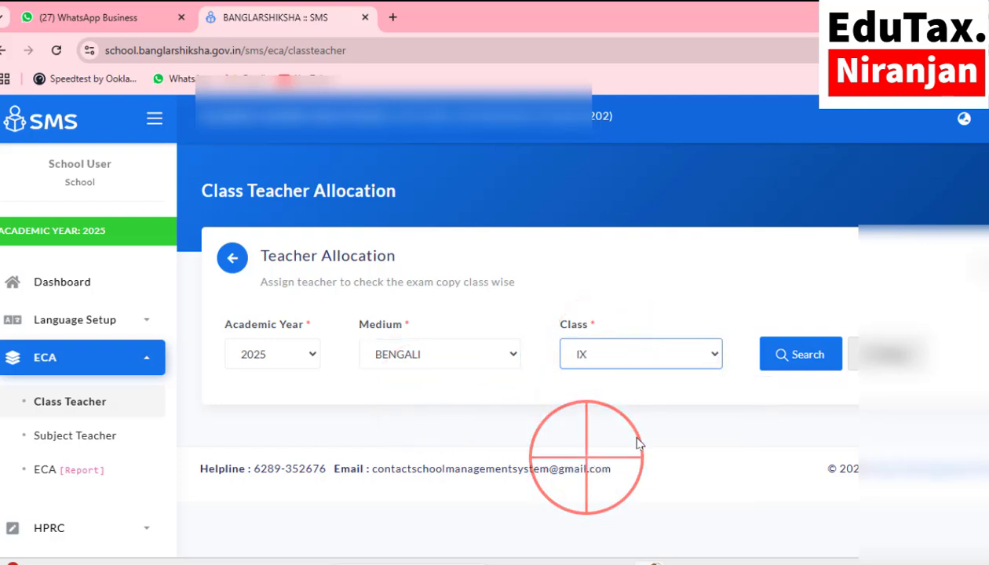
{"action": "left_click", "coordinate": [799, 357]}
{"action": "scroll", "coordinate": [799, 362], "scroll_direction": "down", "scroll_amount": 2}
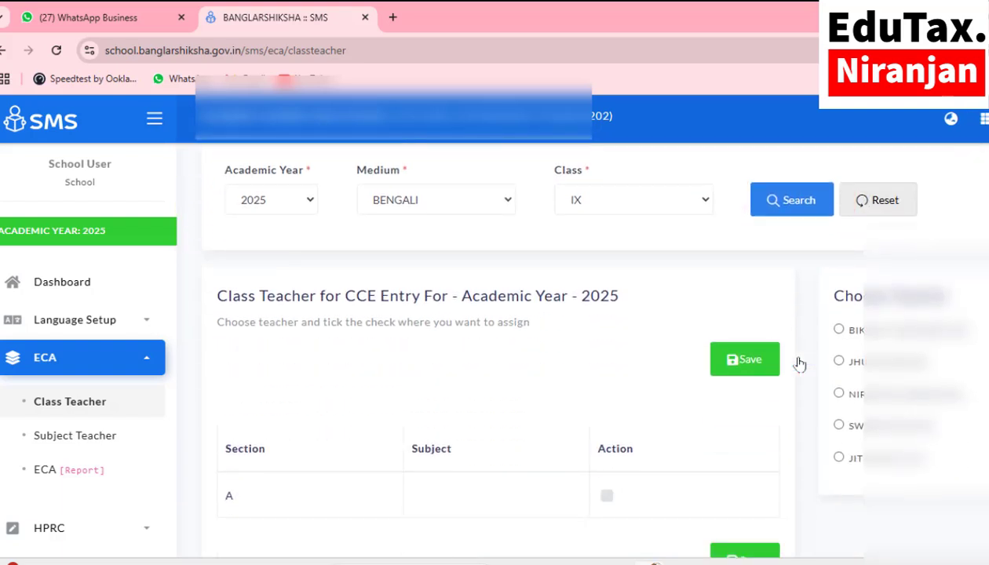
{"action": "left_click", "coordinate": [838, 393]}
{"action": "scroll", "coordinate": [660, 416], "scroll_direction": "down", "scroll_amount": 1}
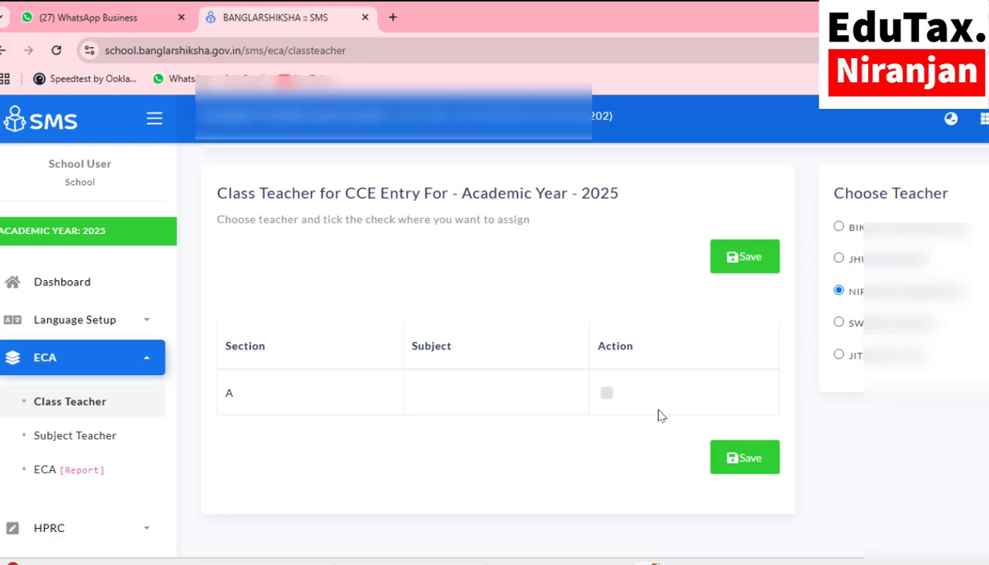
{"action": "left_click", "coordinate": [604, 396]}
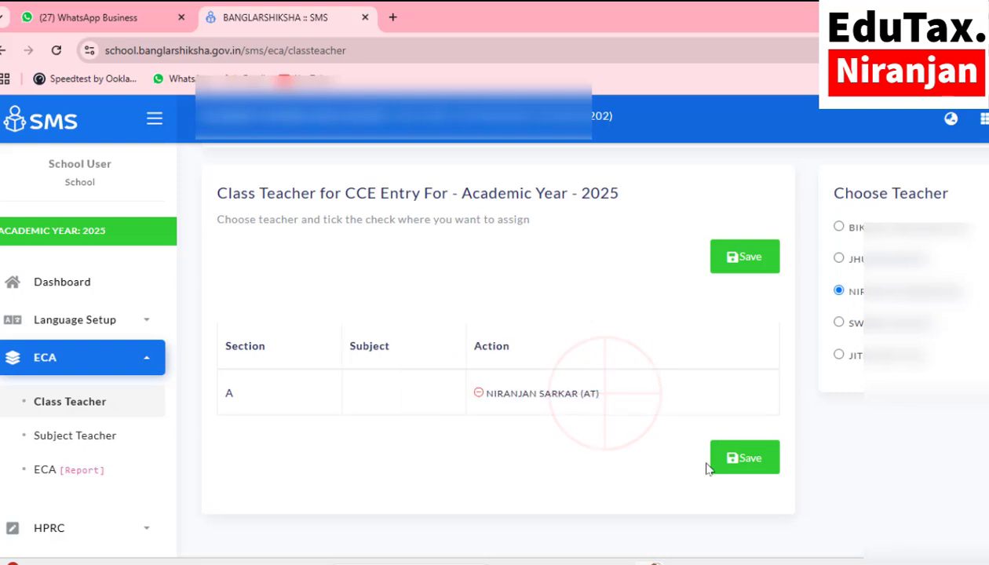
{"action": "left_click", "coordinate": [752, 466]}
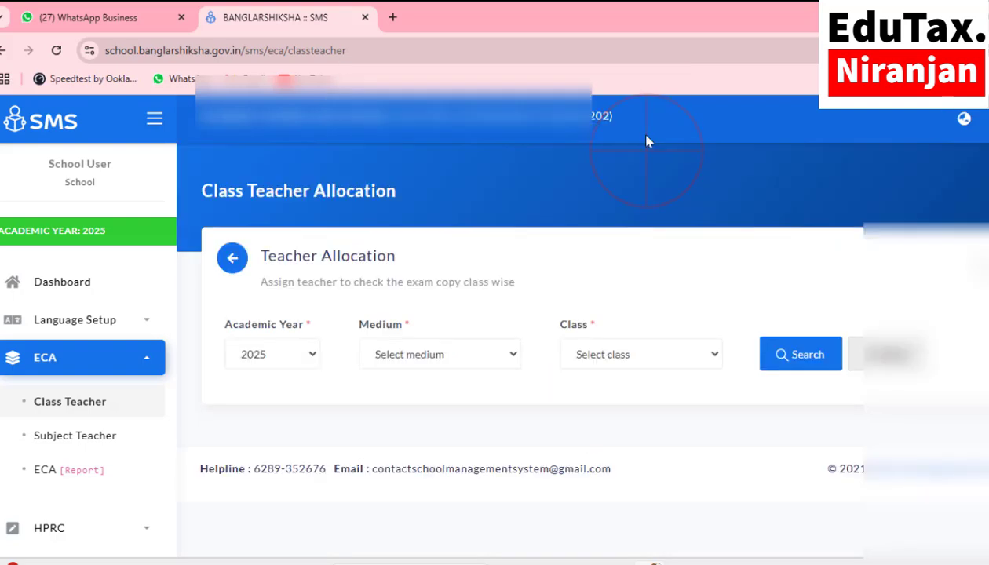
Step: Load BENGALI-medium Class X, assign the second listed teacher to section A, and save
{"action": "left_click", "coordinate": [436, 359]}
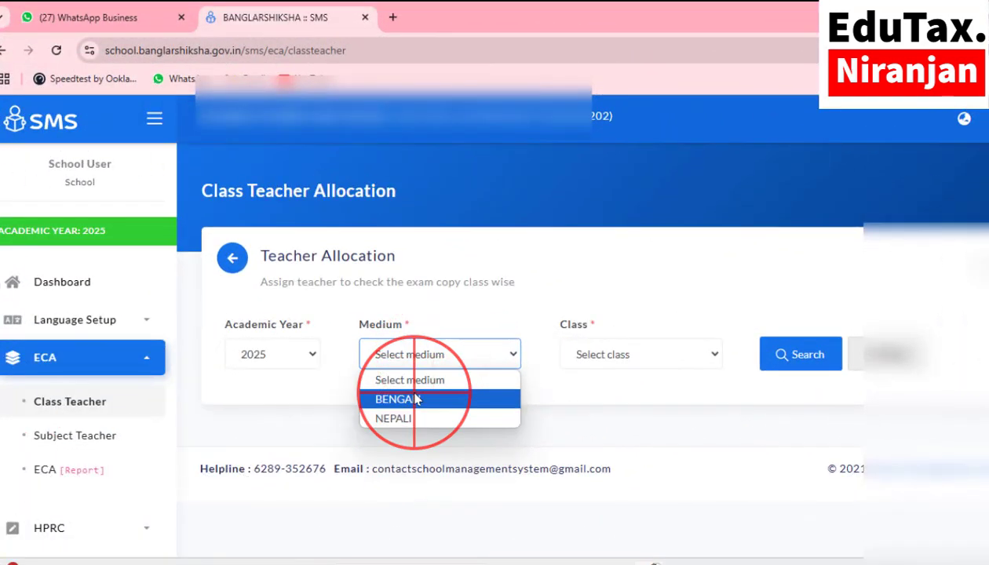
{"action": "left_click", "coordinate": [413, 394]}
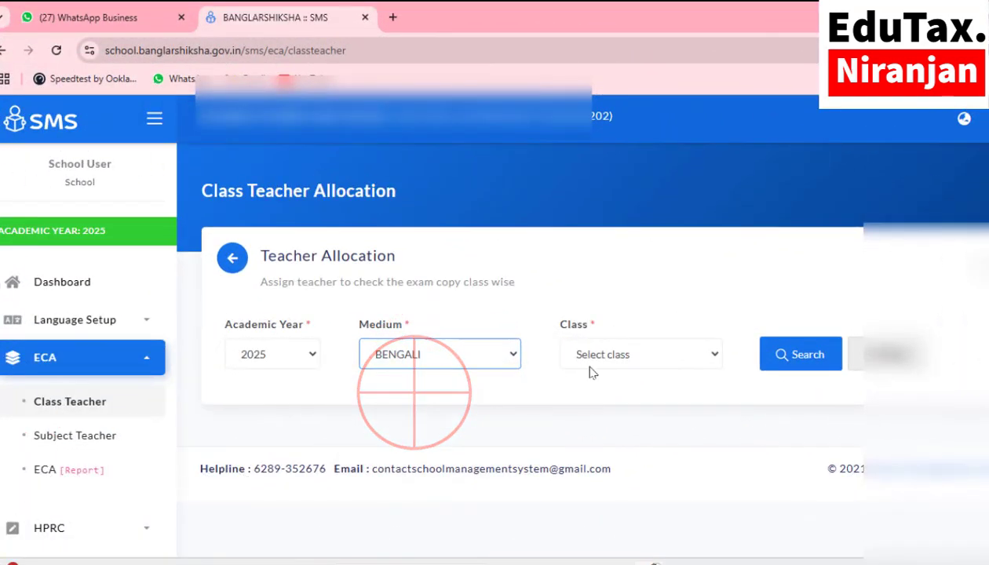
{"action": "left_click", "coordinate": [586, 353]}
{"action": "left_click", "coordinate": [587, 474]}
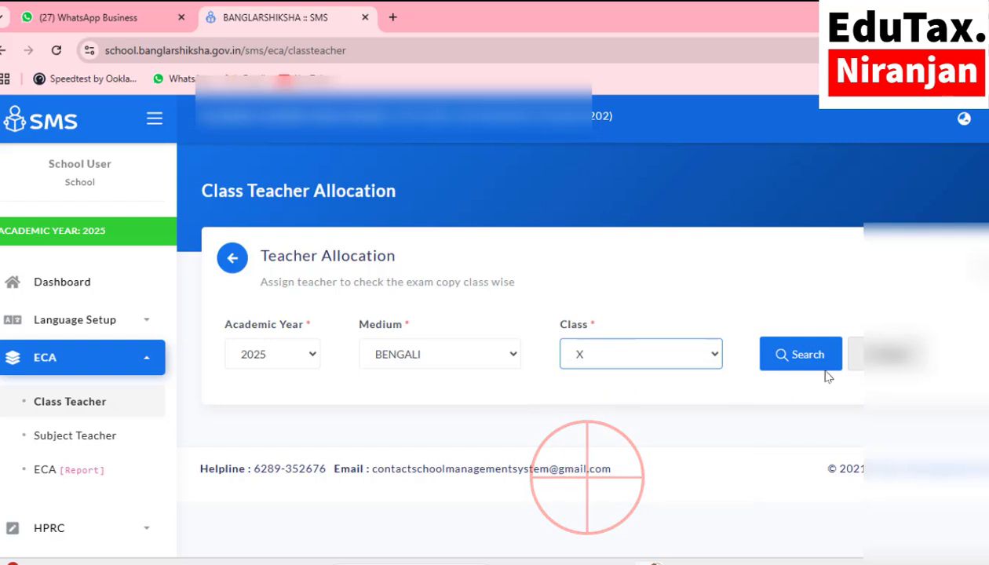
{"action": "left_click", "coordinate": [785, 355]}
{"action": "scroll", "coordinate": [787, 359], "scroll_direction": "down", "scroll_amount": 2}
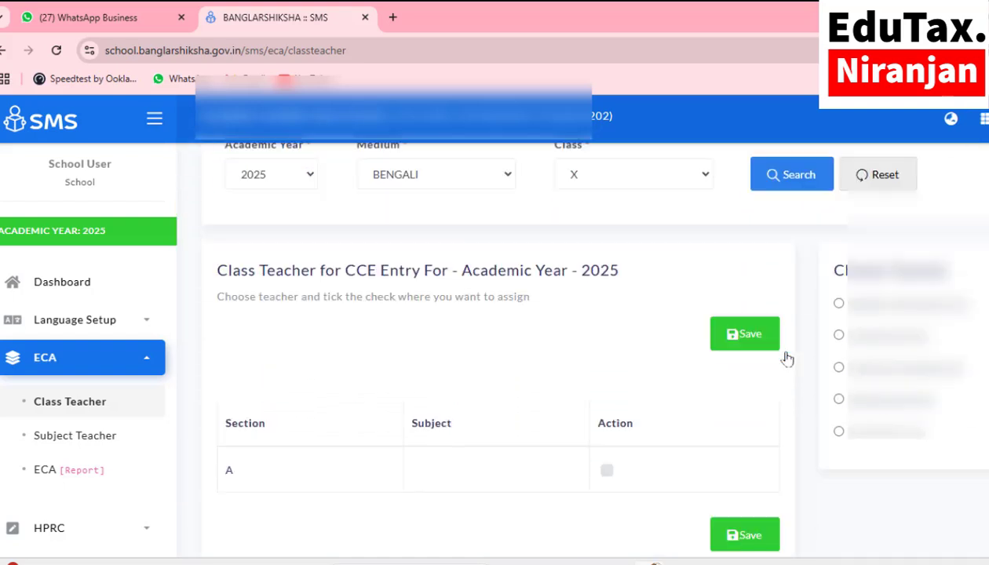
{"action": "scroll", "coordinate": [788, 358], "scroll_direction": "down", "scroll_amount": 1}
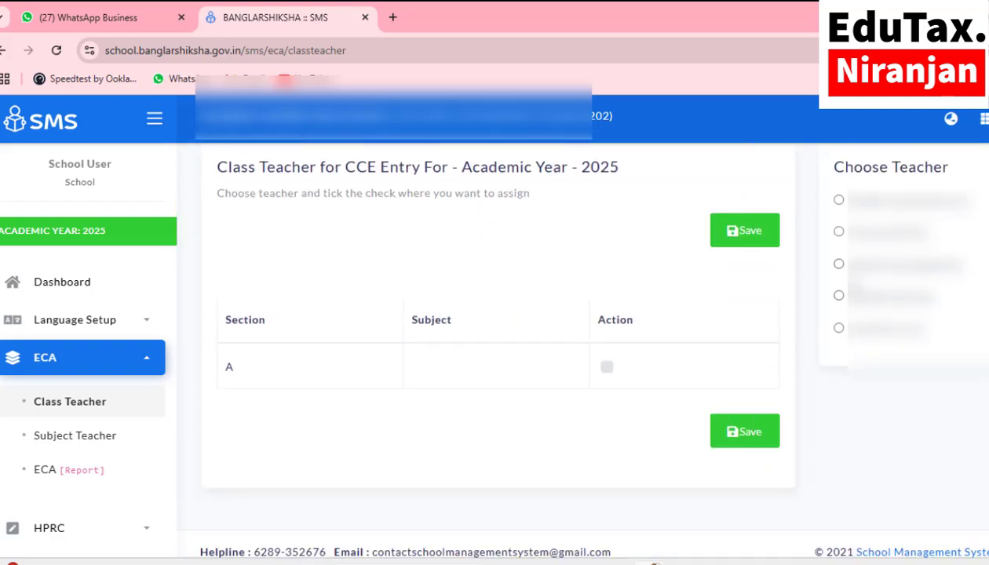
{"action": "left_click", "coordinate": [838, 231]}
{"action": "left_click", "coordinate": [607, 369]}
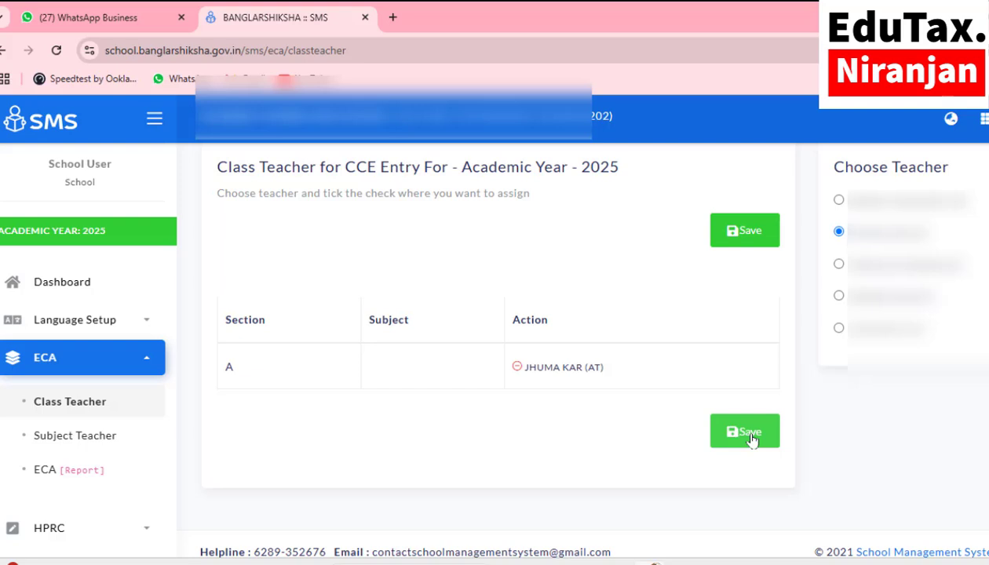
{"action": "left_click", "coordinate": [751, 439]}
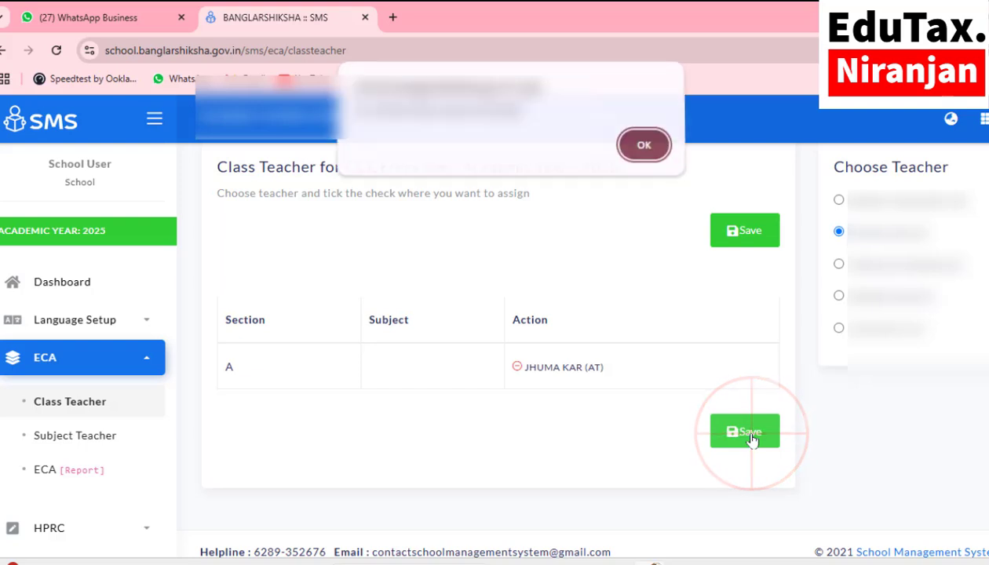
{"action": "left_click", "coordinate": [642, 148]}
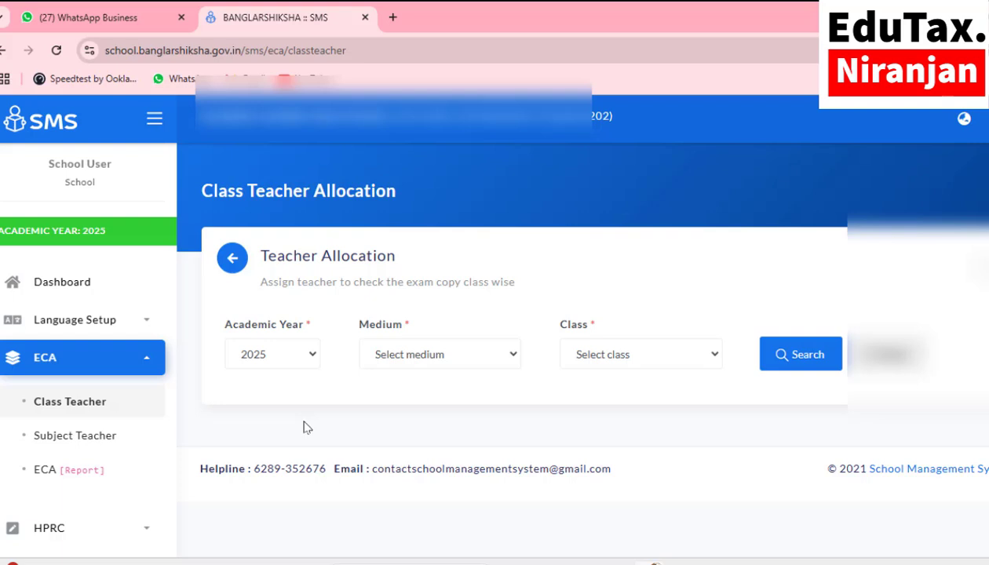
Step: Open the HPRC Formative marks entry page from the sidebar
{"action": "scroll", "coordinate": [110, 398], "scroll_direction": "down", "scroll_amount": 2}
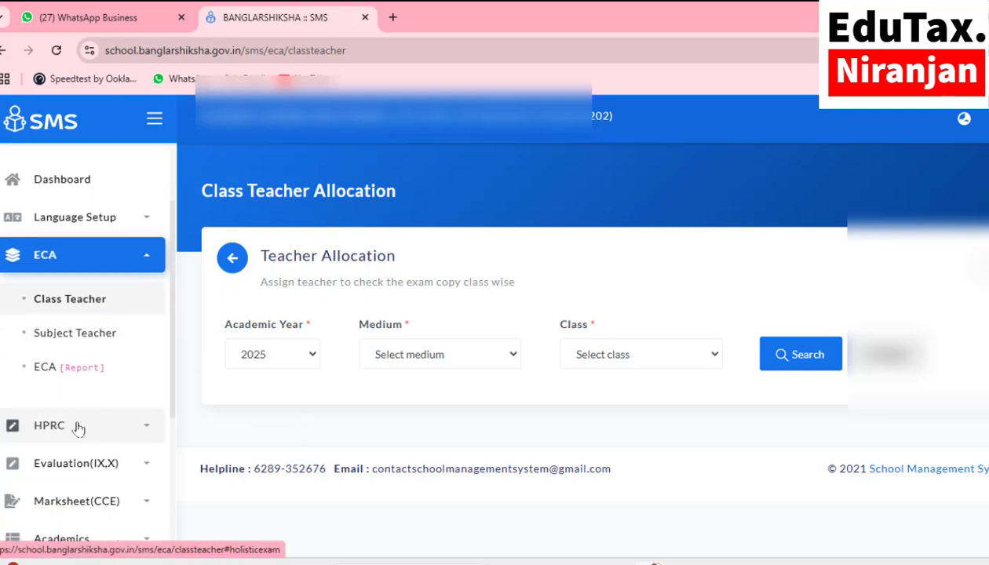
{"action": "left_click", "coordinate": [78, 428]}
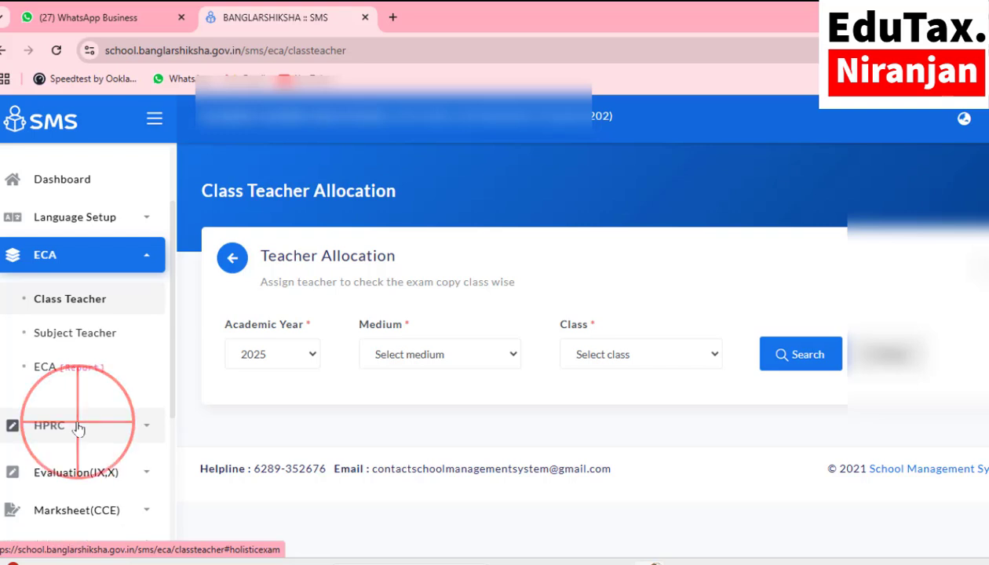
{"action": "left_click", "coordinate": [76, 469]}
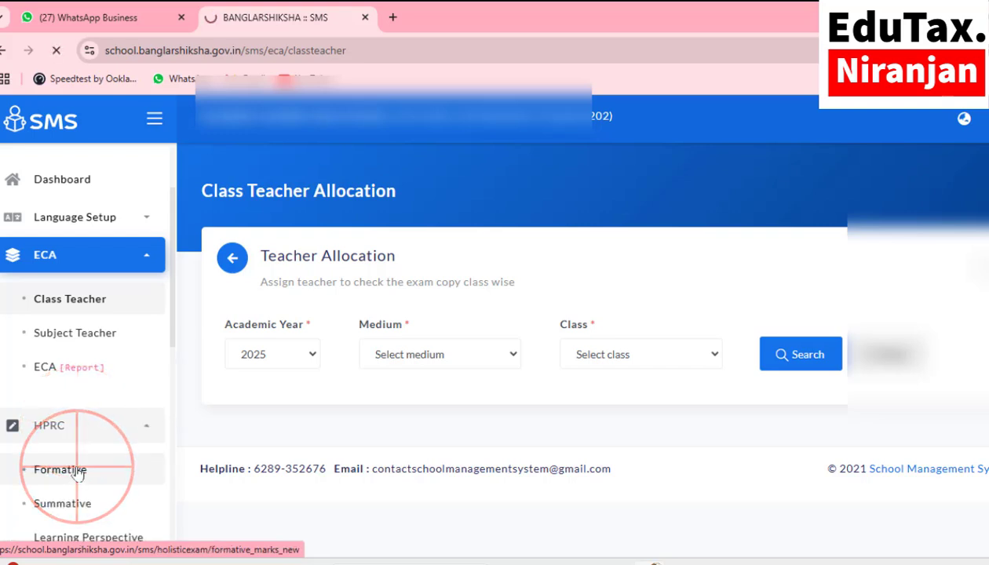
{"action": "left_click", "coordinate": [47, 435]}
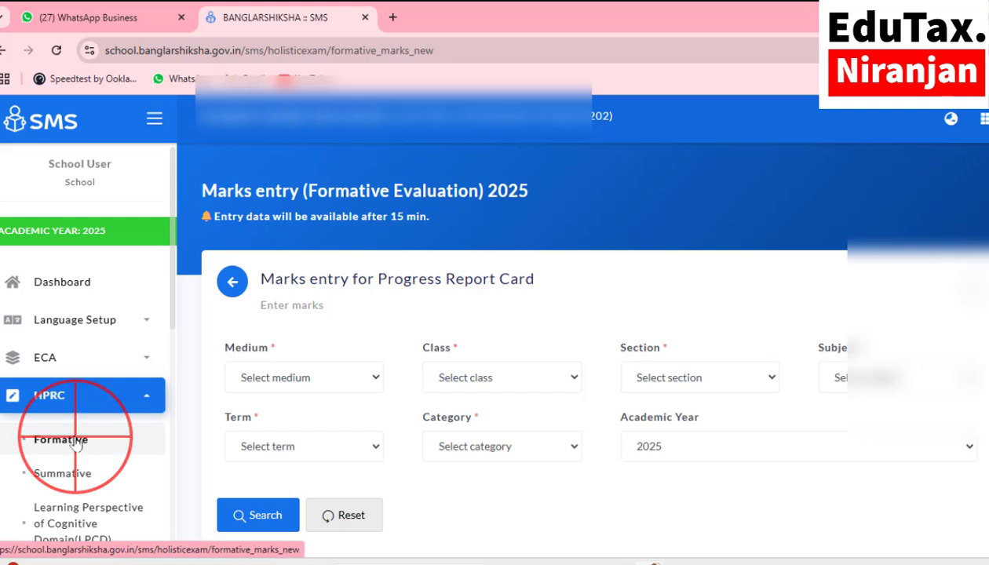
Step: Set the form to BENGALI medium and Class VI, then check the still-empty Subject list
{"action": "left_click", "coordinate": [317, 377]}
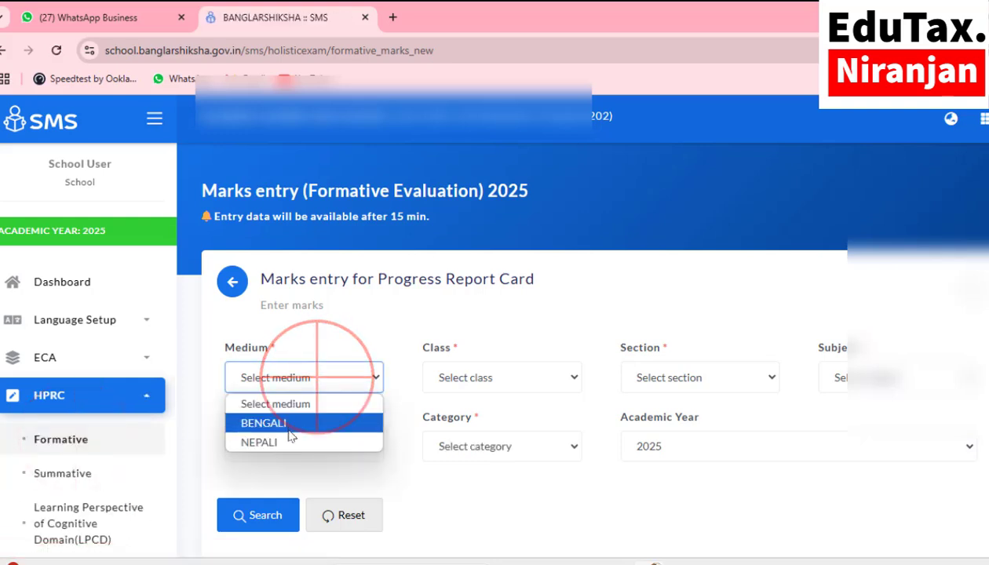
{"action": "left_click", "coordinate": [289, 421]}
{"action": "left_click", "coordinate": [471, 375]}
{"action": "left_click", "coordinate": [463, 422]}
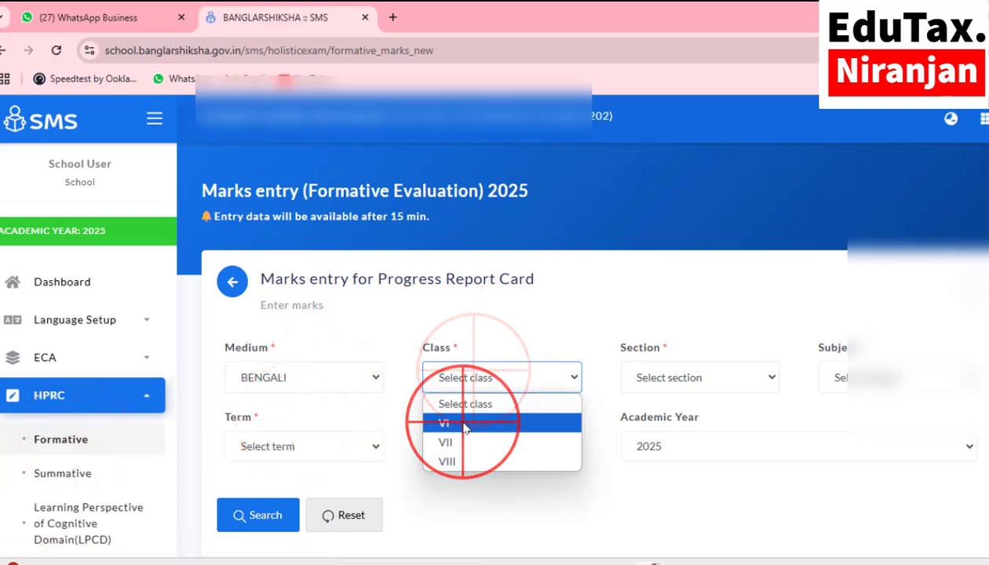
{"action": "left_click", "coordinate": [860, 379]}
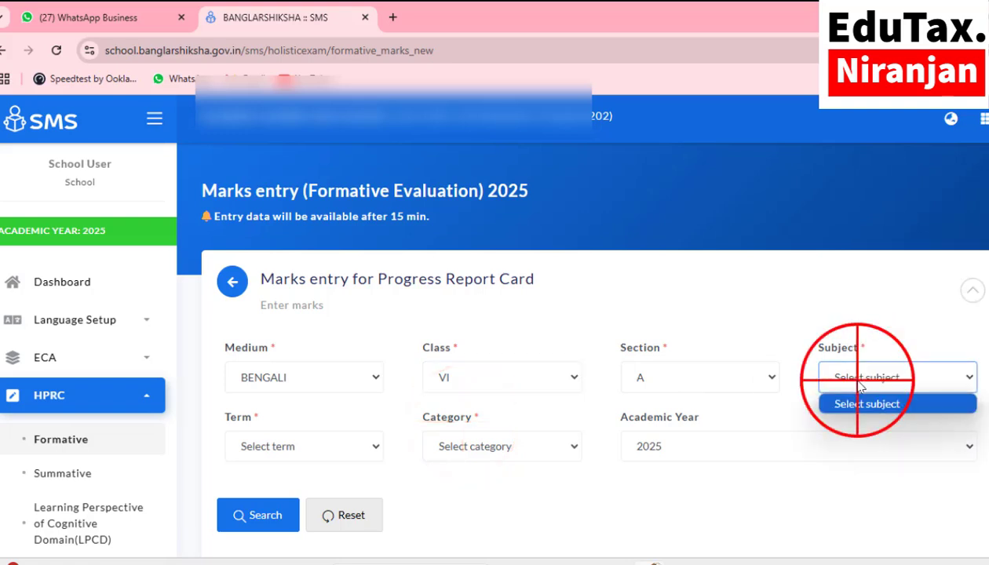
{"action": "left_click", "coordinate": [857, 378]}
{"action": "left_click", "coordinate": [849, 377]}
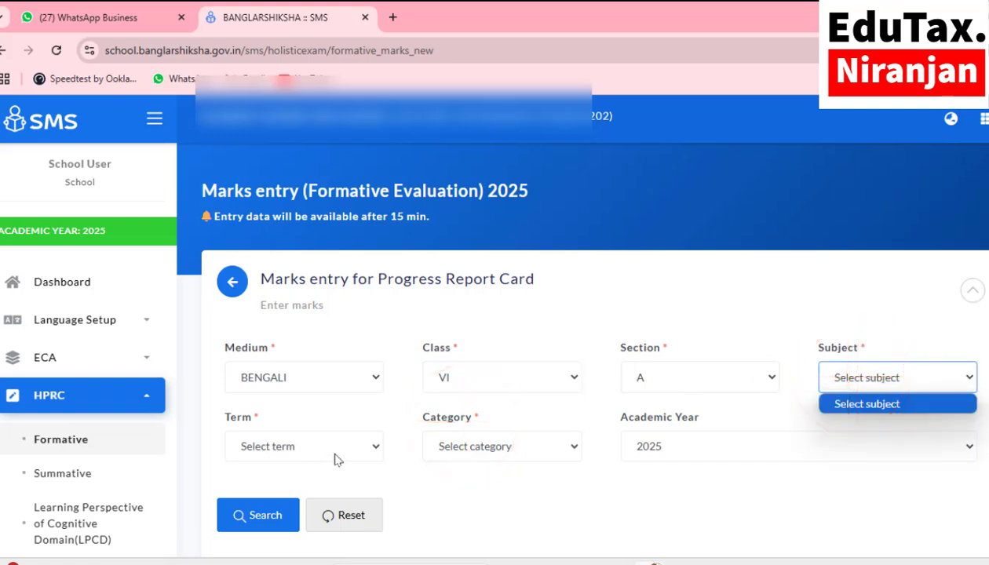
{"action": "left_click", "coordinate": [853, 375]}
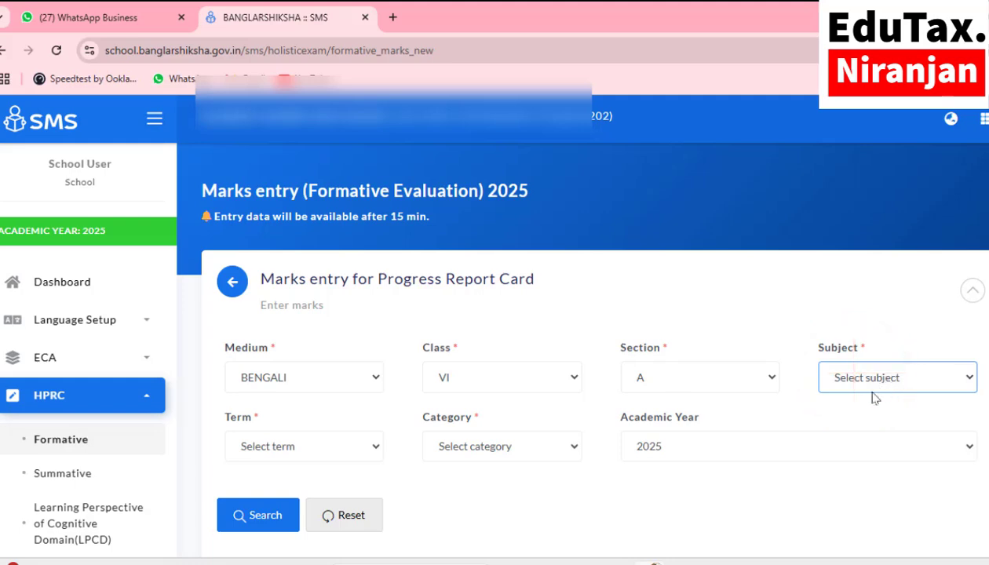
{"action": "scroll", "coordinate": [457, 459], "scroll_direction": "down", "scroll_amount": 2}
{"action": "scroll", "coordinate": [440, 439], "scroll_direction": "up", "scroll_amount": 2}
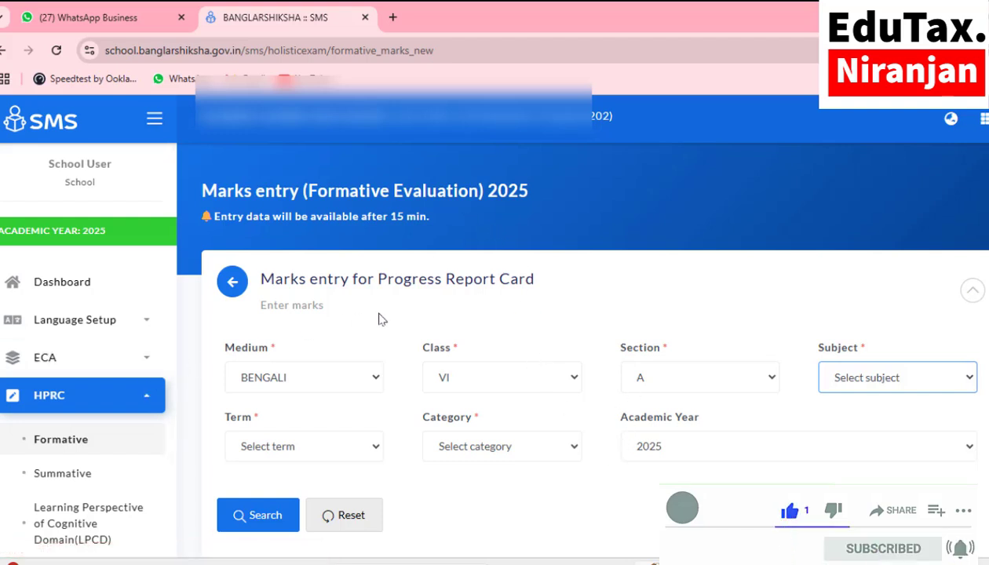
{"action": "left_click", "coordinate": [79, 448]}
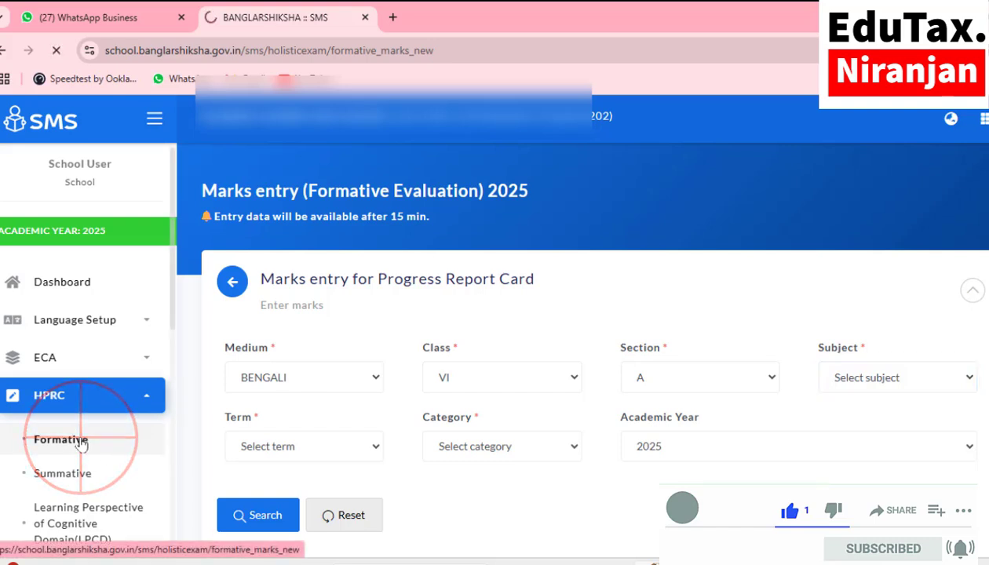
{"action": "left_click", "coordinate": [294, 378]}
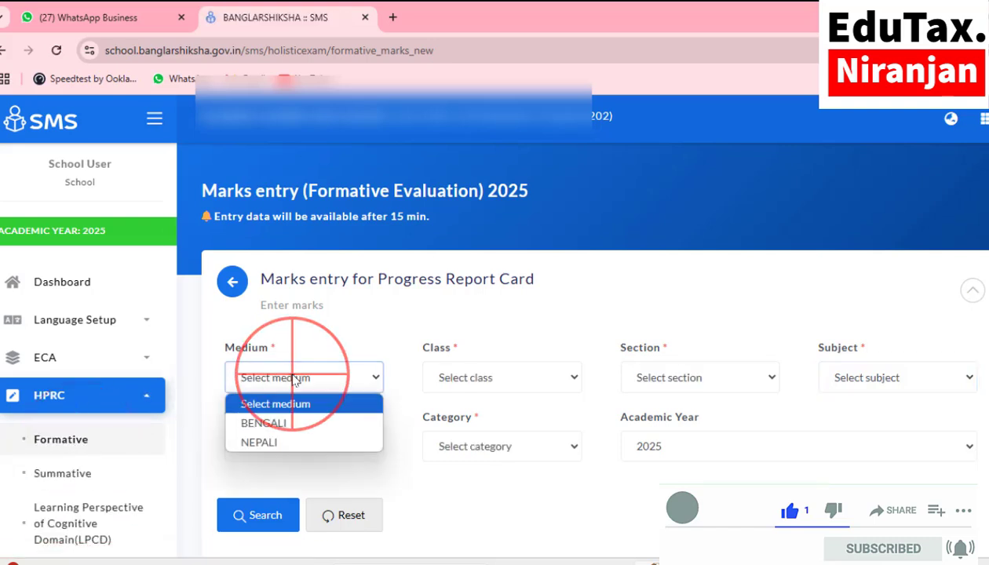
{"action": "left_click", "coordinate": [284, 425]}
{"action": "left_click", "coordinate": [498, 377]}
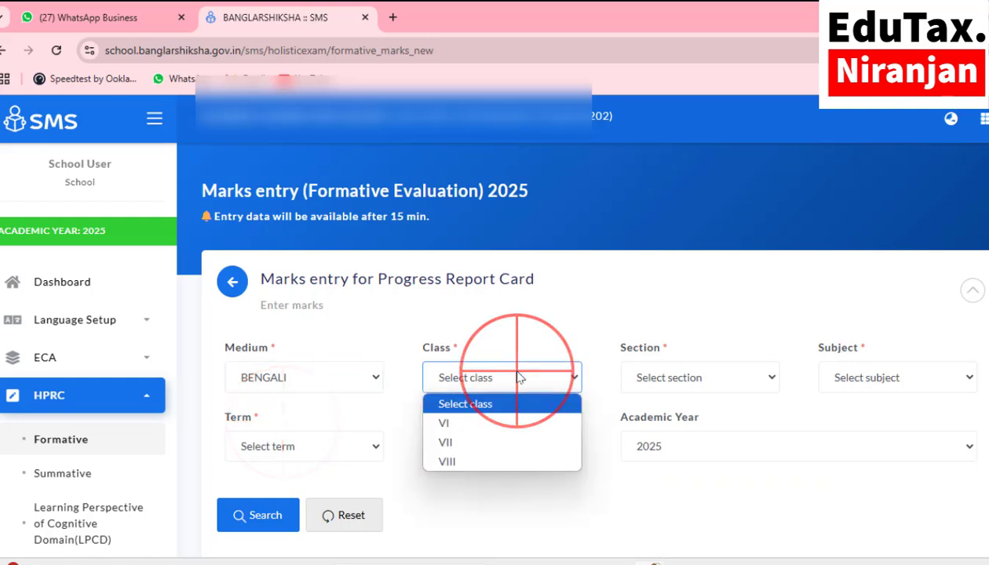
{"action": "left_click", "coordinate": [471, 421]}
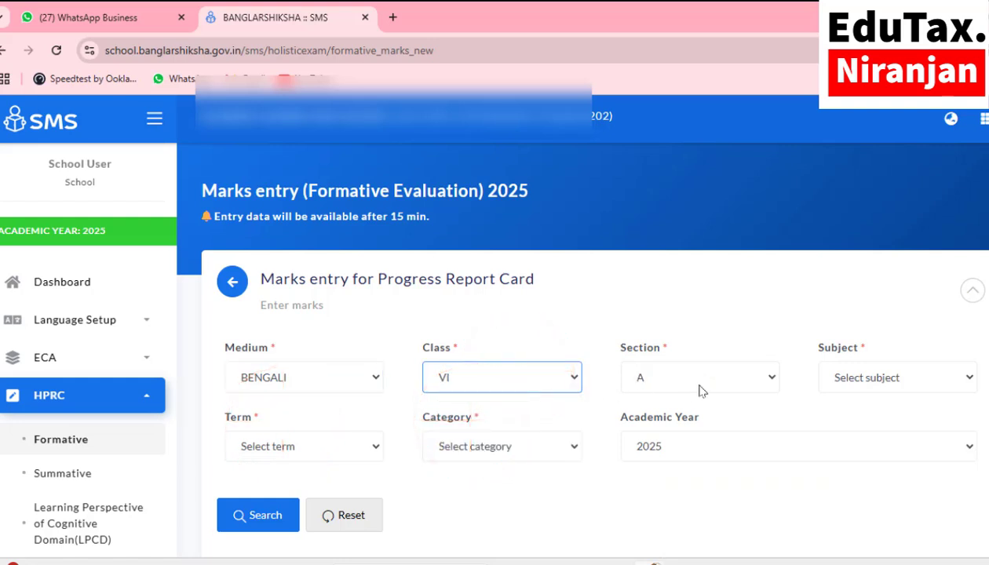
{"action": "left_click", "coordinate": [866, 383]}
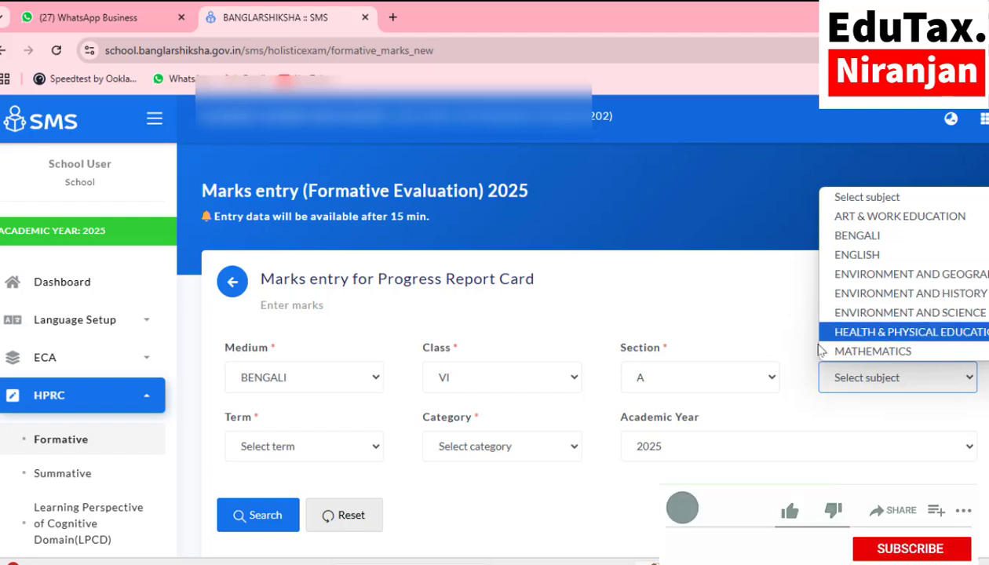
{"action": "left_click", "coordinate": [653, 563]}
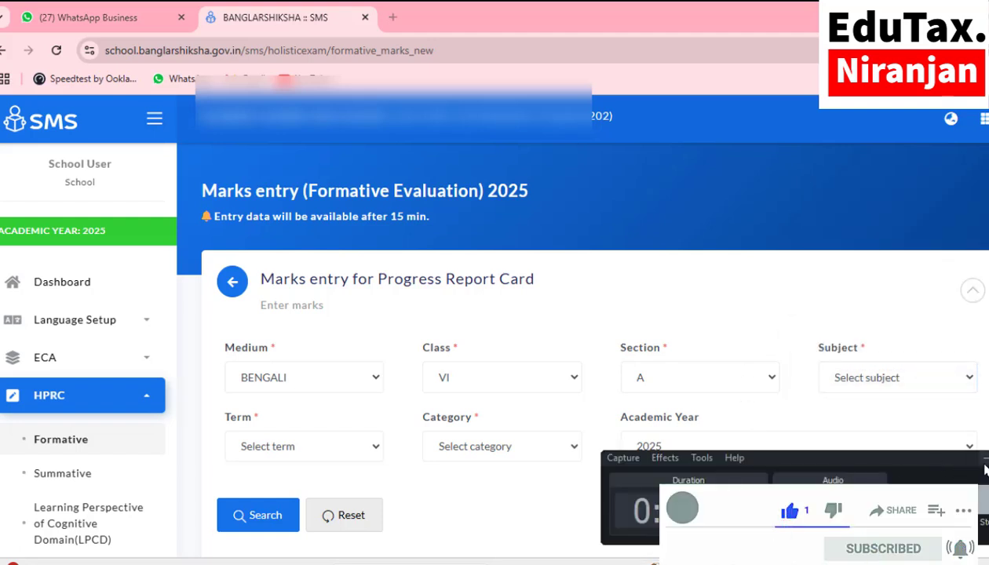
{"action": "left_click", "coordinate": [981, 457]}
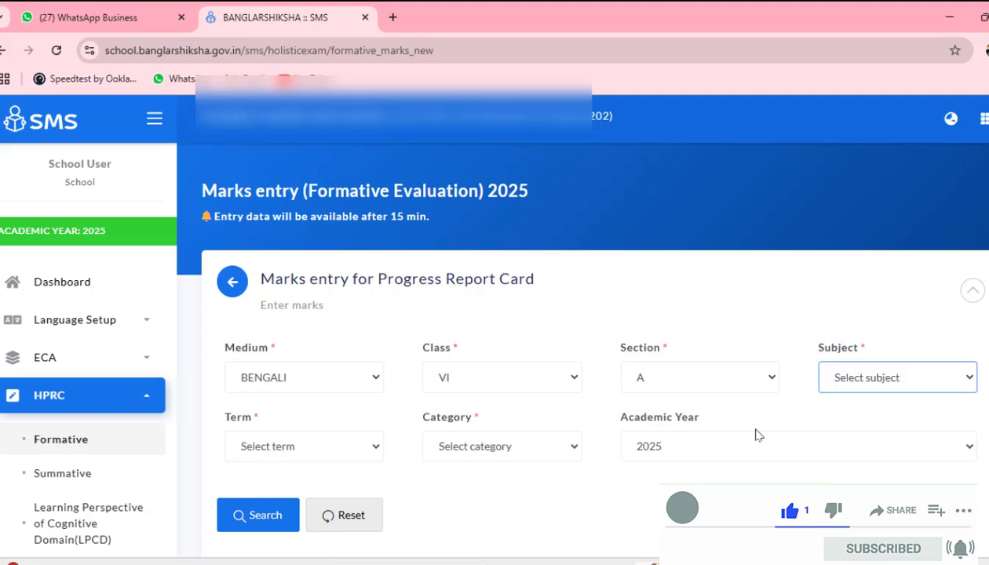